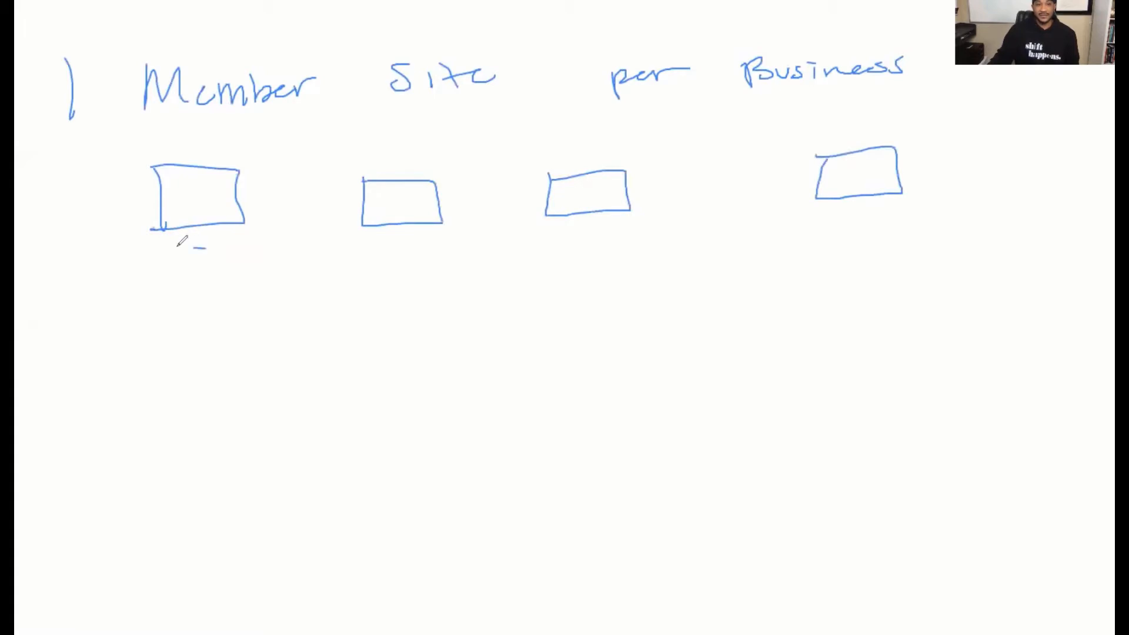
- Pen-draw dollar signs under each of the four boxes, with two extra under the first
mouse_move(189, 250)
mouse_down()
mouse_move(195, 272)
mouse_move(213, 267)
mouse_up()
drag(400, 237, 409, 252)
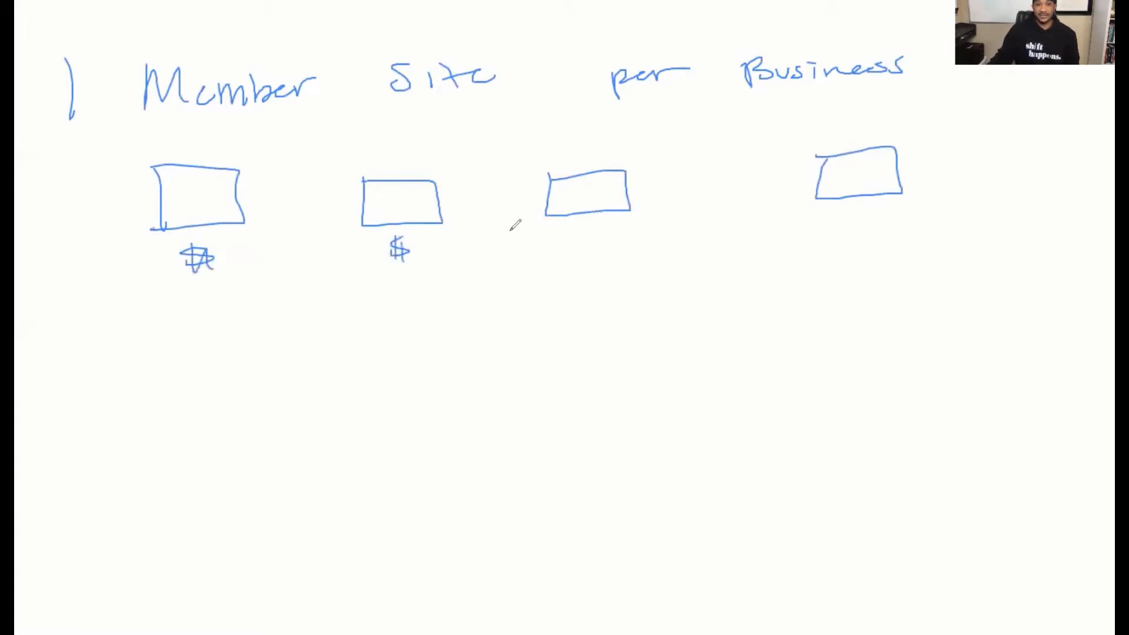
drag(190, 314, 202, 322)
drag(183, 313, 183, 340)
drag(226, 310, 216, 330)
drag(231, 309, 243, 333)
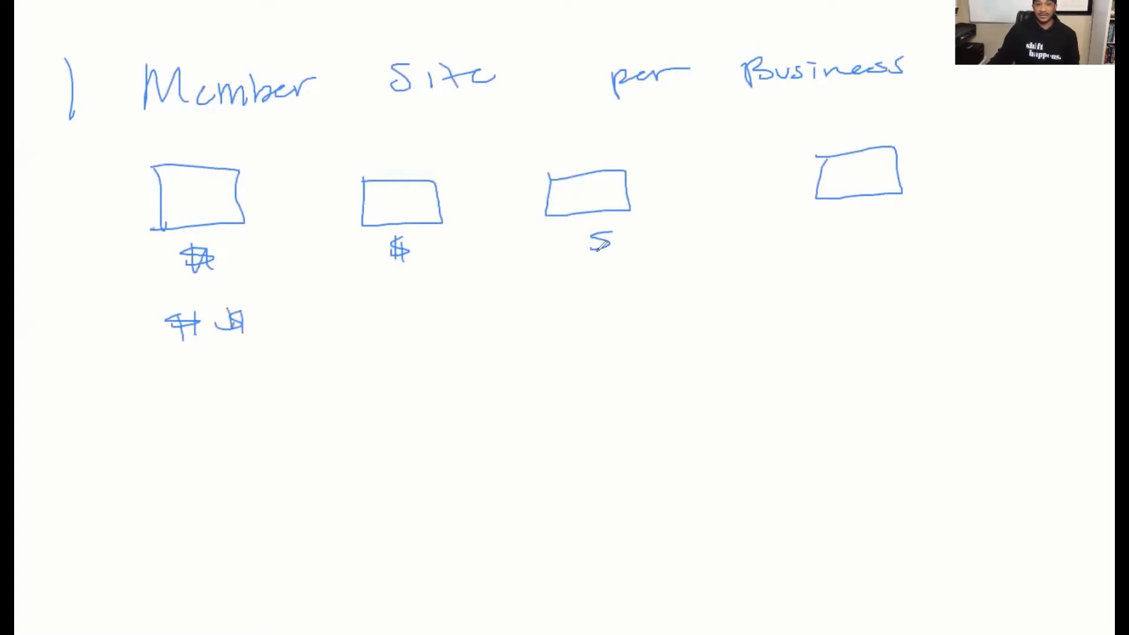
drag(599, 233, 598, 259)
drag(611, 235, 612, 260)
drag(841, 223, 876, 219)
drag(856, 208, 856, 235)
drag(874, 212, 865, 222)
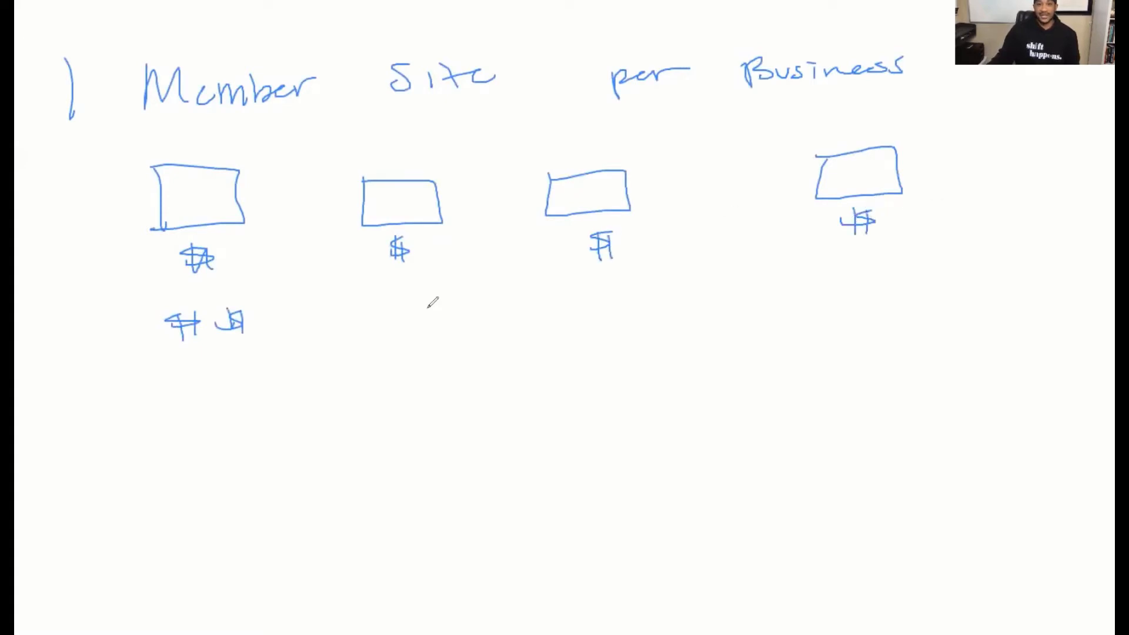
- Draw a large 'Mem Area' box below and connect all four boxes to it
mouse_move(455, 436)
mouse_down()
mouse_move(830, 466)
mouse_move(466, 416)
mouse_move(462, 432)
mouse_up()
mouse_move(531, 475)
mouse_down()
mouse_move(536, 446)
mouse_move(575, 467)
mouse_move(730, 457)
mouse_up()
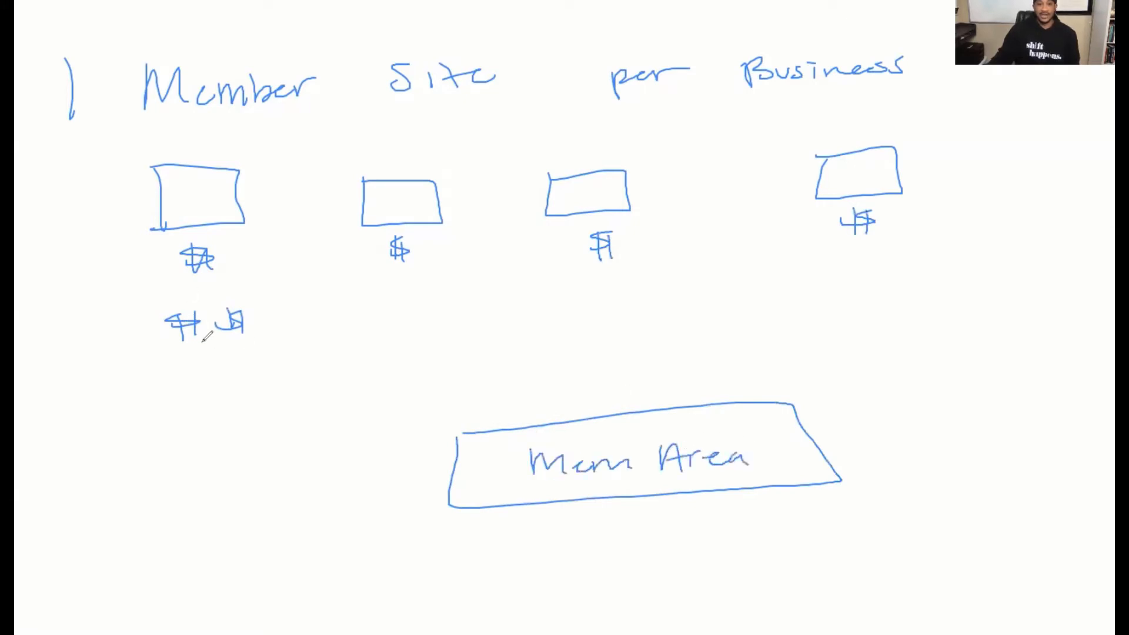
drag(229, 369, 438, 454)
drag(409, 258, 462, 400)
drag(627, 273, 645, 382)
drag(869, 260, 800, 383)
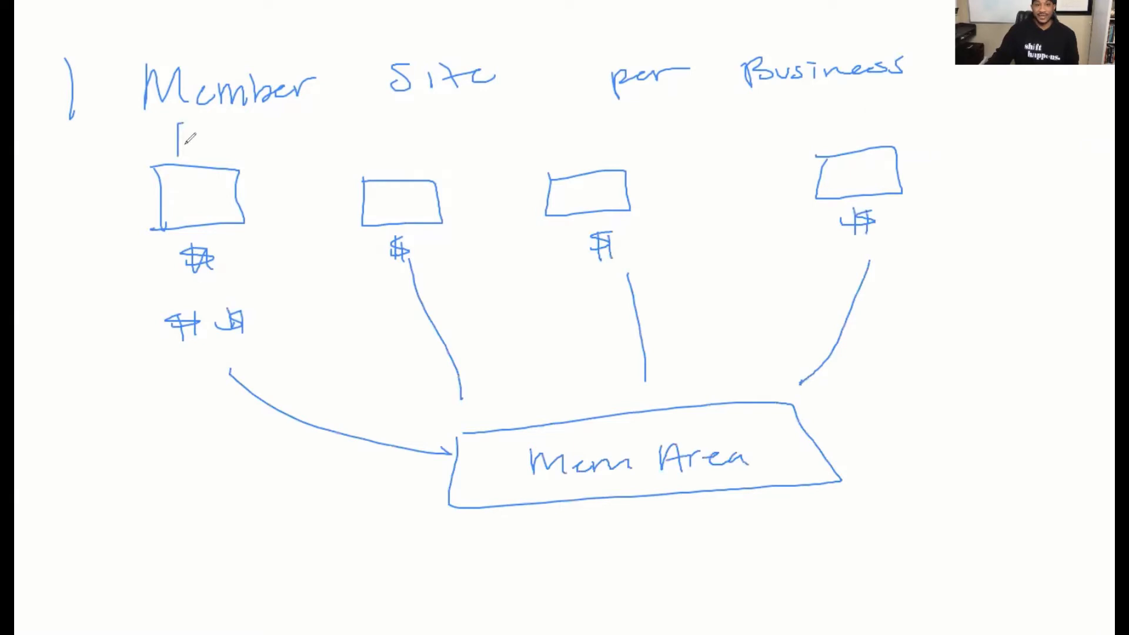
- Draw down arrows into the first two boxes
drag(188, 121, 188, 154)
drag(164, 147, 189, 147)
drag(388, 124, 392, 170)
drag(374, 154, 389, 171)
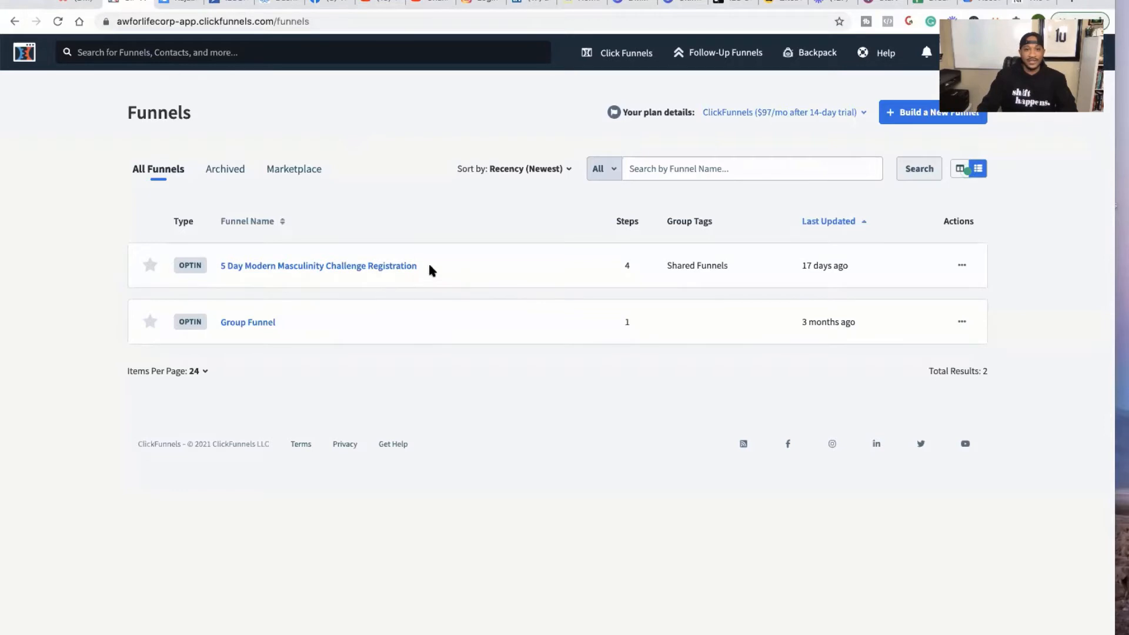
- Choose 'Build a New Funnel' on the Funnels page to load the funnel cookbook
scroll(352, 252, up, 5)
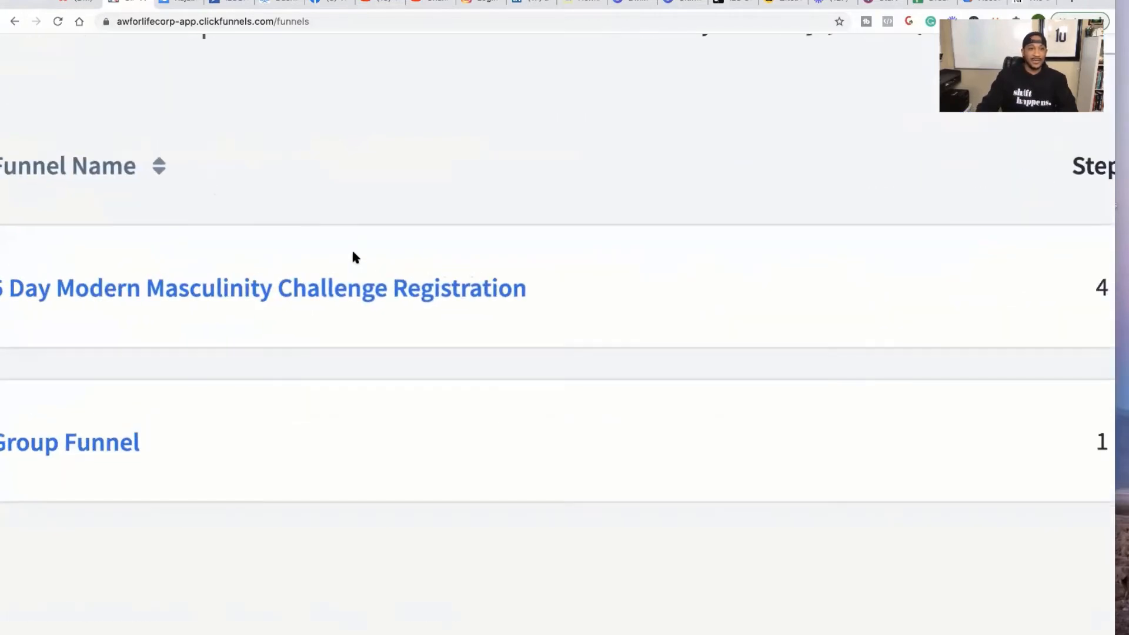
scroll(352, 257, down, 1)
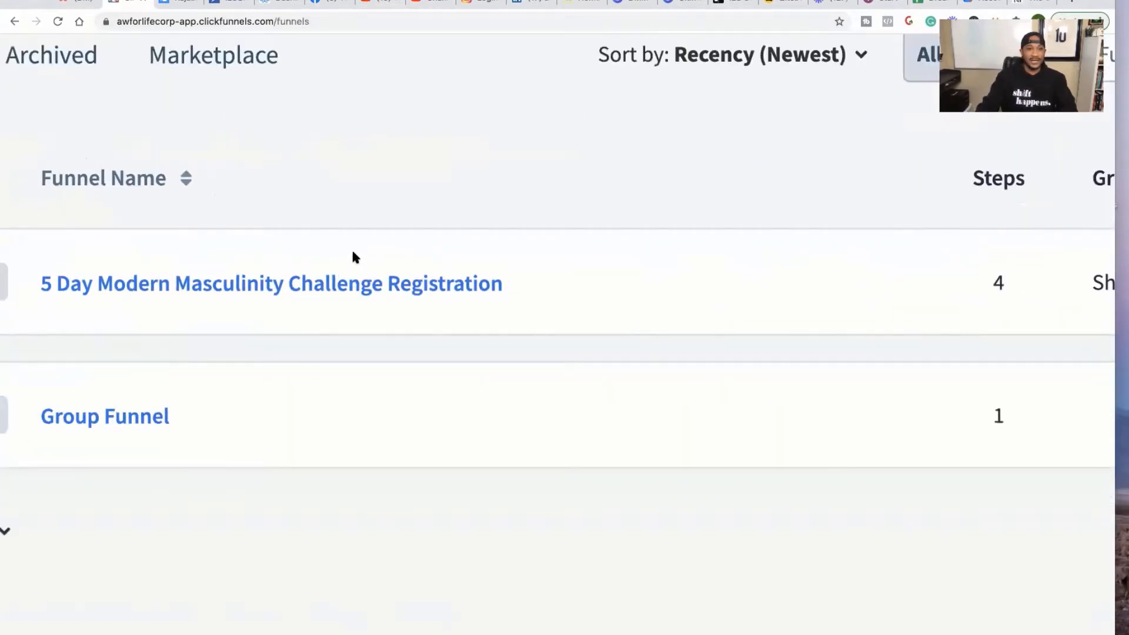
scroll(353, 257, down, 2)
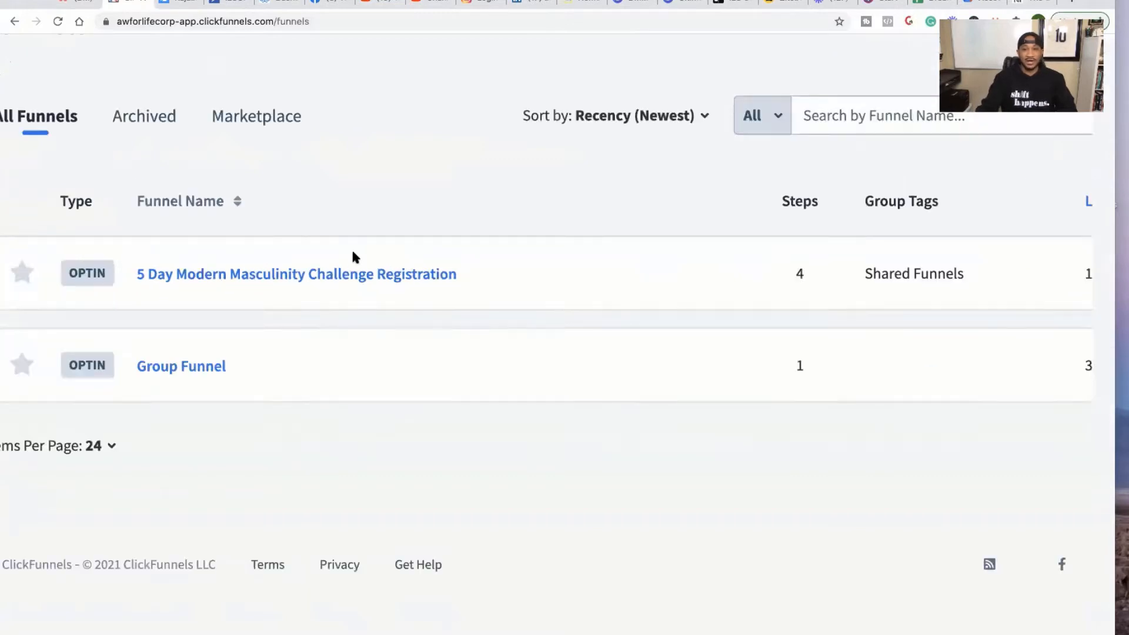
scroll(353, 257, down, 3)
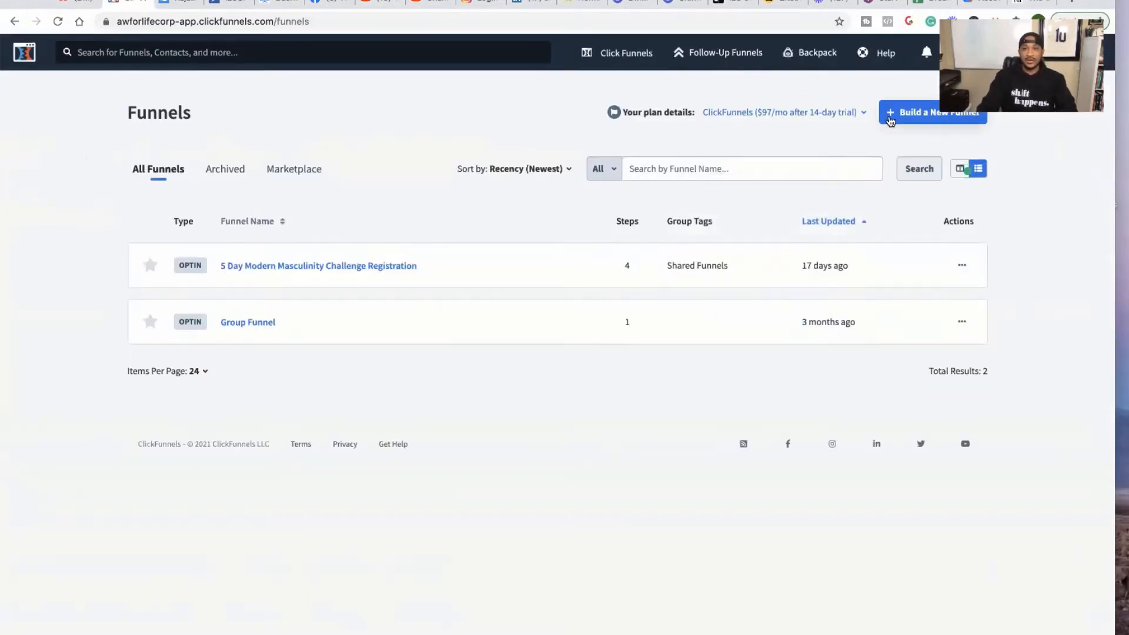
click(891, 120)
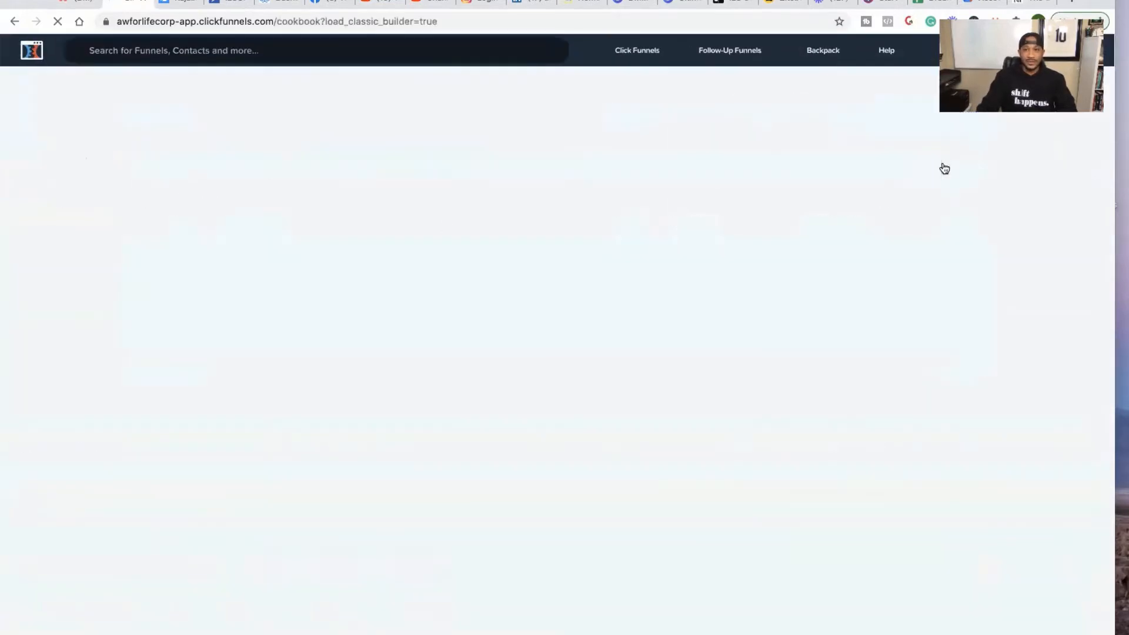
- Start the guided funnel setup, choosing Sell Your Product and the Membership funnel type
scroll(712, 276, down, 5)
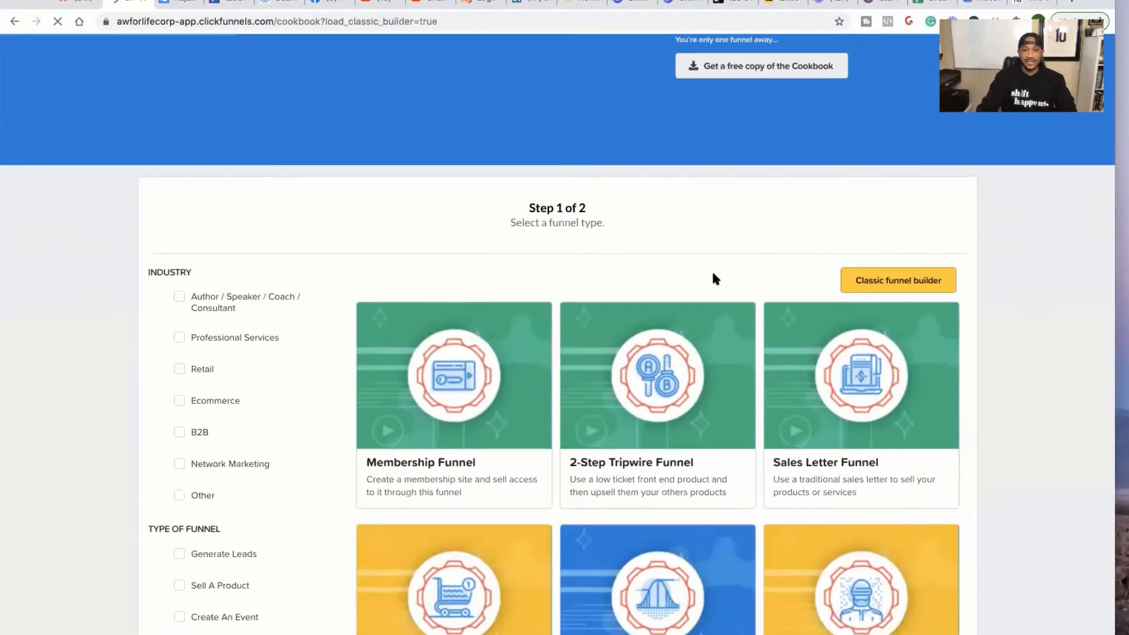
click(713, 278)
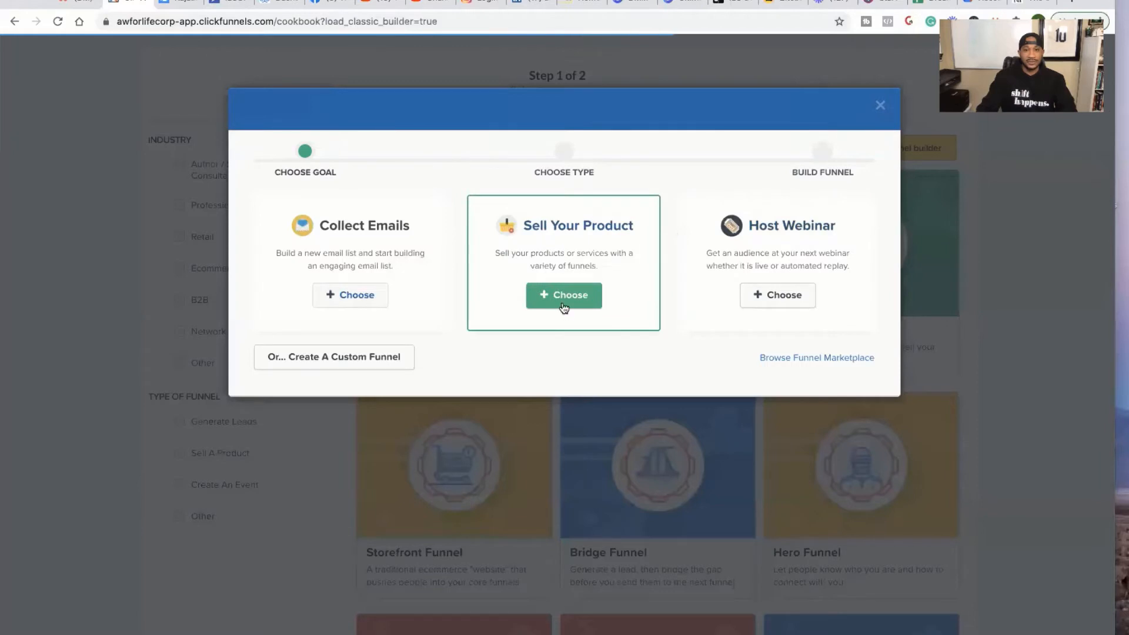
click(565, 300)
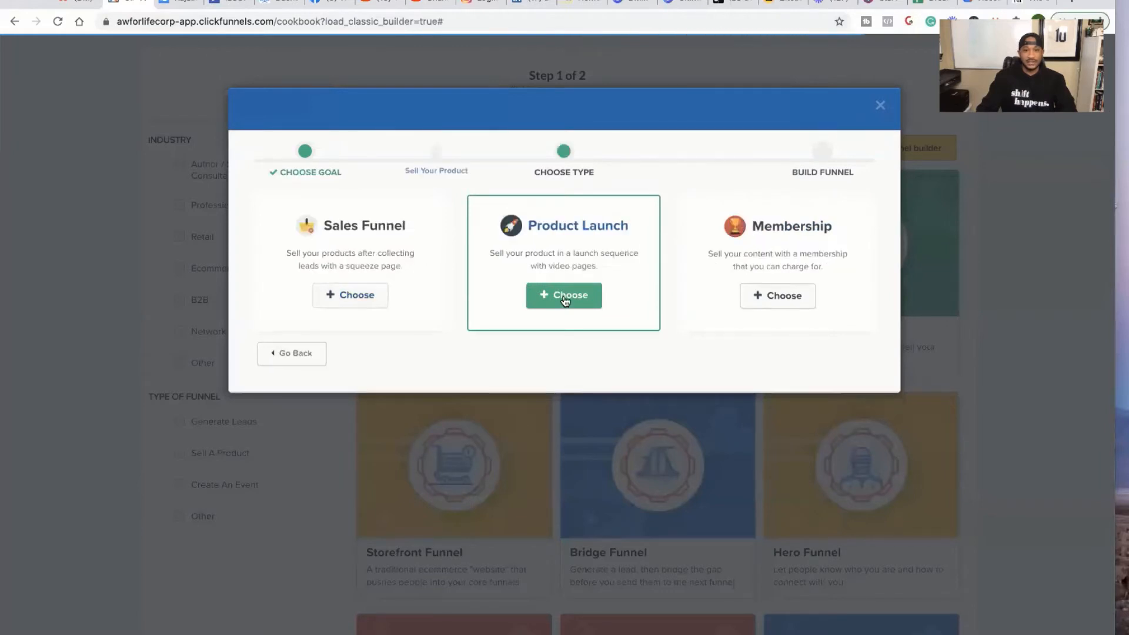
click(777, 296)
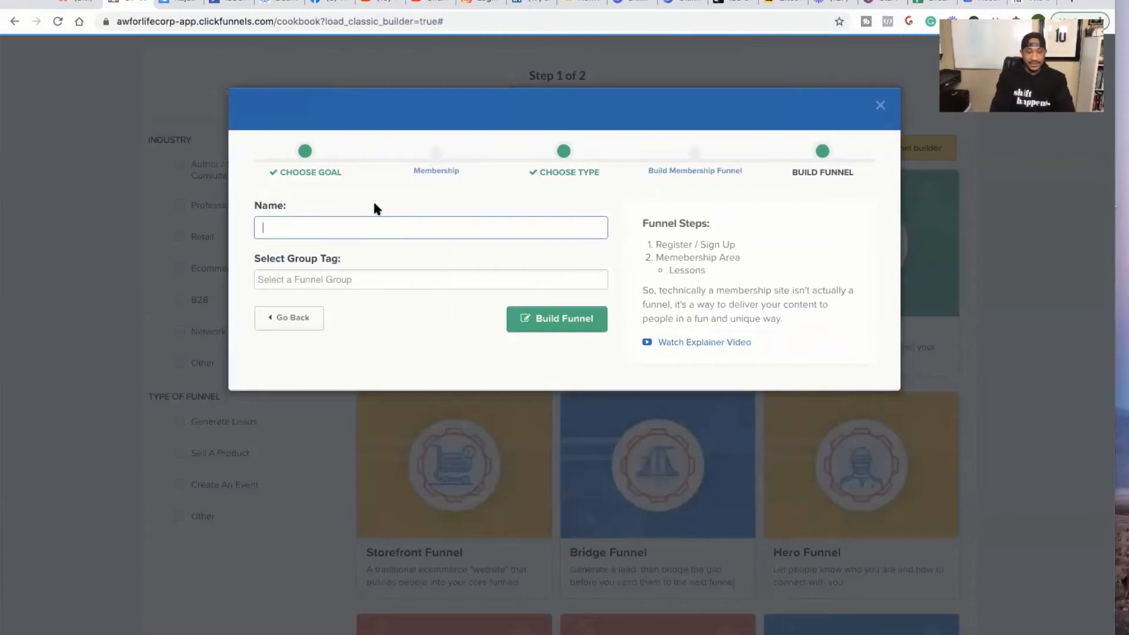
- Name the funnel 'Sovereign Man Coaching Program', correcting the spelling, and build it
text(Sovere)
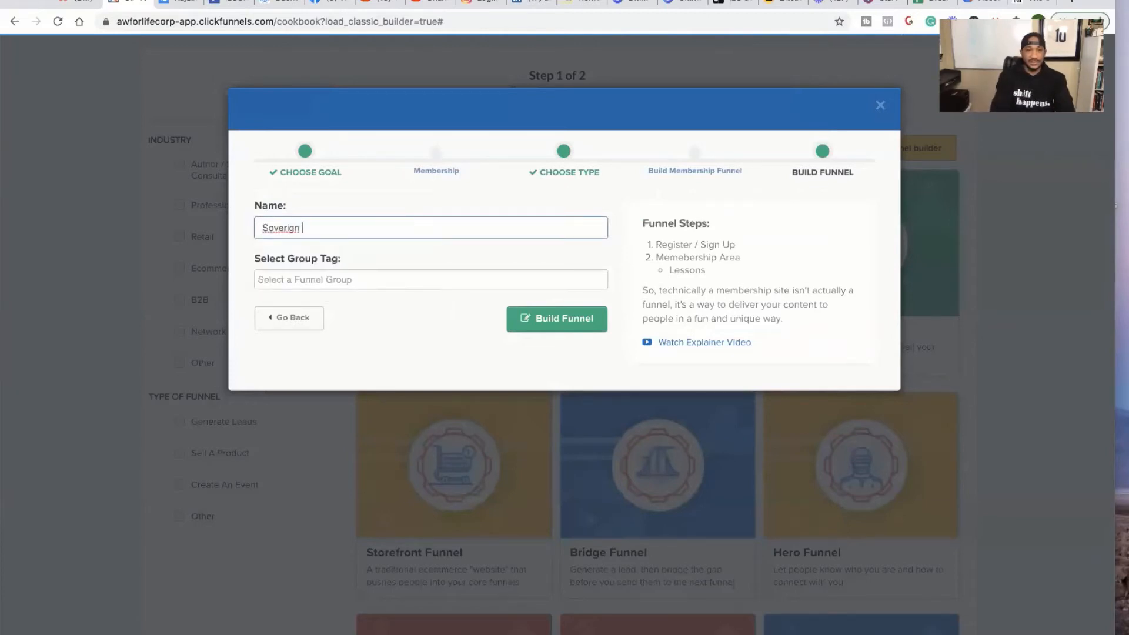
text(ign)
right_click(278, 226)
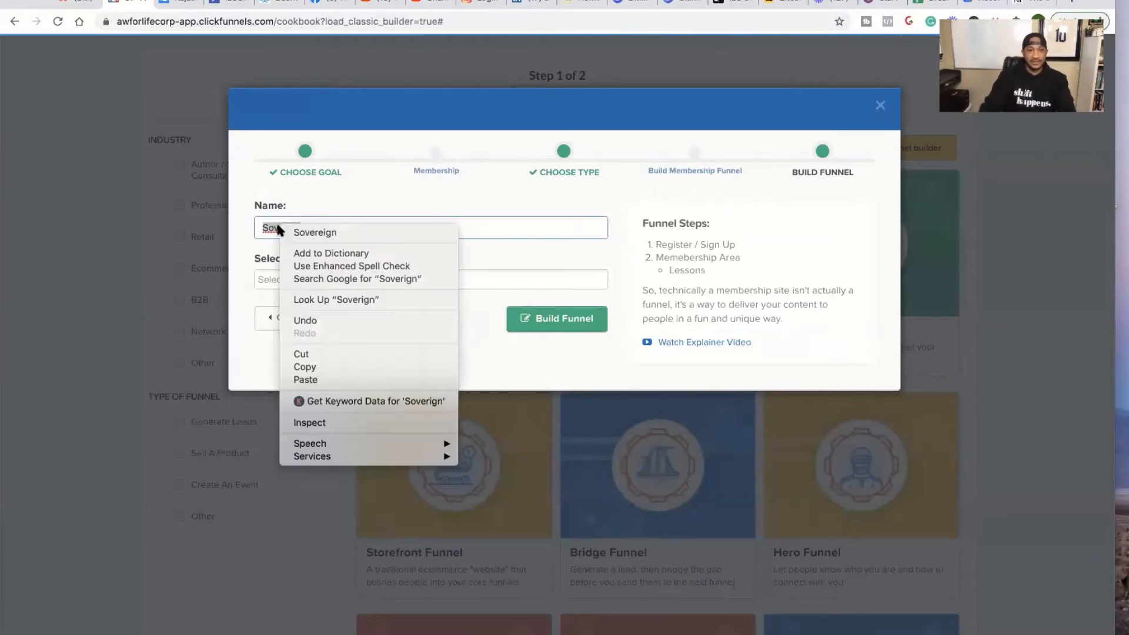
click(329, 230)
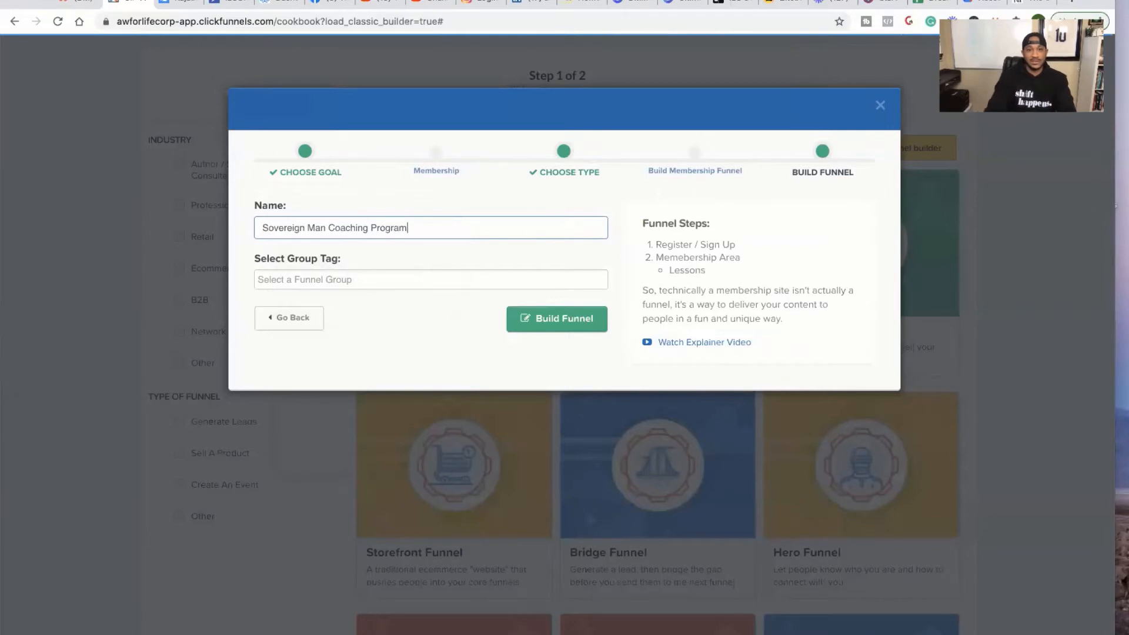
click(401, 279)
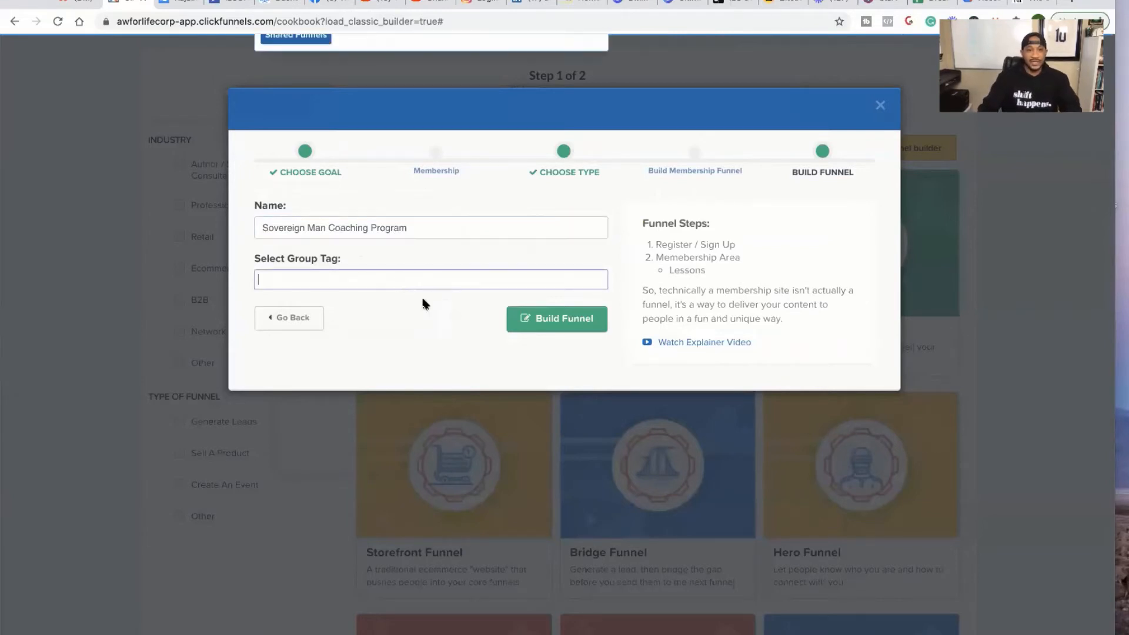
click(541, 321)
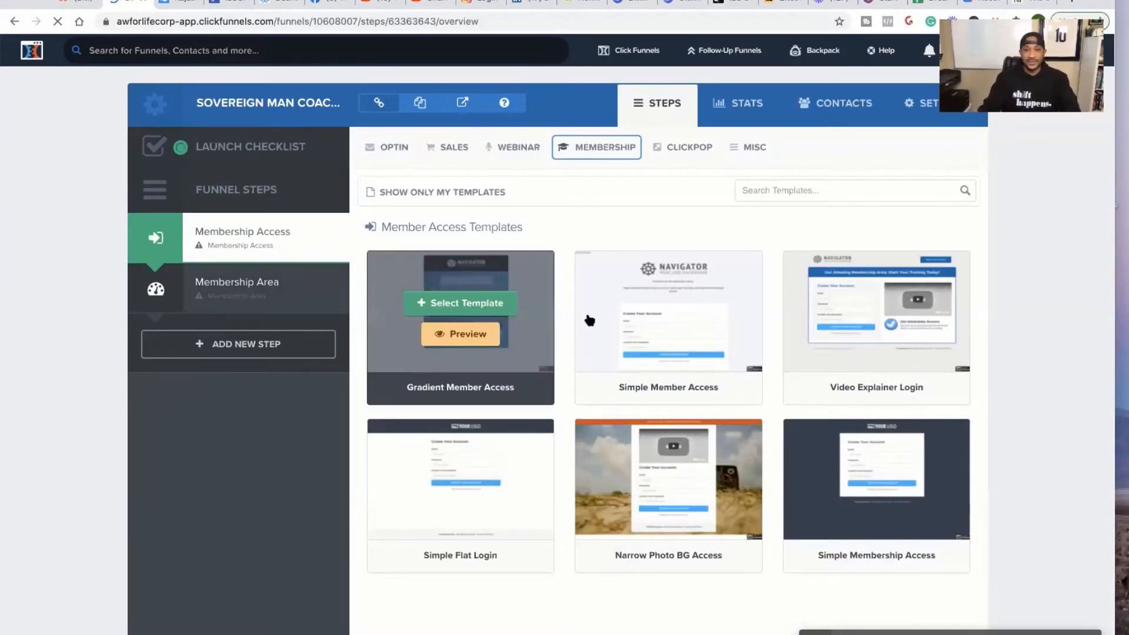
- Apply the Simple Member Access template, set the path to 'sovereign man access', copy it, and save
mouse_move(631, 327)
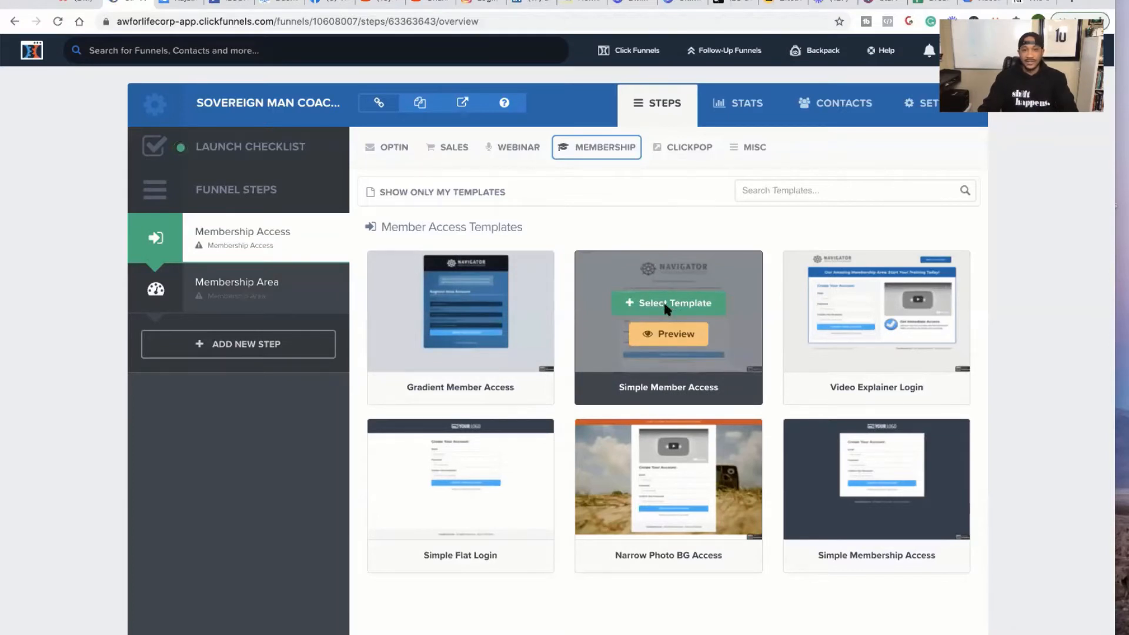
click(665, 306)
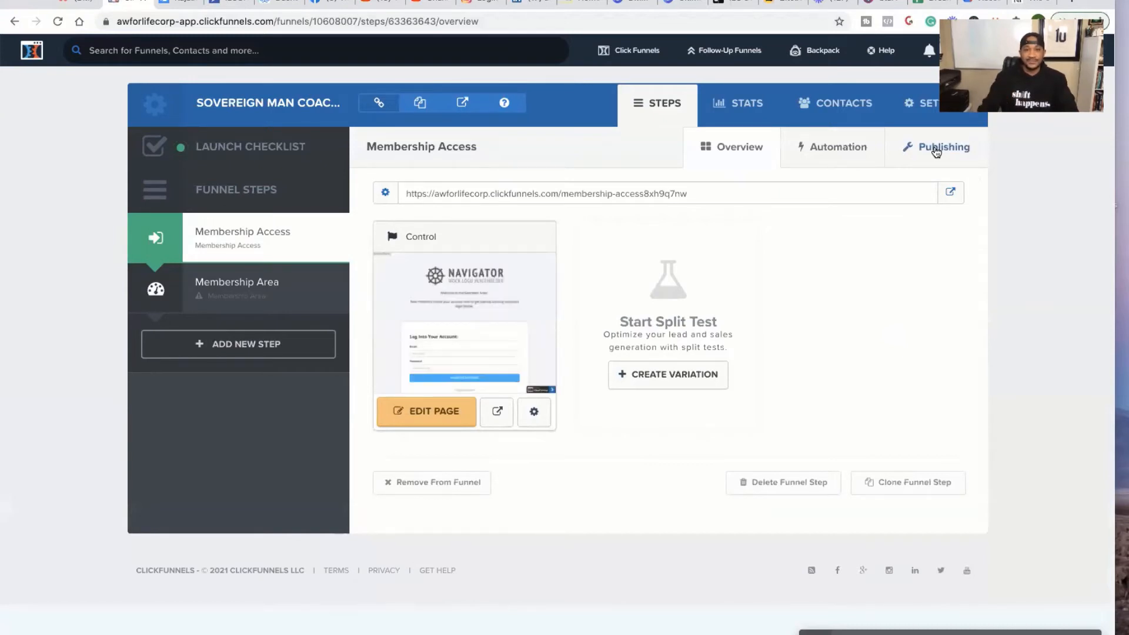
click(937, 152)
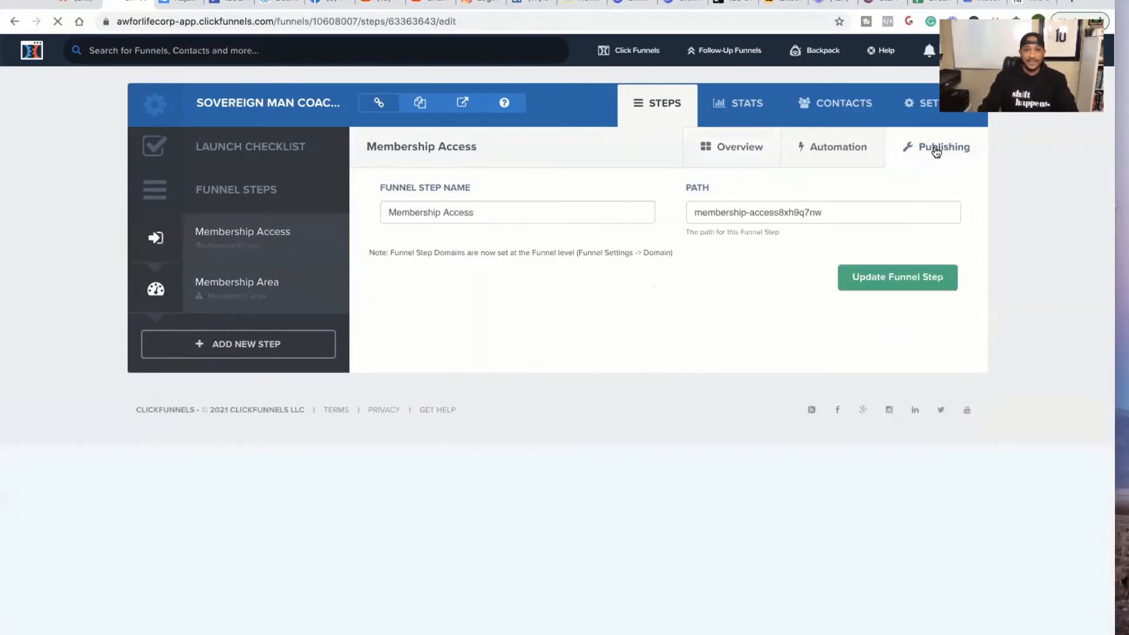
drag(839, 212, 687, 211)
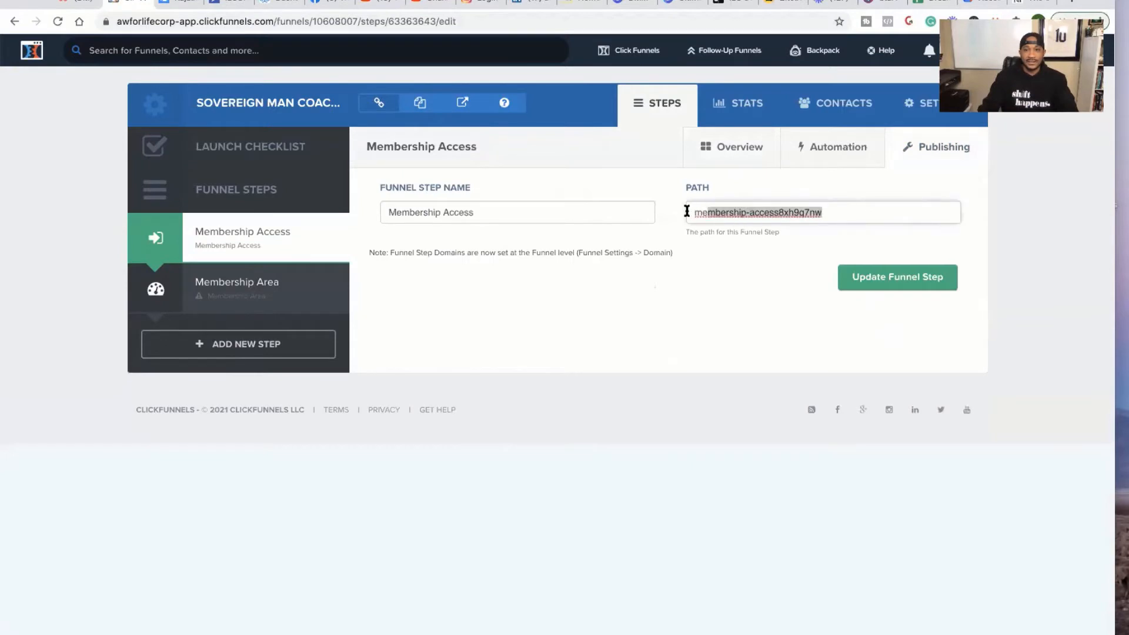
text(soverign)
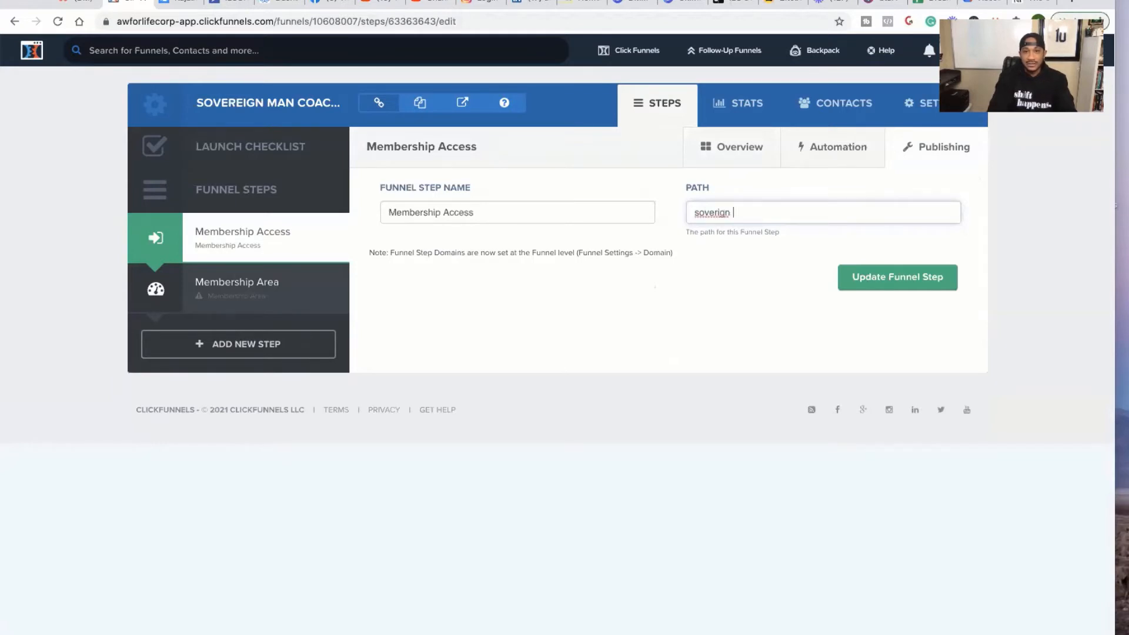
right_click(707, 212)
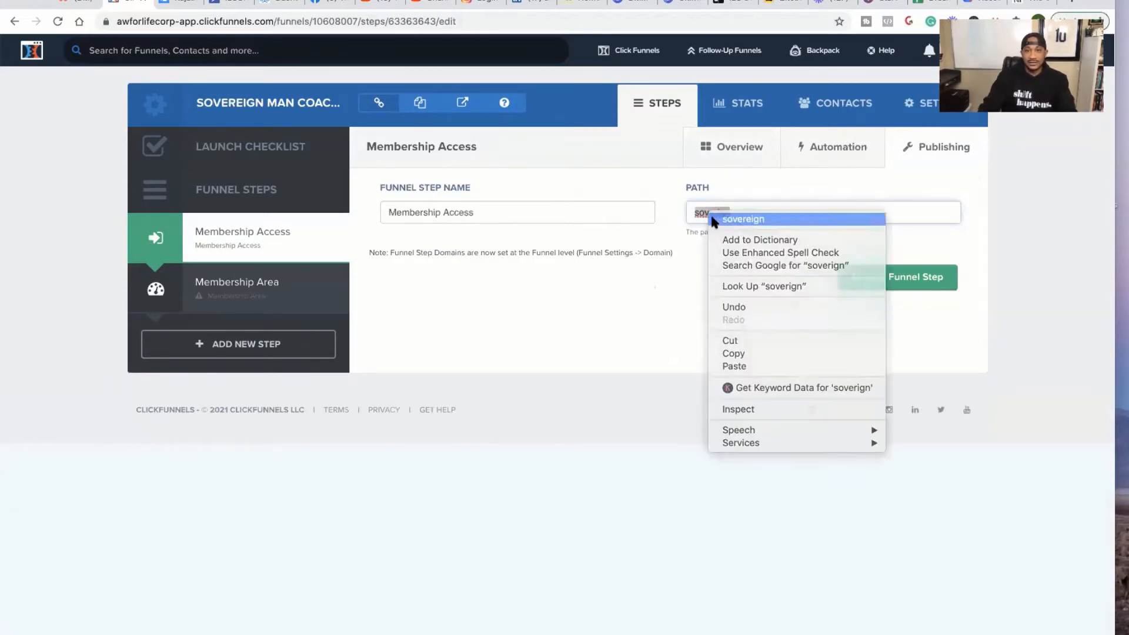
click(729, 217)
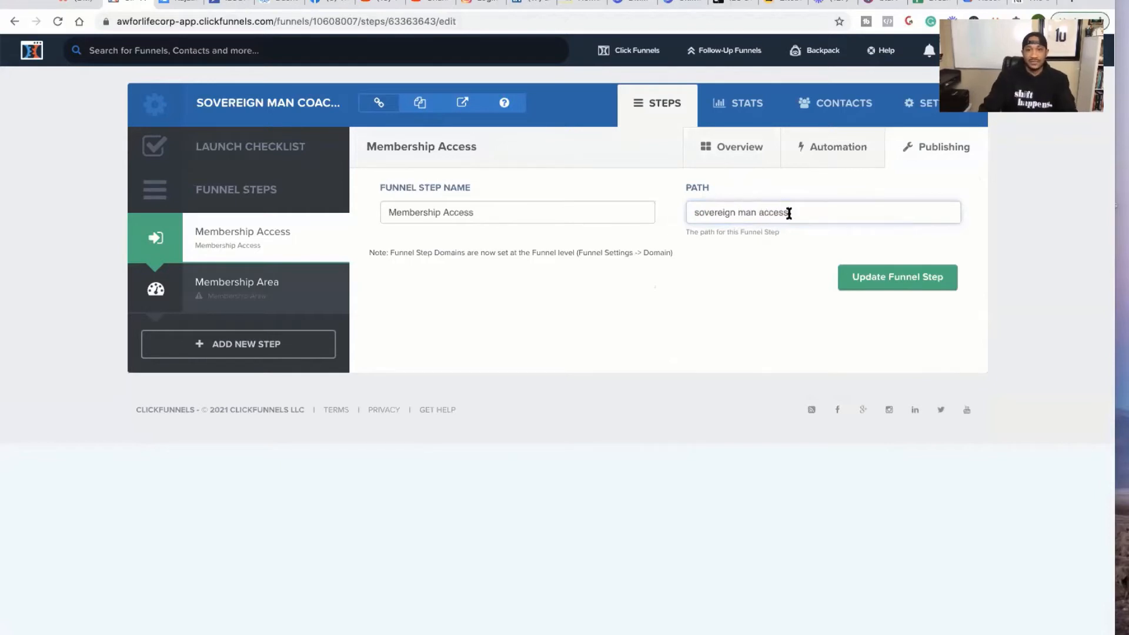
drag(789, 213, 685, 206)
right_click(708, 216)
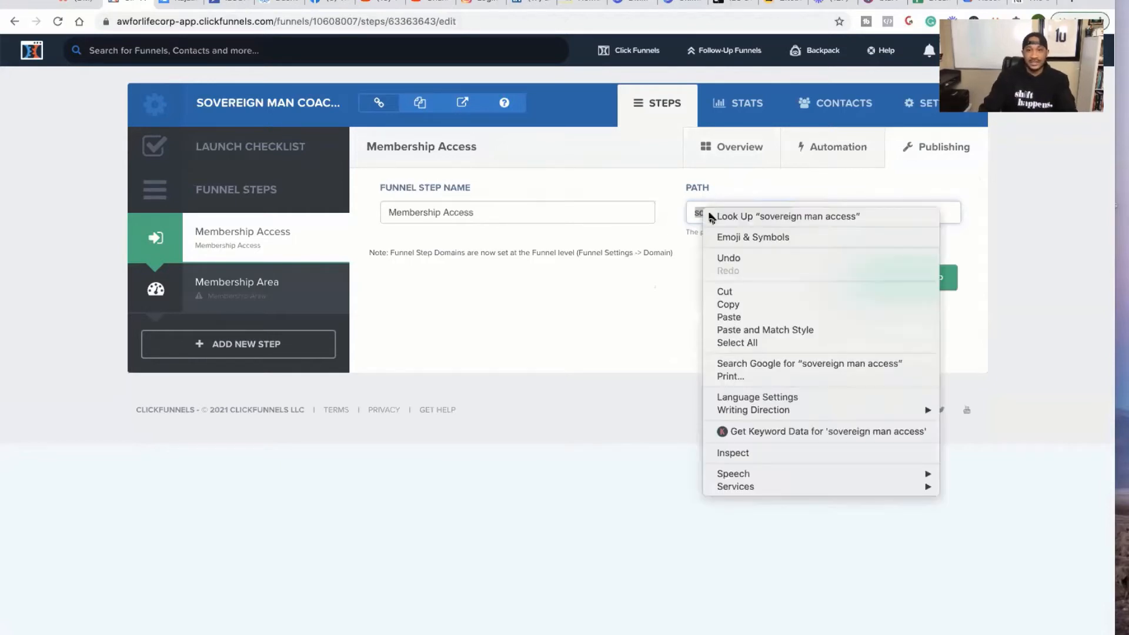
click(728, 305)
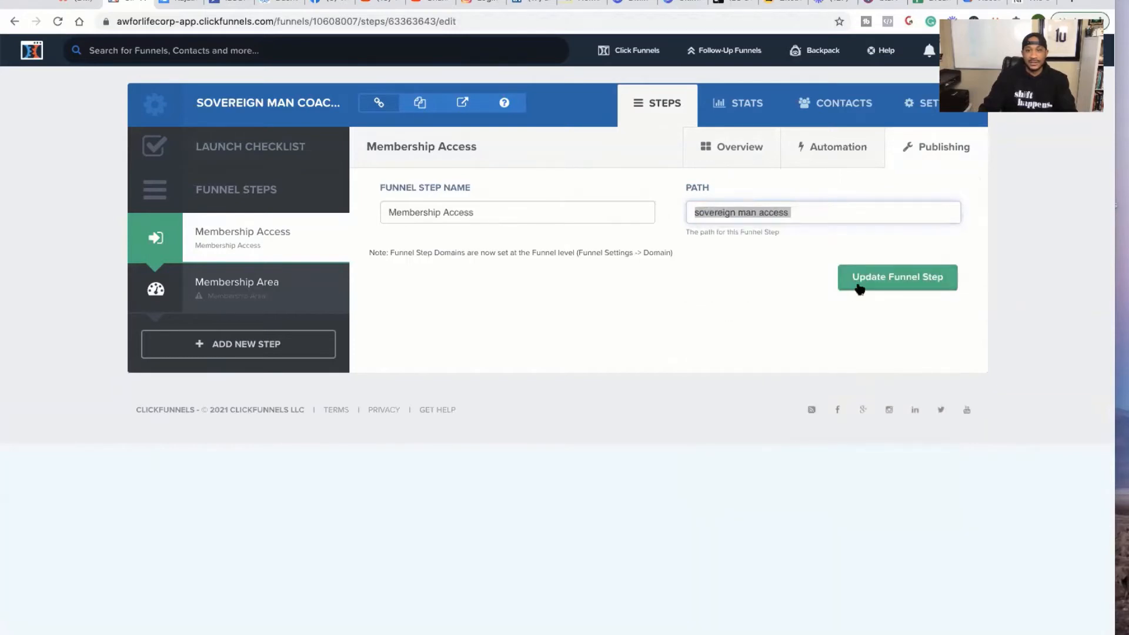
click(860, 289)
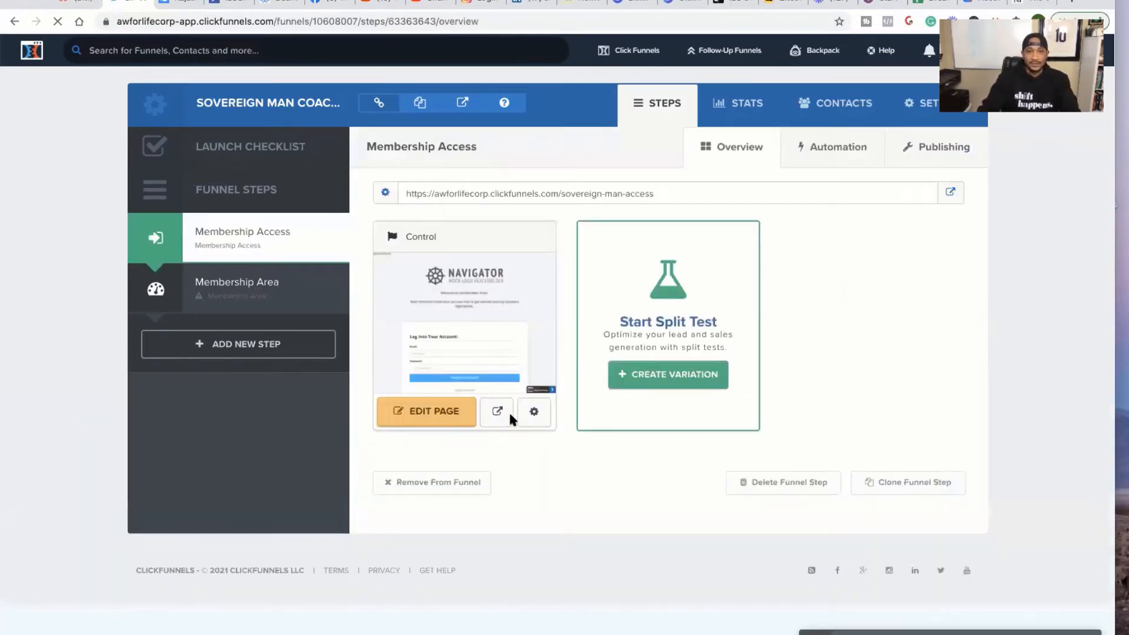
- Paste the copied 'sovereign man access' into the page Path, append 'a', and save
click(539, 418)
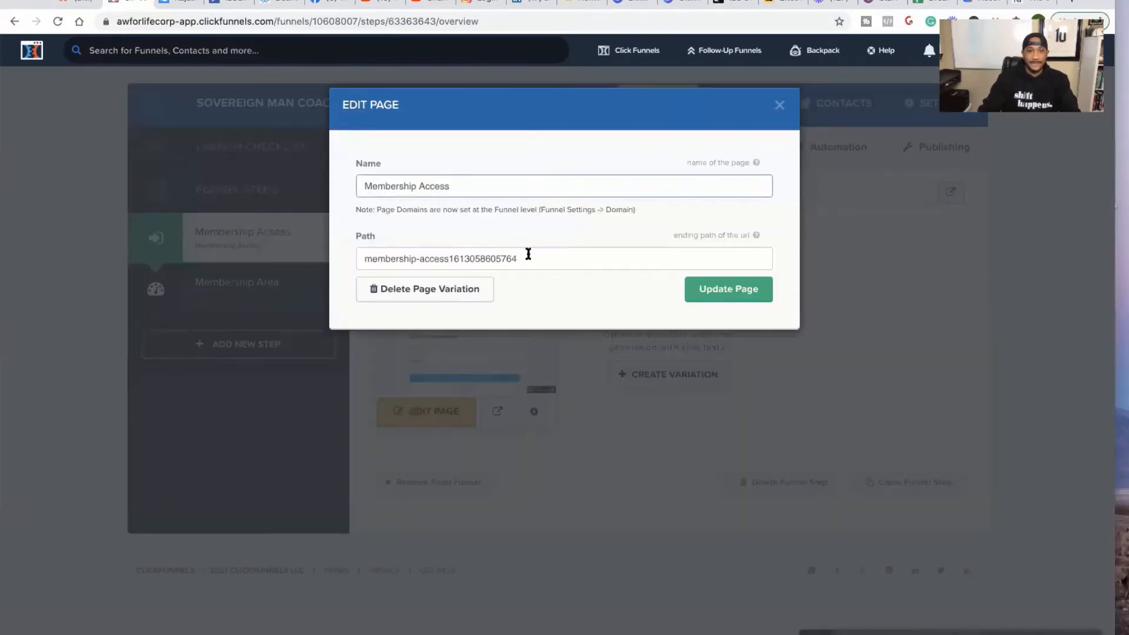
triple_click(523, 255)
right_click(372, 263)
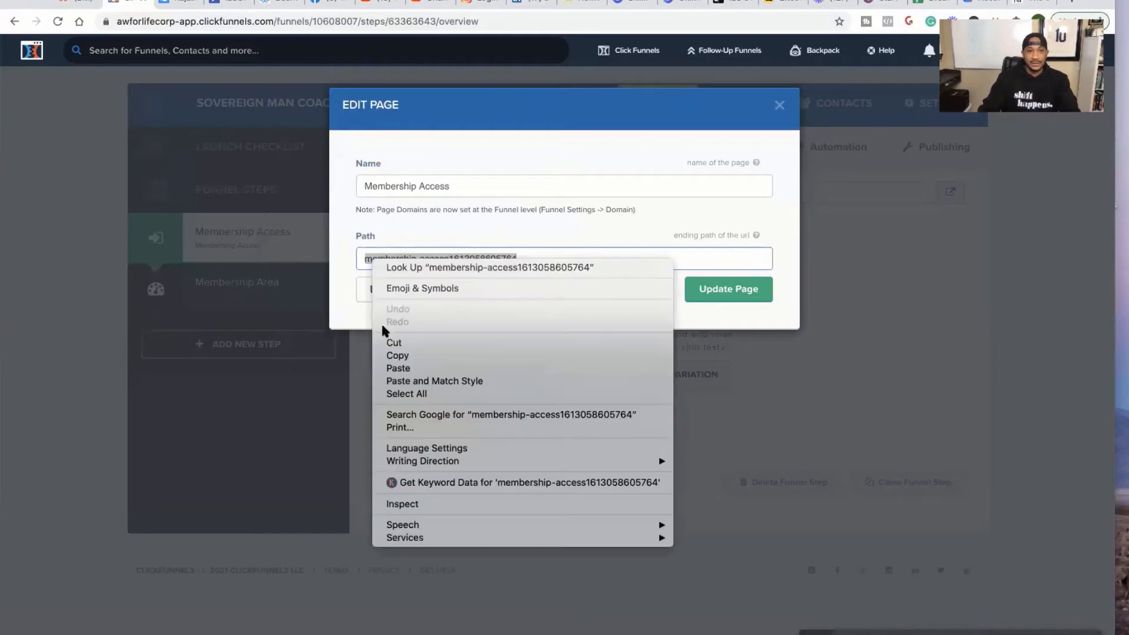
click(391, 368)
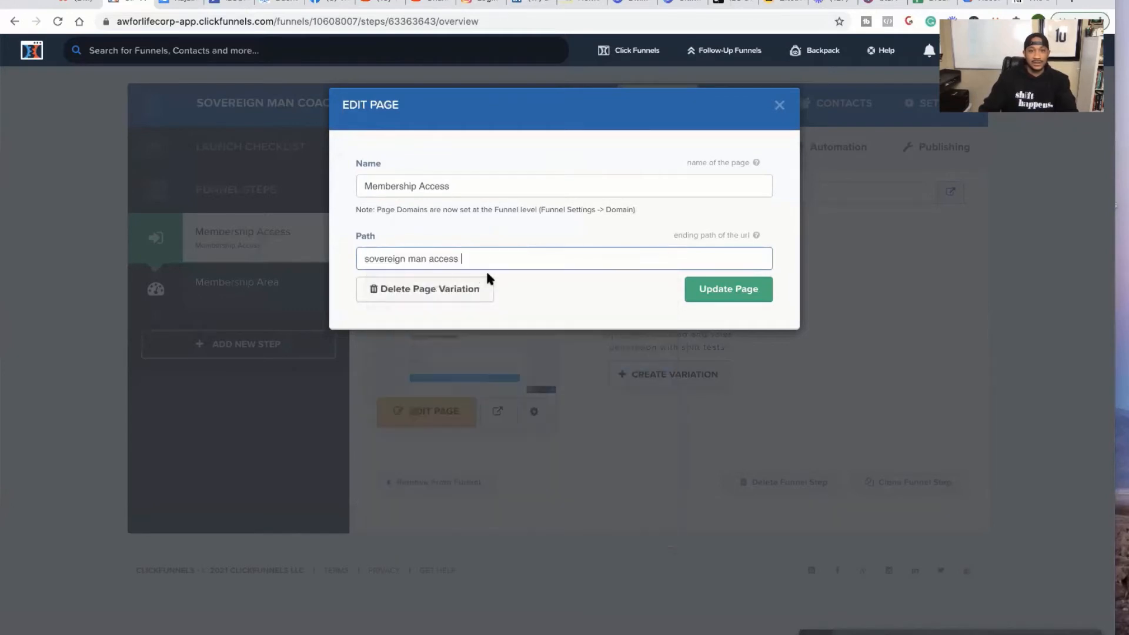
text(a)
click(694, 287)
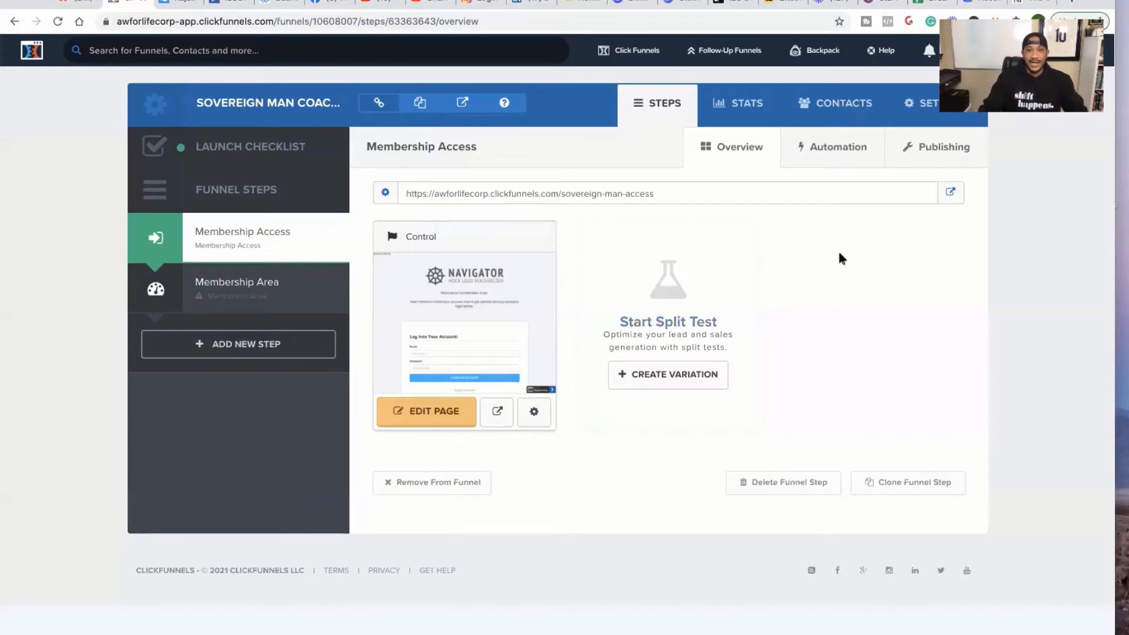
click(433, 411)
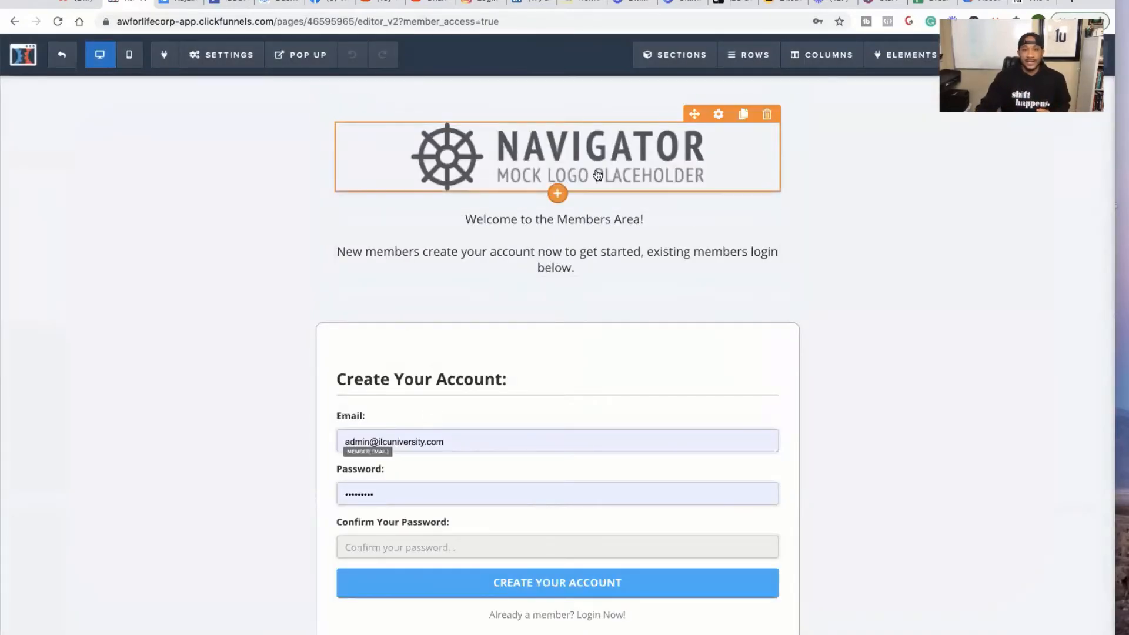
- Delete the Navigator logo and welcome header section from the page
scroll(581, 259, down, 1)
scroll(600, 264, up, 1)
scroll(603, 268, up, 1)
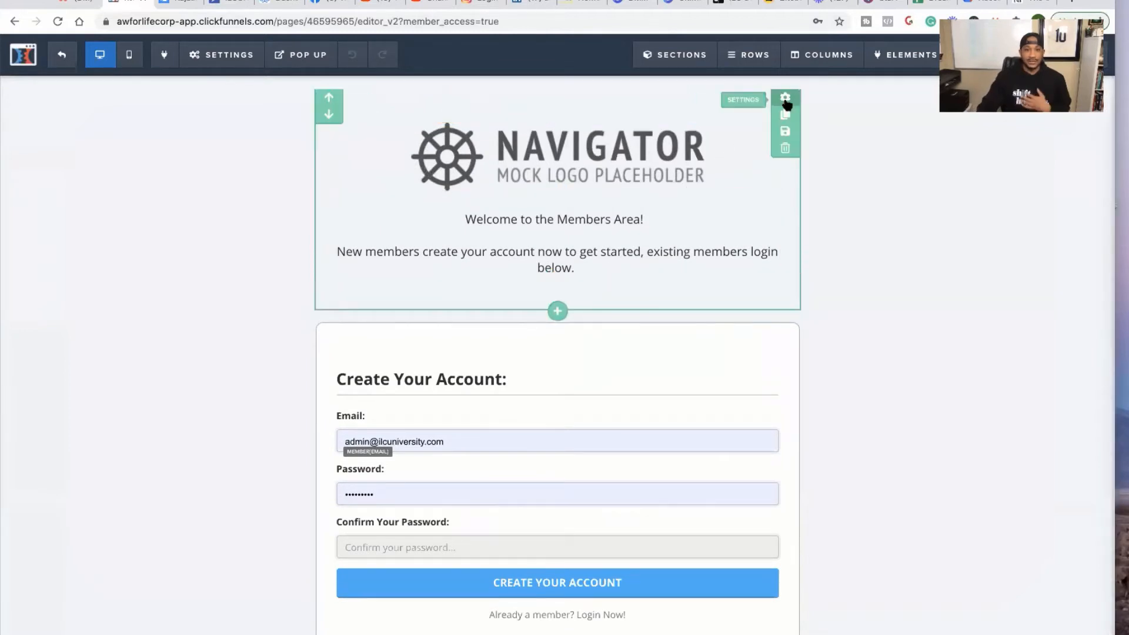
click(786, 148)
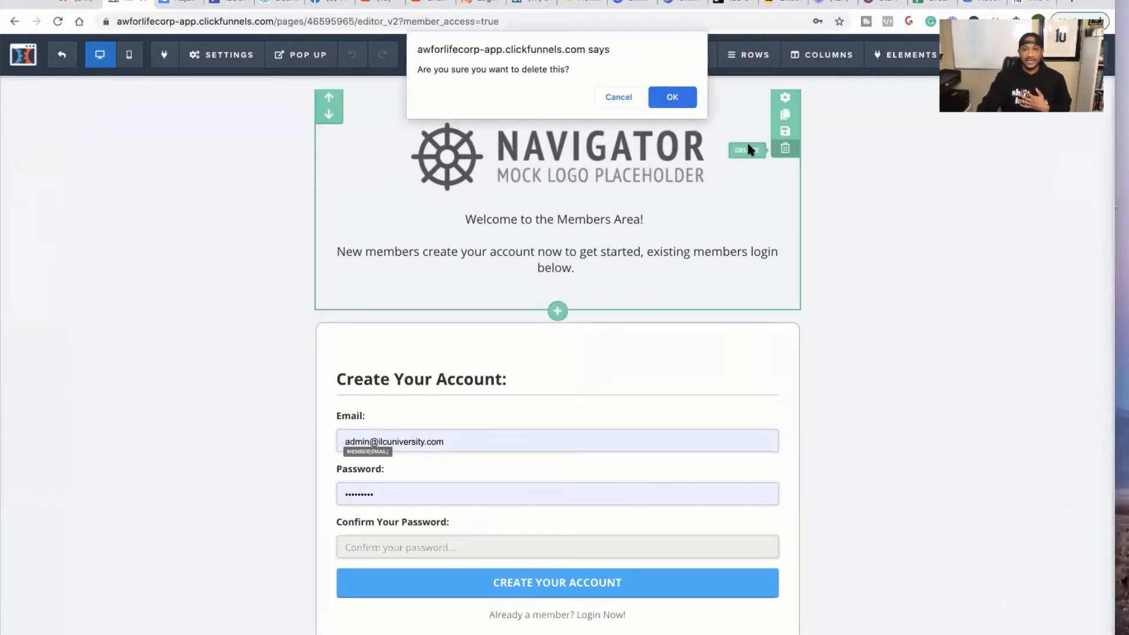
click(680, 97)
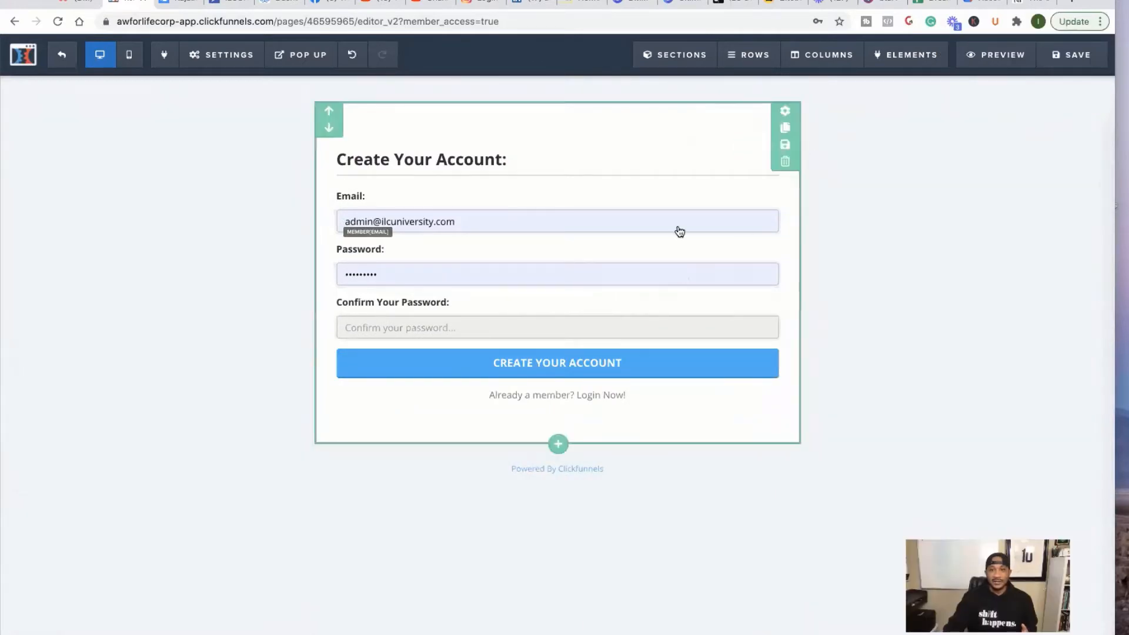
- Add a User Login element below the existing signup form
mouse_move(679, 231)
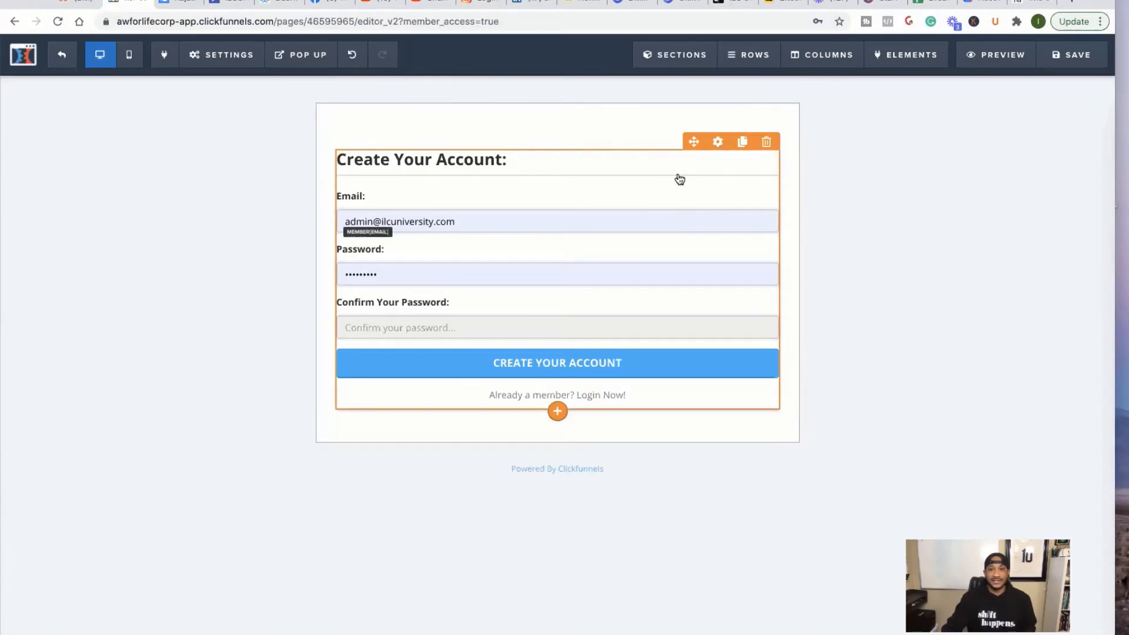
mouse_move(941, 60)
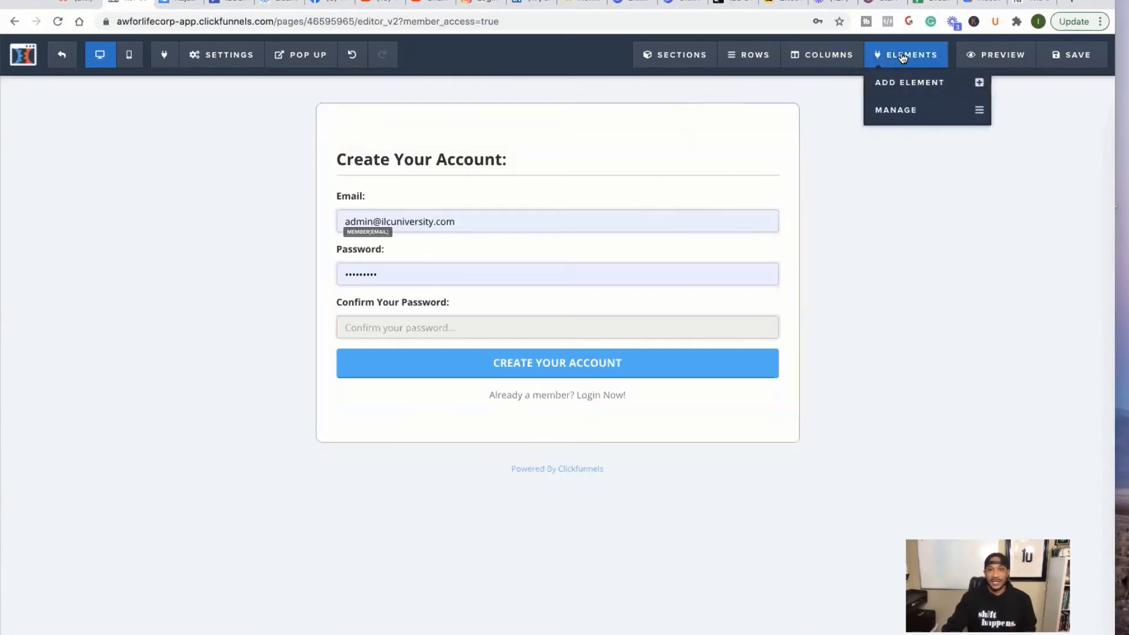
click(907, 88)
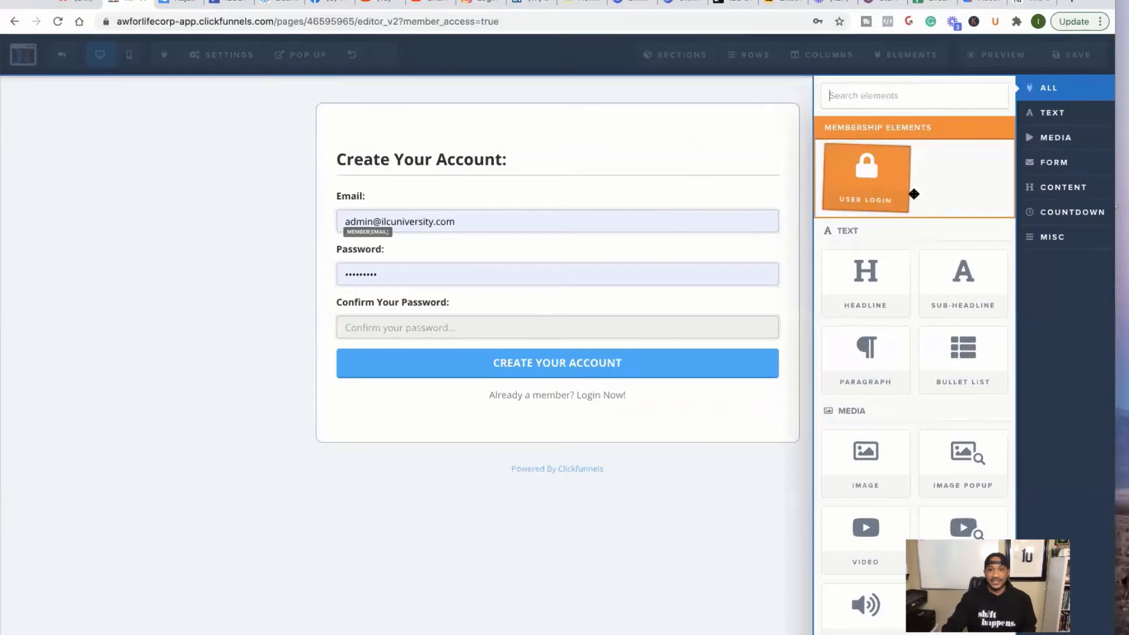
scroll(880, 169, up, 5)
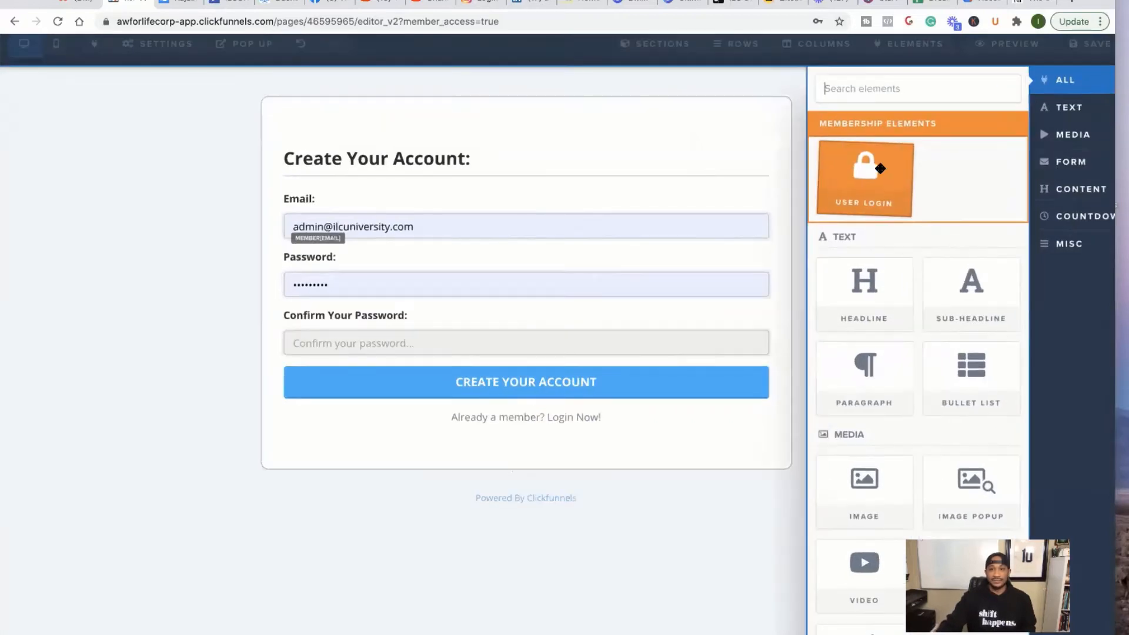
scroll(880, 168, down, 5)
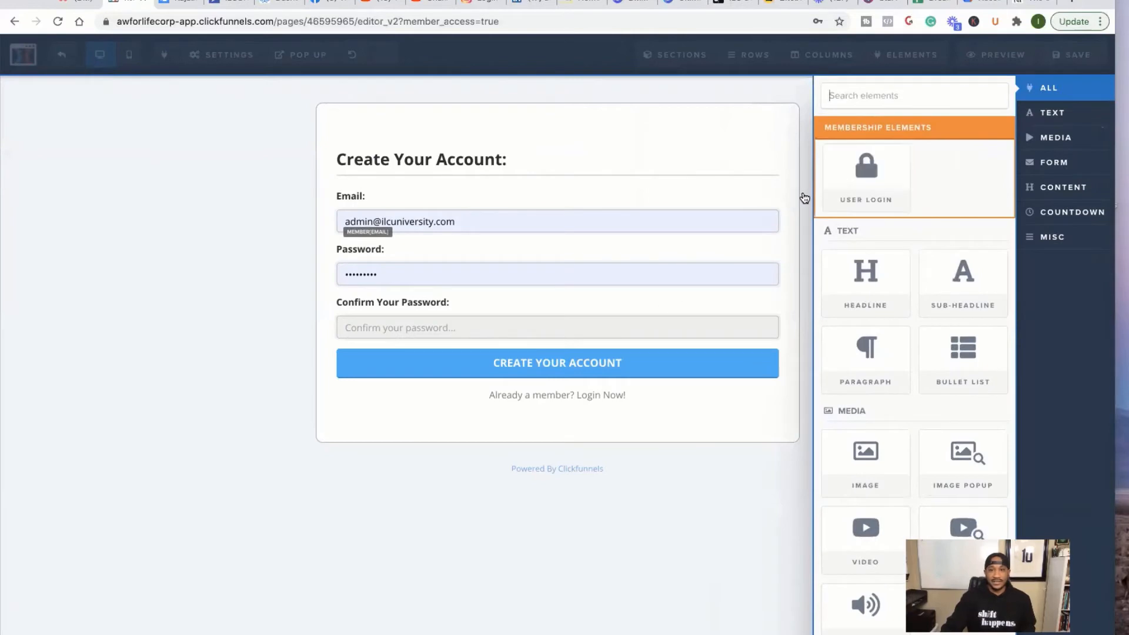
drag(849, 172, 591, 370)
- Delete the original Create Your Account form and save the page
scroll(573, 438, down, 2)
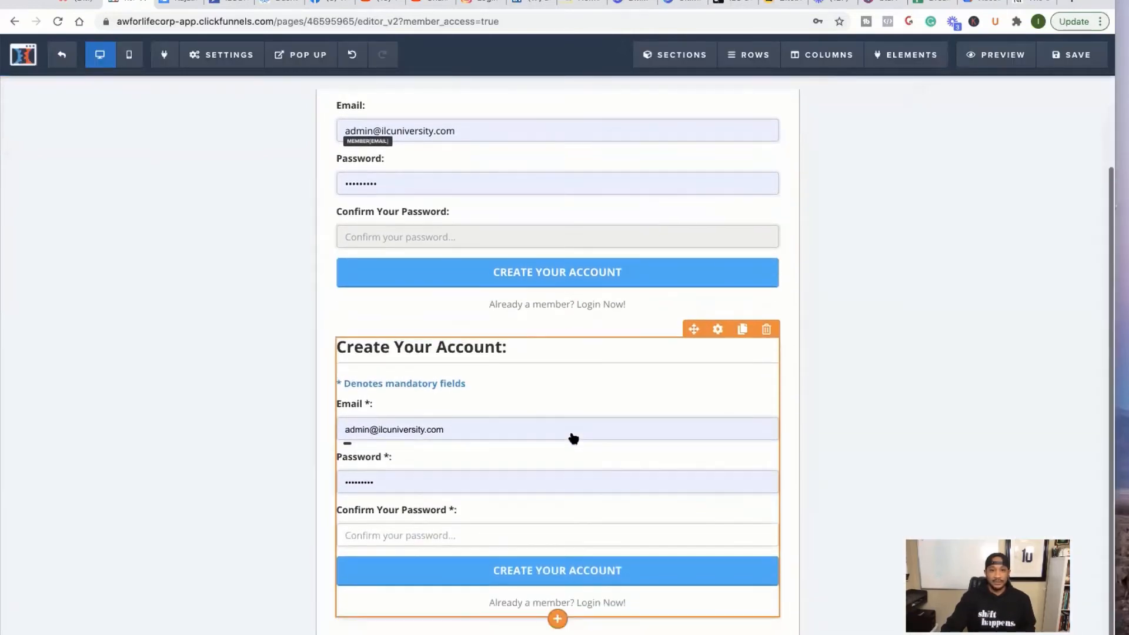
scroll(573, 439, up, 2)
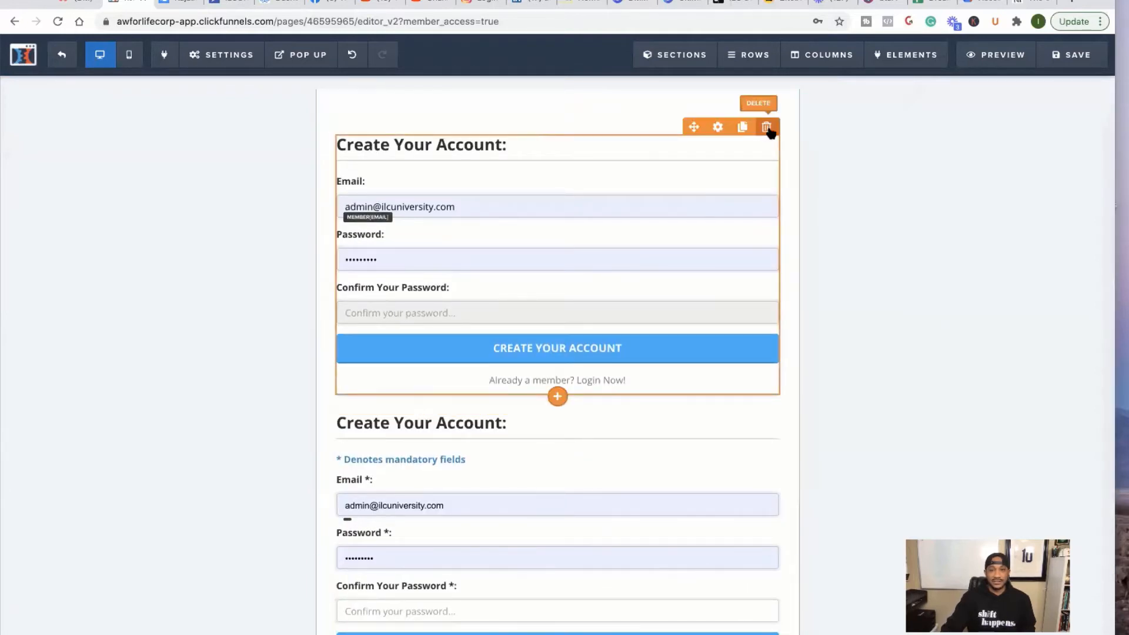
click(766, 127)
click(676, 98)
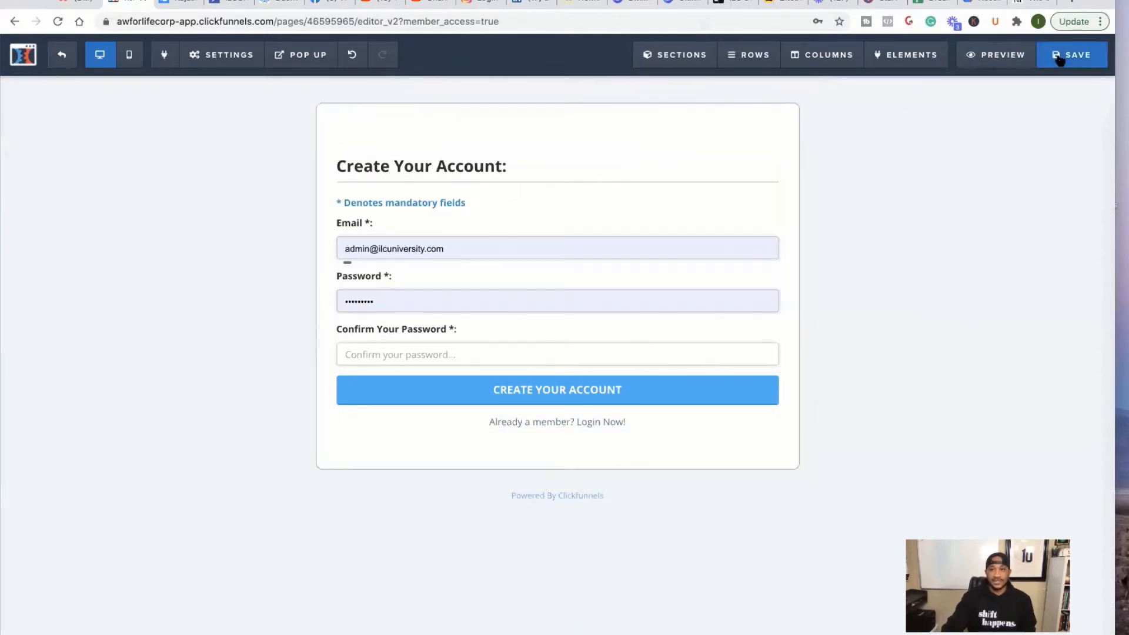
click(1060, 59)
- Exit the page editor back to the Membership Access step overview
mouse_move(221, 53)
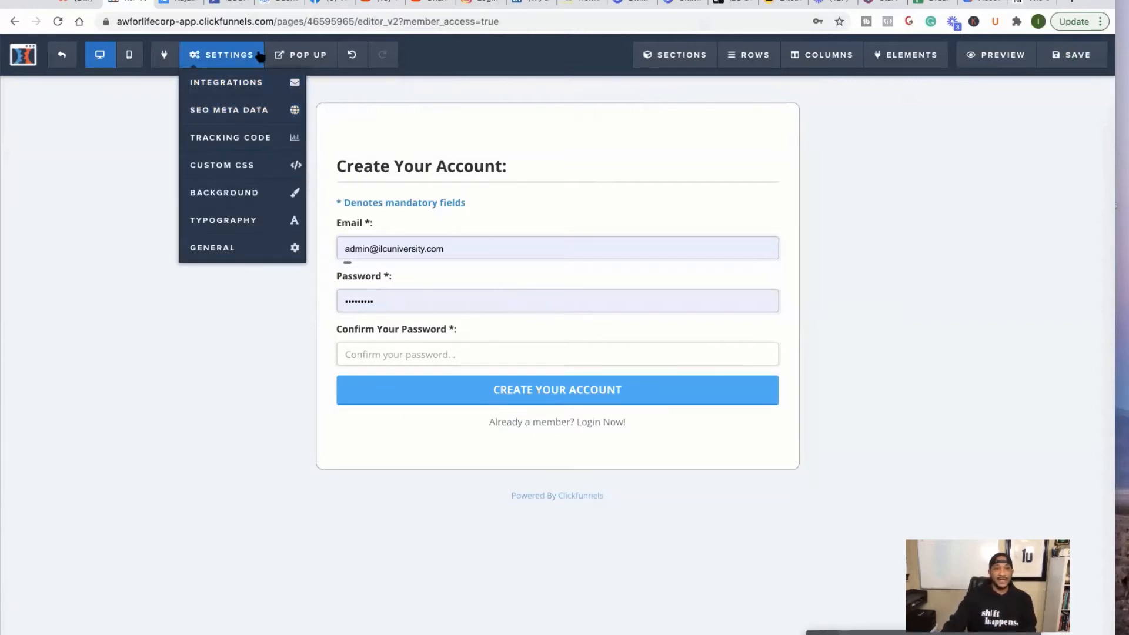
scroll(230, 111, up, 5)
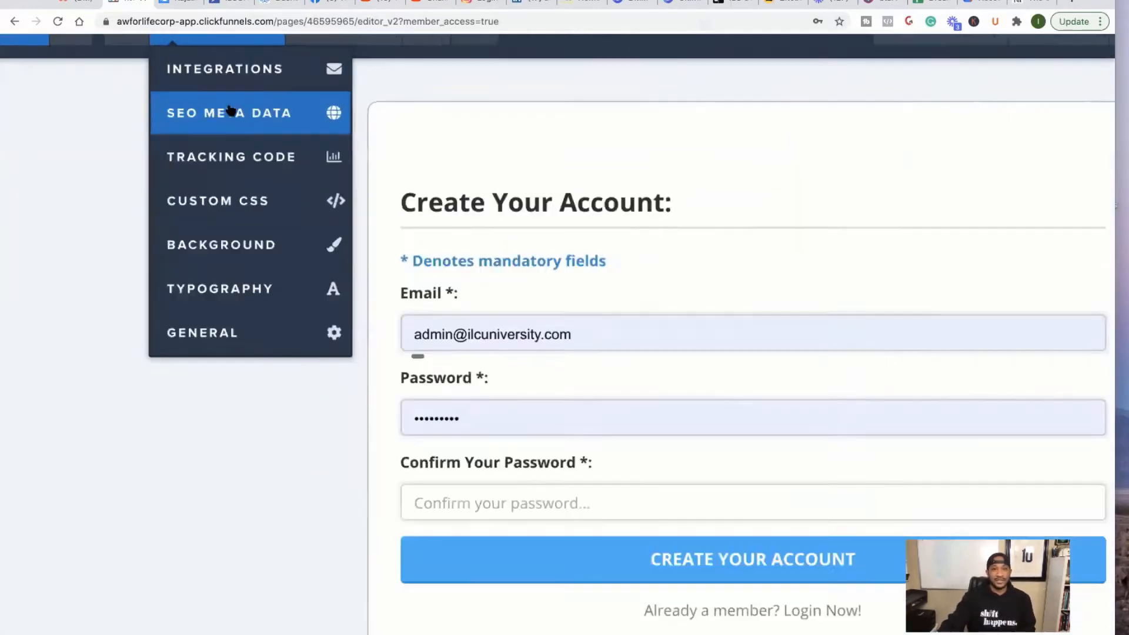
scroll(230, 110, down, 5)
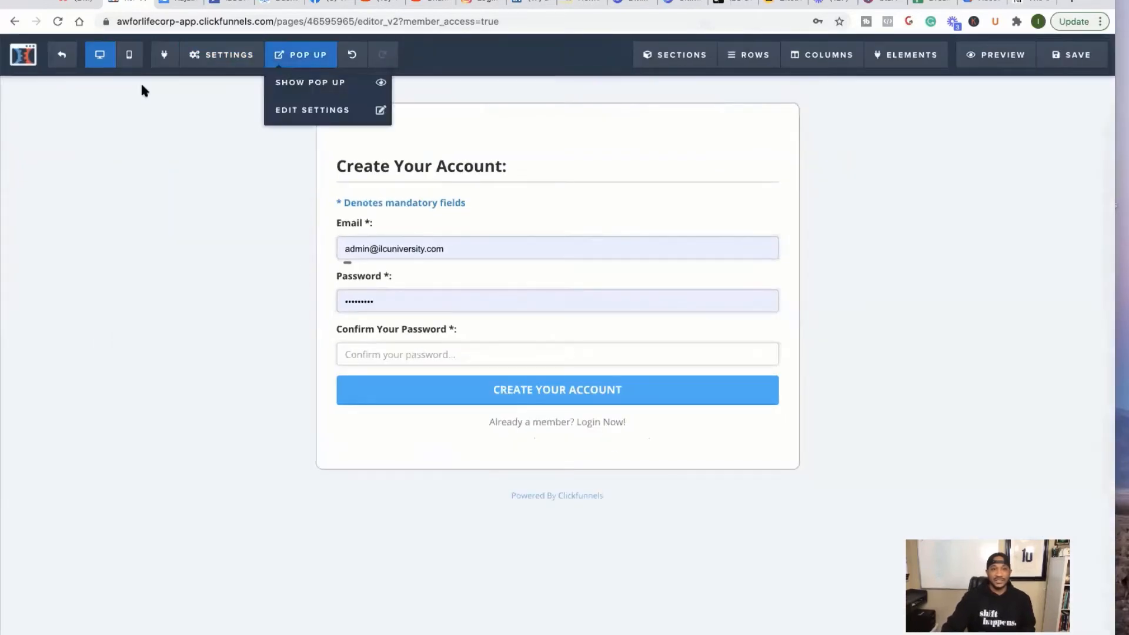
click(55, 60)
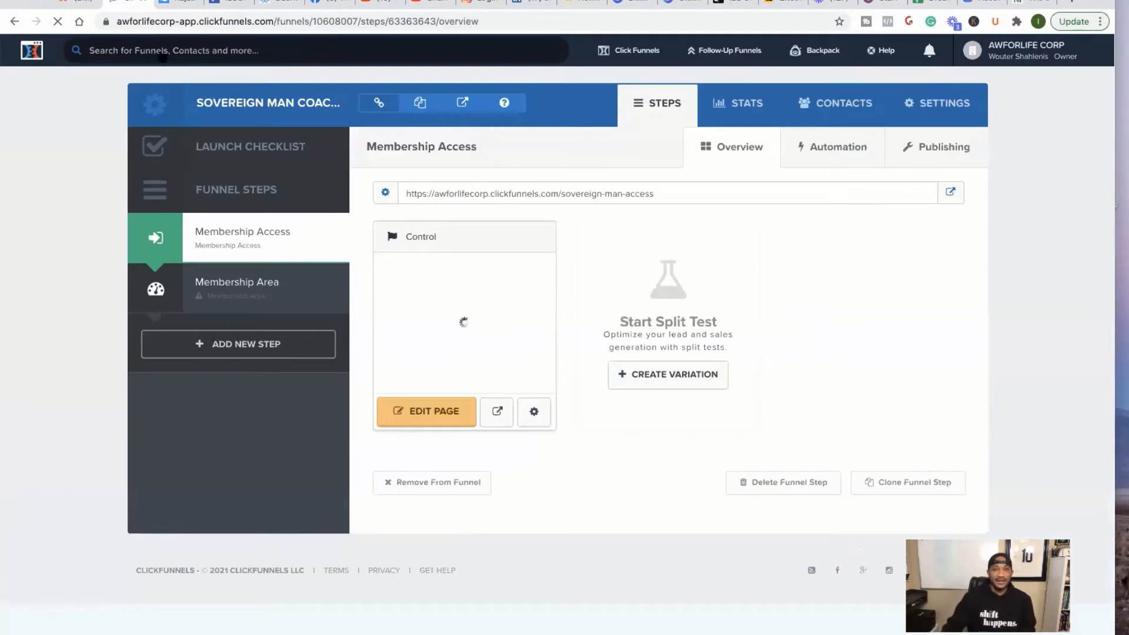
click(951, 194)
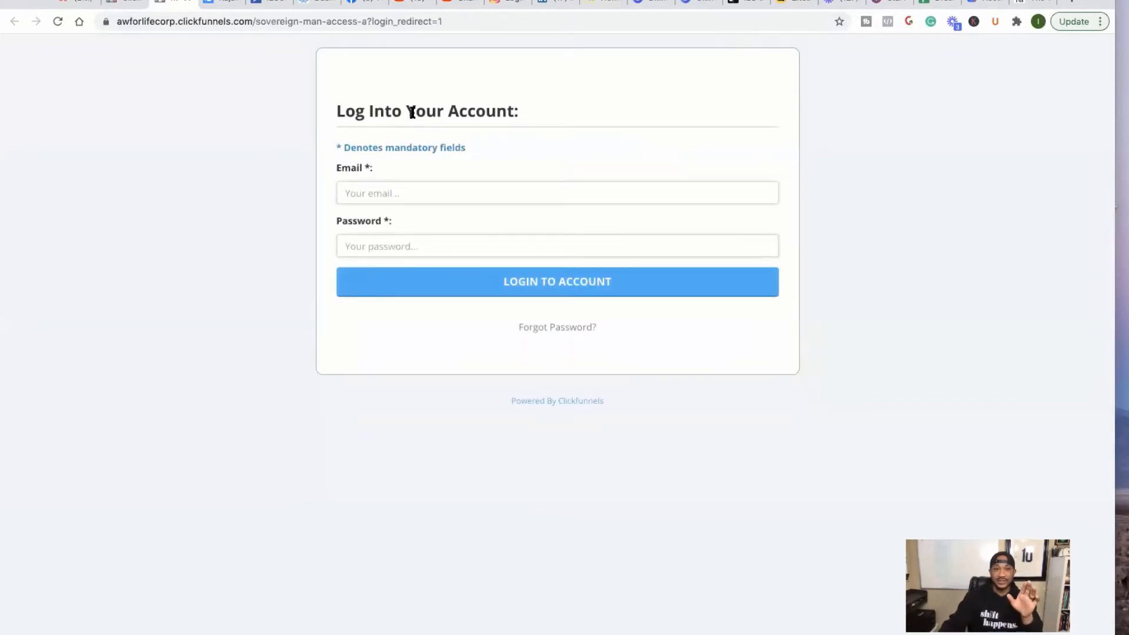
scroll(412, 112, up, 5)
scroll(404, 126, down, 5)
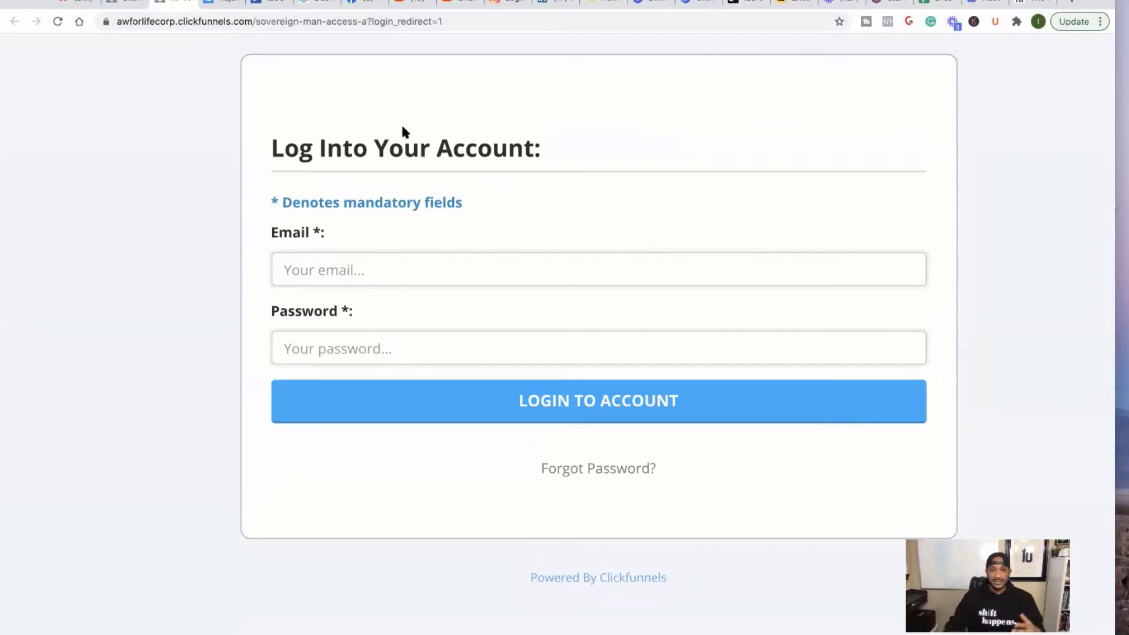
click(188, 3)
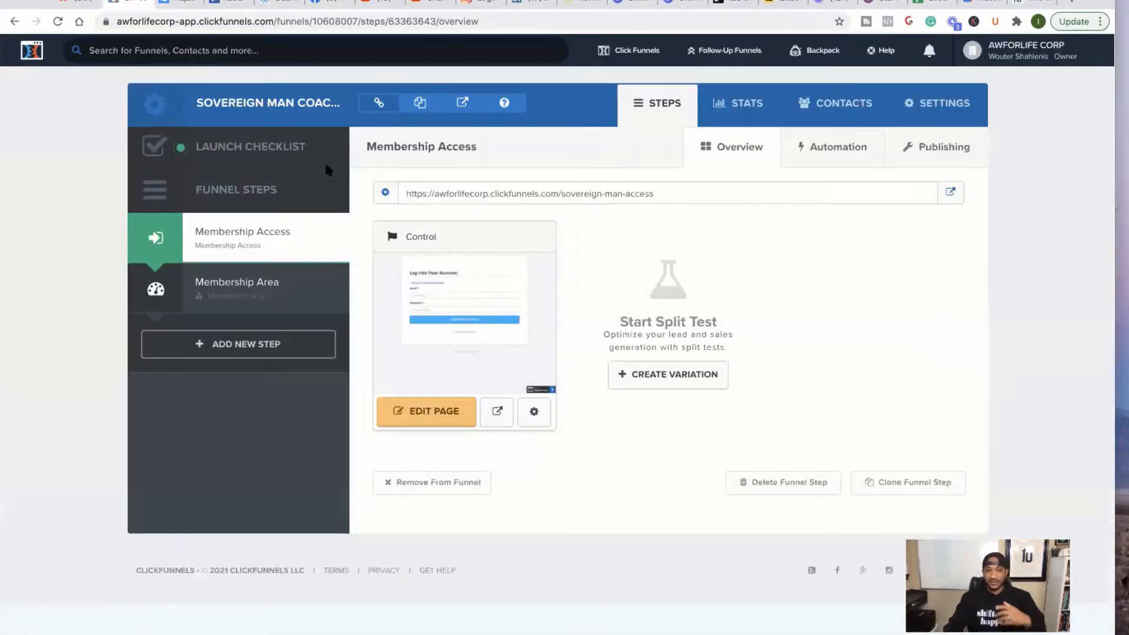
- Switch to the Membership Area step and apply the Clean Members Area template
click(265, 298)
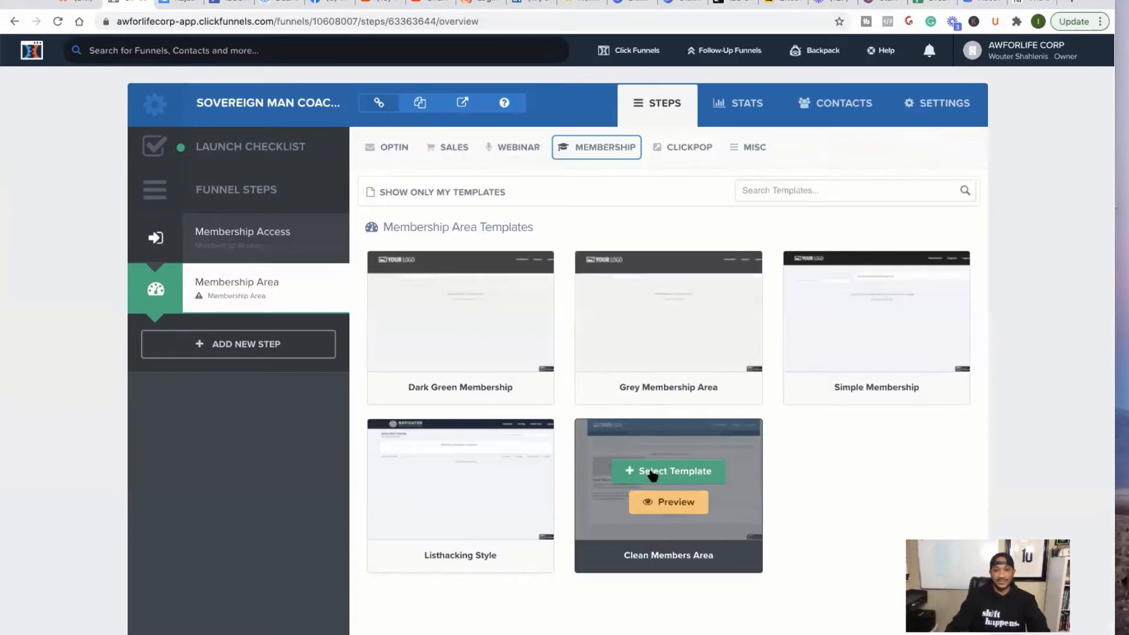
click(671, 480)
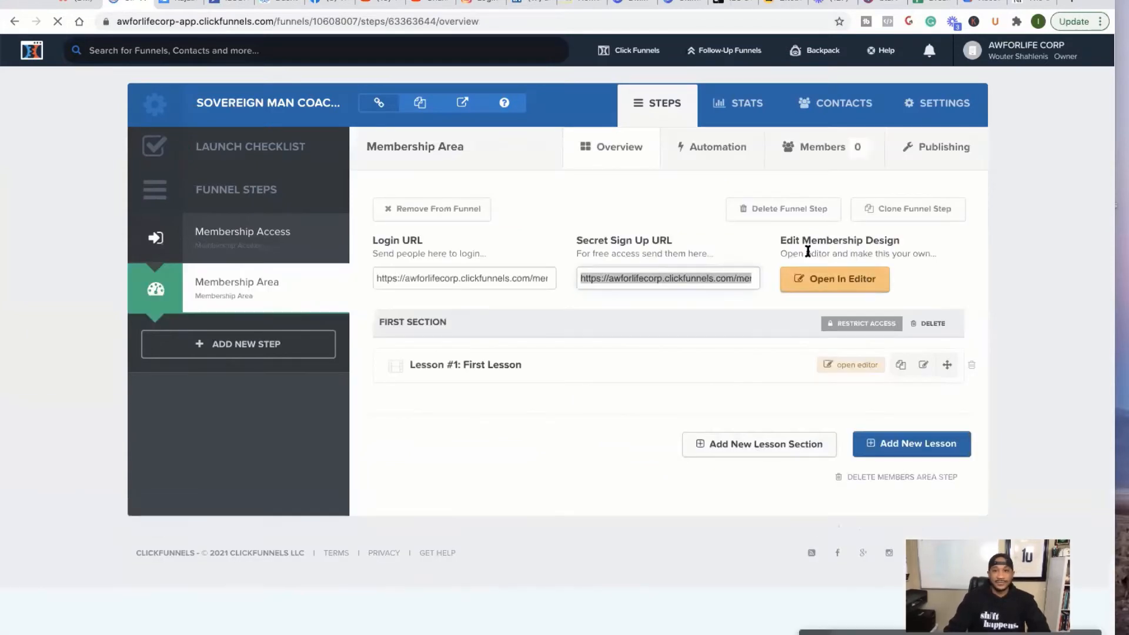
- Paste the copied 'sovereign man access' path into the Membership Area's Path field
click(934, 148)
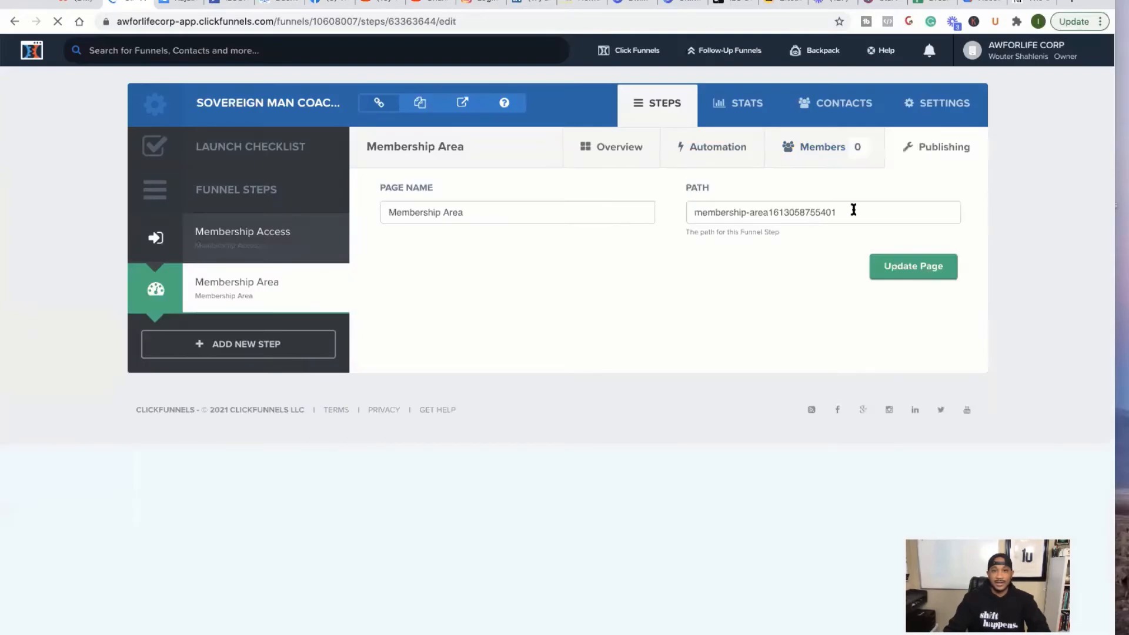
drag(854, 210, 694, 211)
right_click(721, 213)
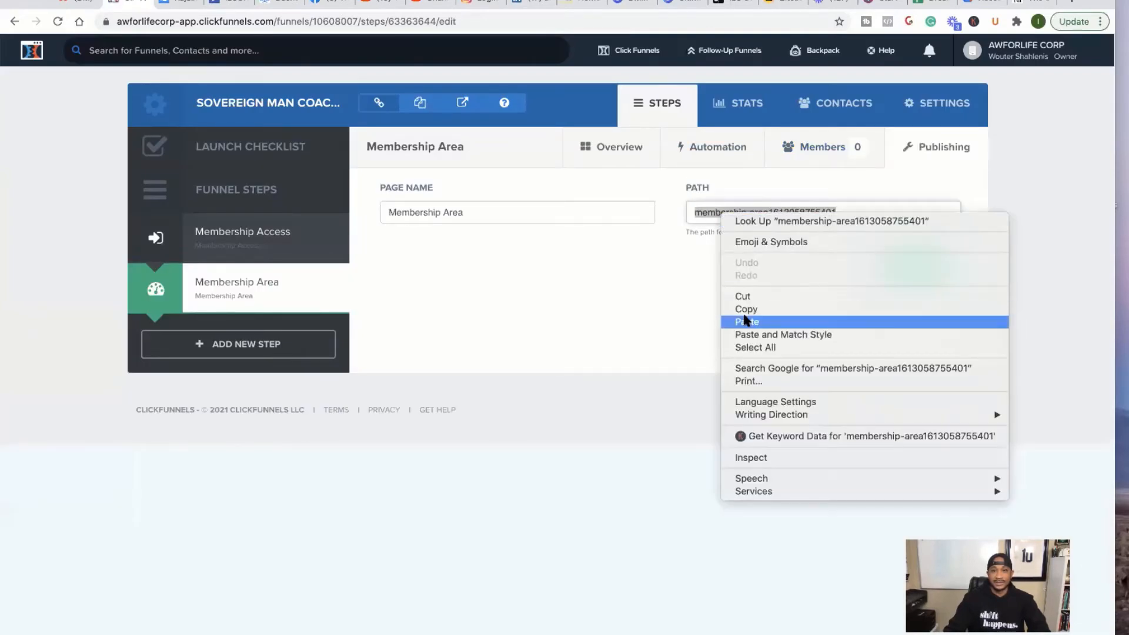
click(745, 322)
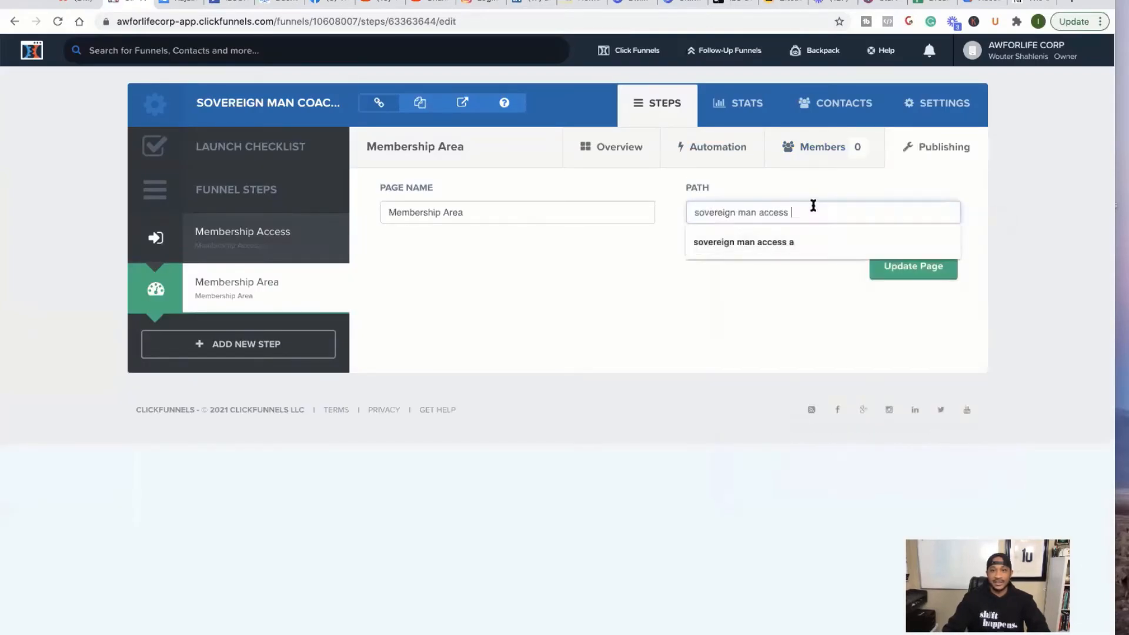
- Replace 'access' with 'members area', copy the new path, and save the page
double_click(774, 212)
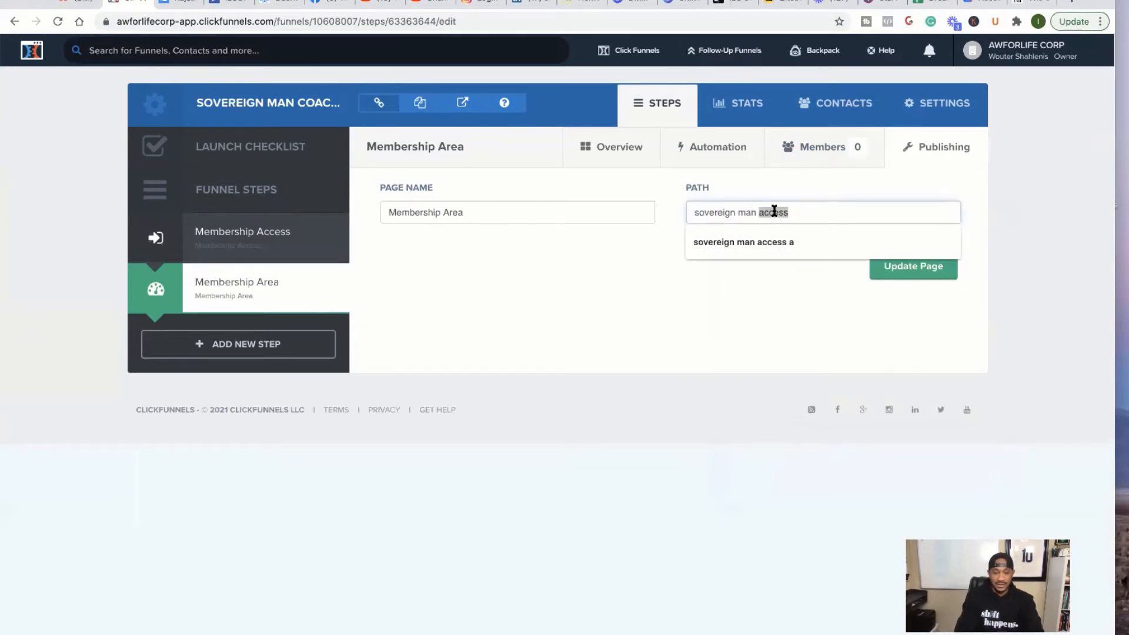
text(members s)
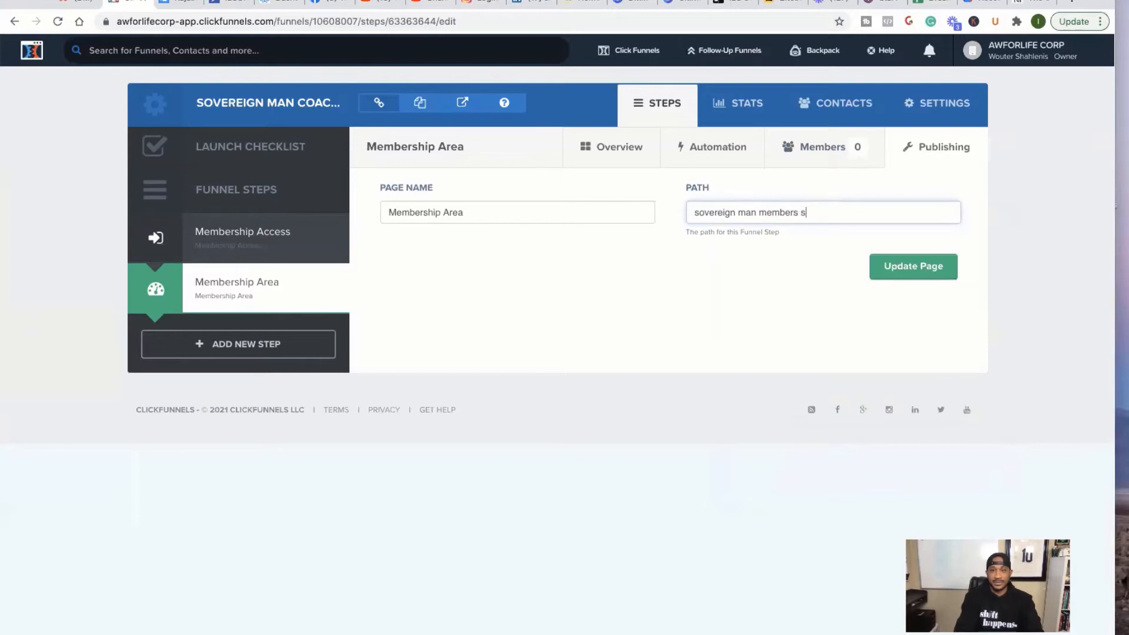
key(BackSpace)
text(area)
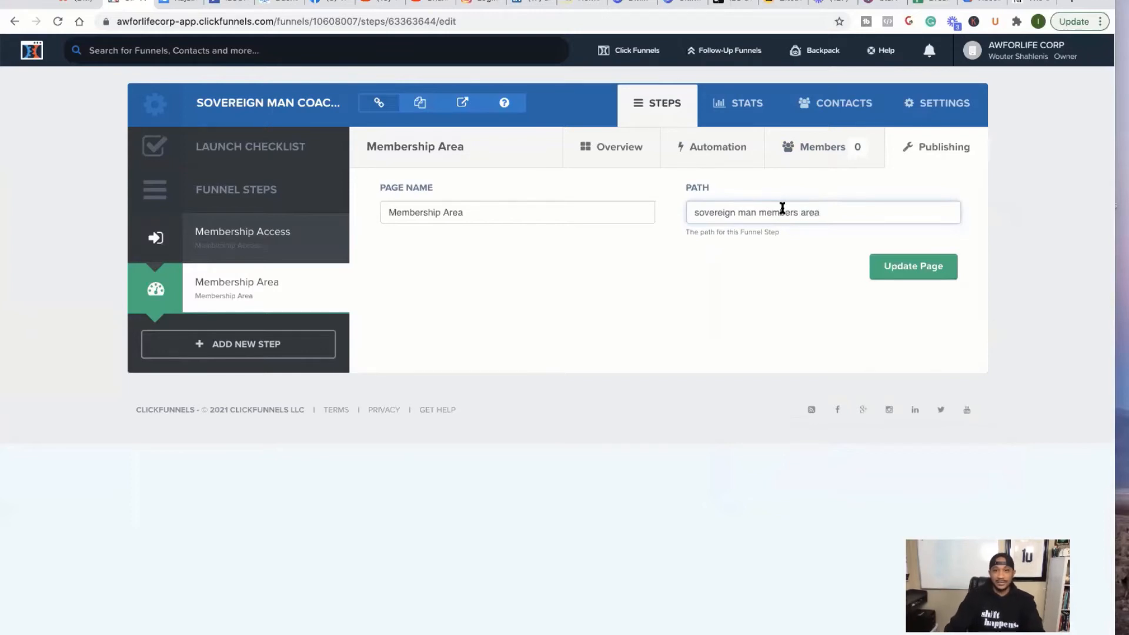
triple_click(782, 209)
right_click(782, 209)
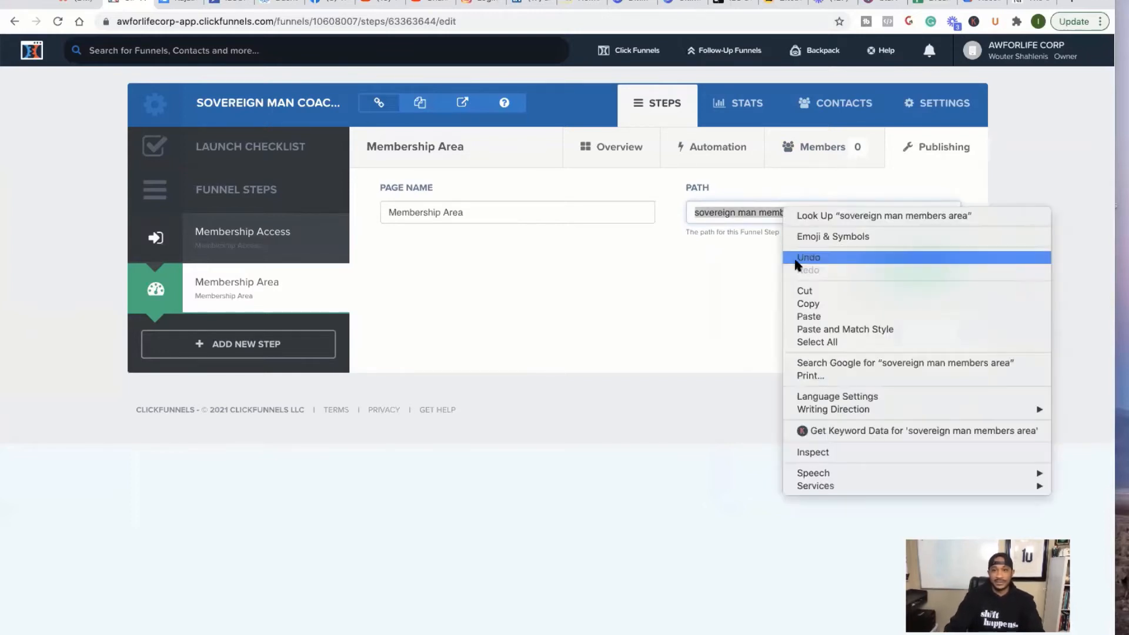
click(808, 304)
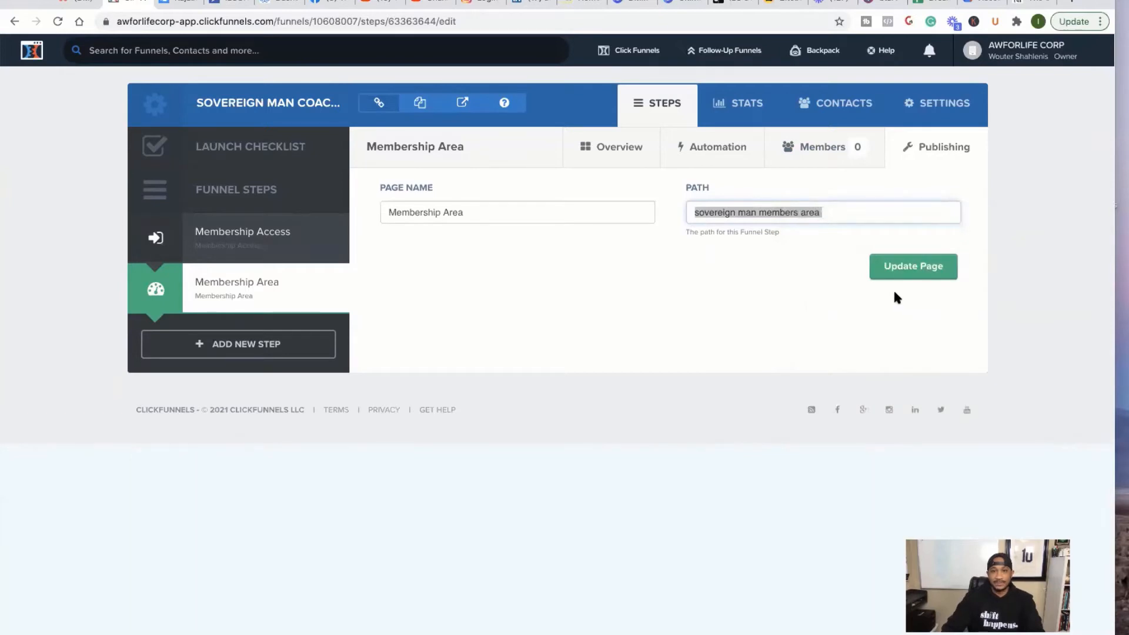
click(917, 268)
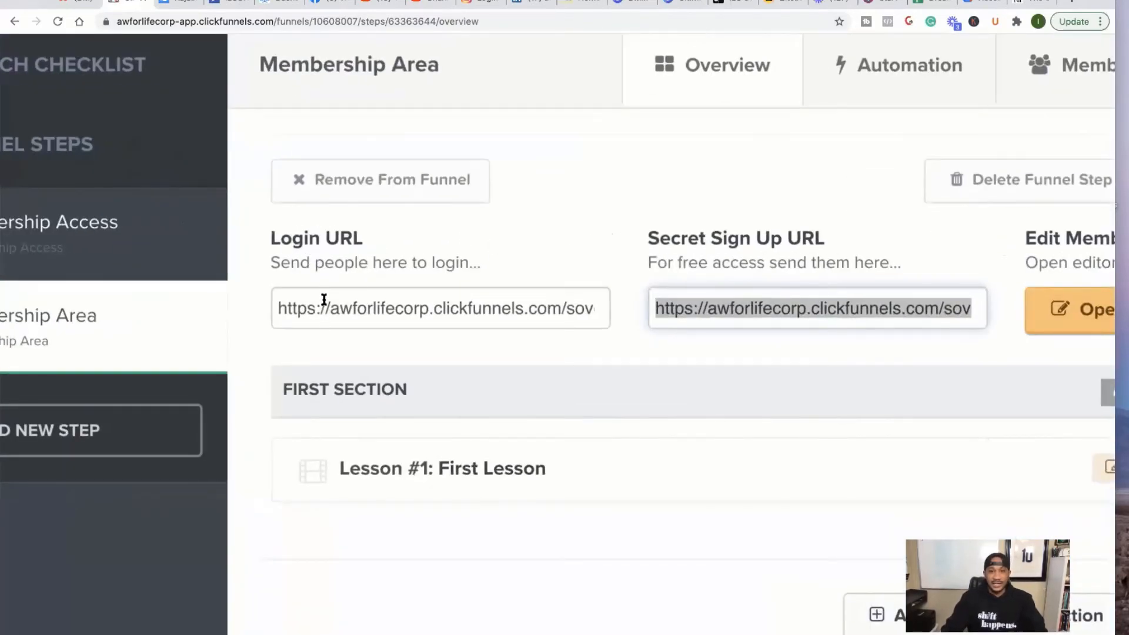
- Open the Membership Area design via Open In Editor under Edit Membership Design
click(349, 262)
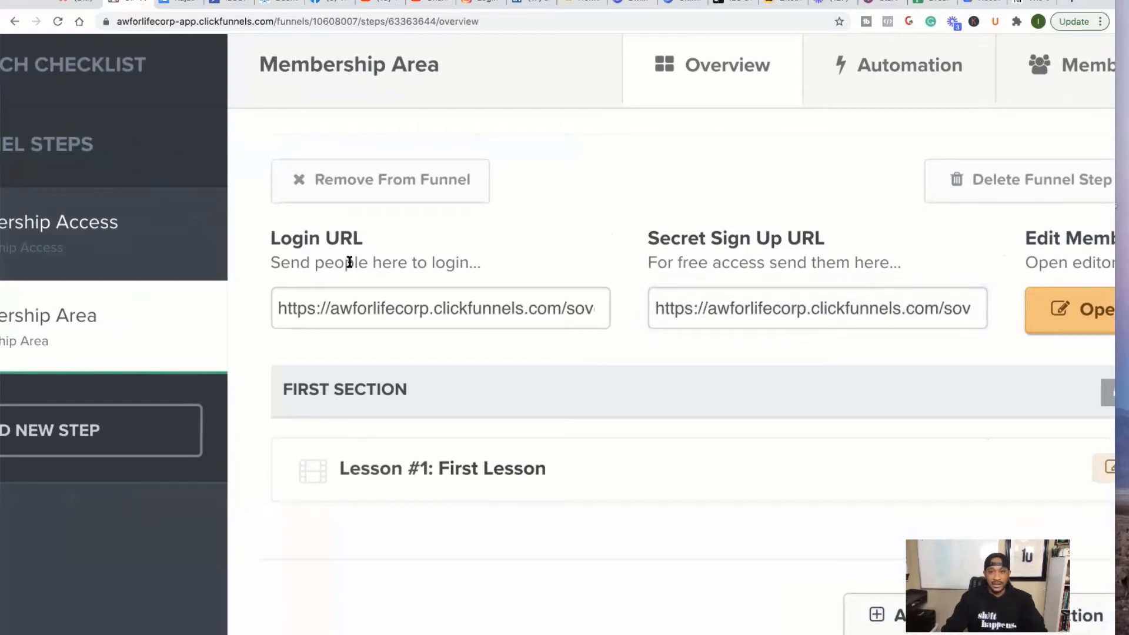
scroll(719, 247, down, 5)
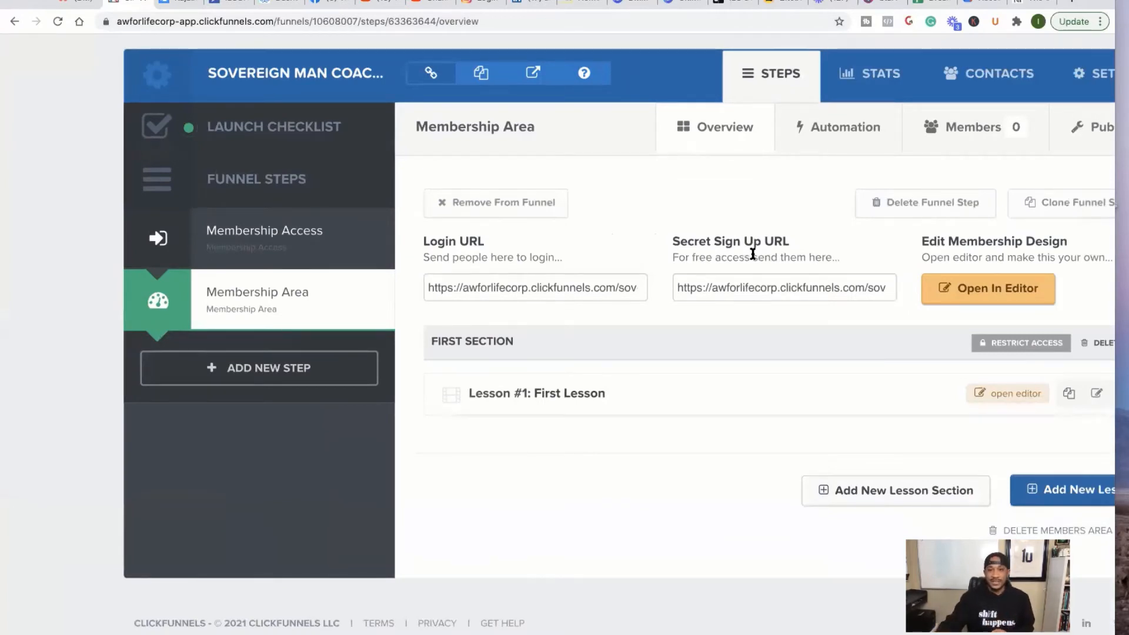
scroll(753, 255, up, 5)
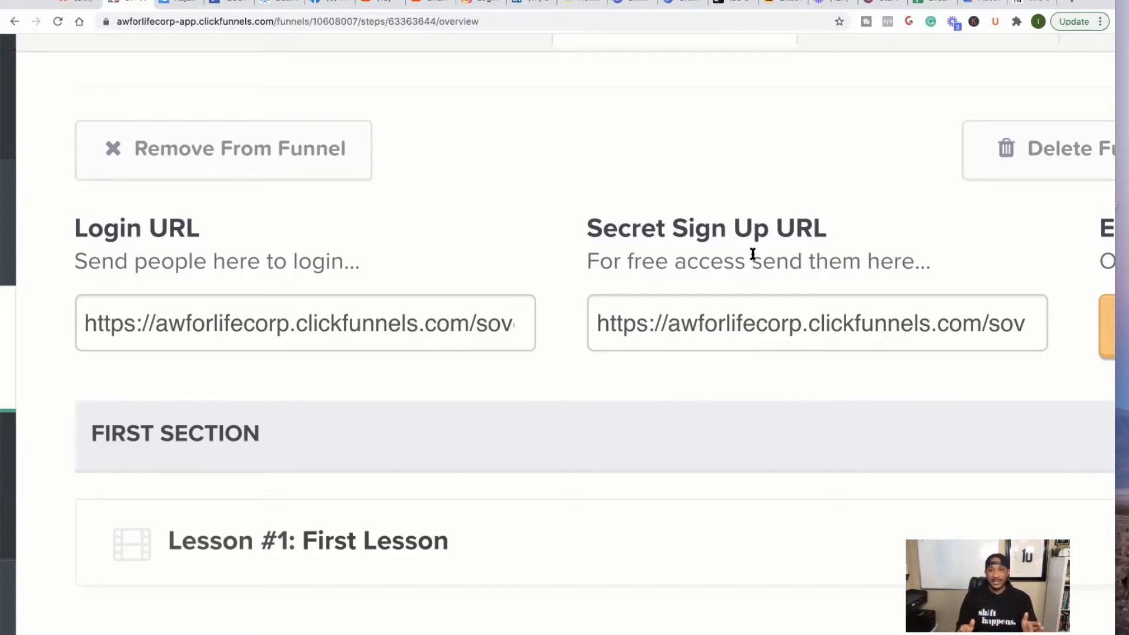
scroll(753, 254, down, 5)
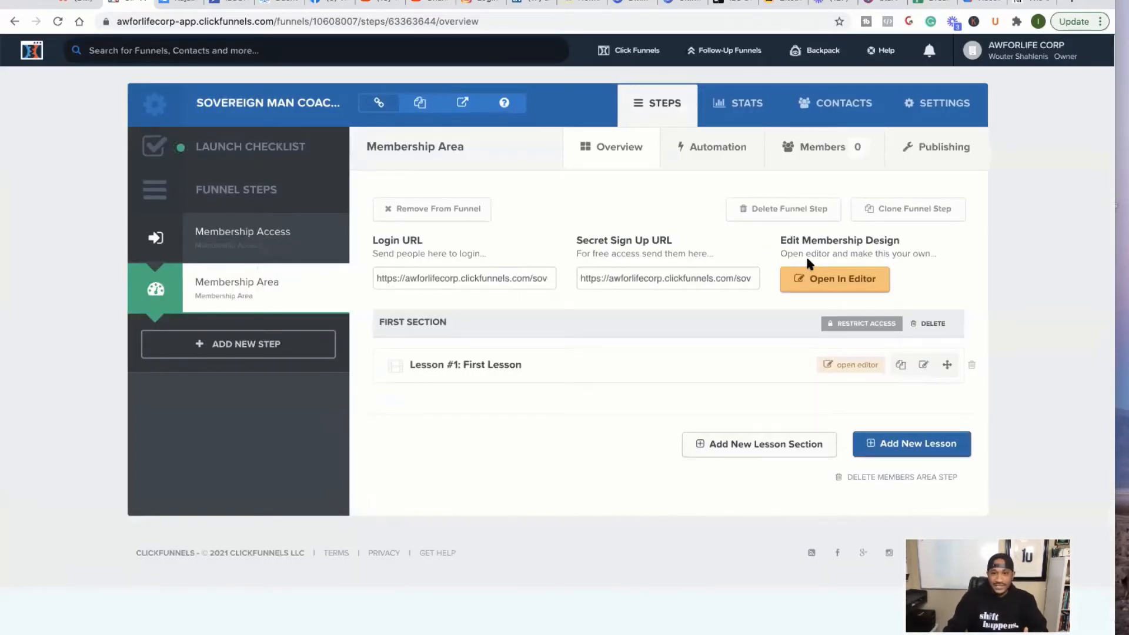
click(851, 287)
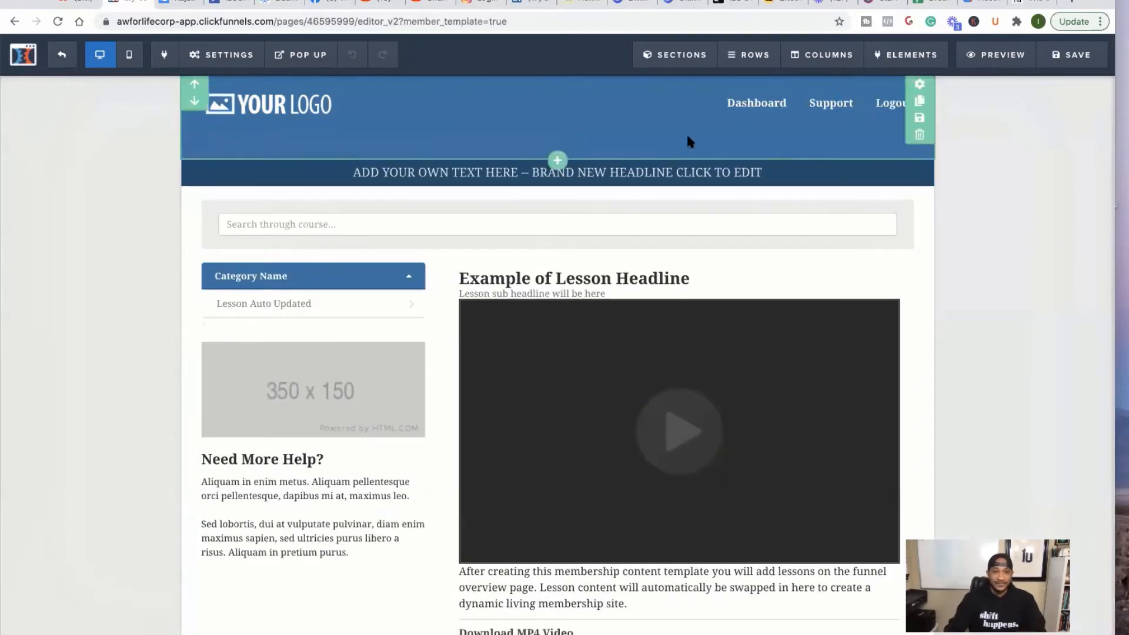
- Browse the membership elements available in the Add Element list
mouse_move(895, 52)
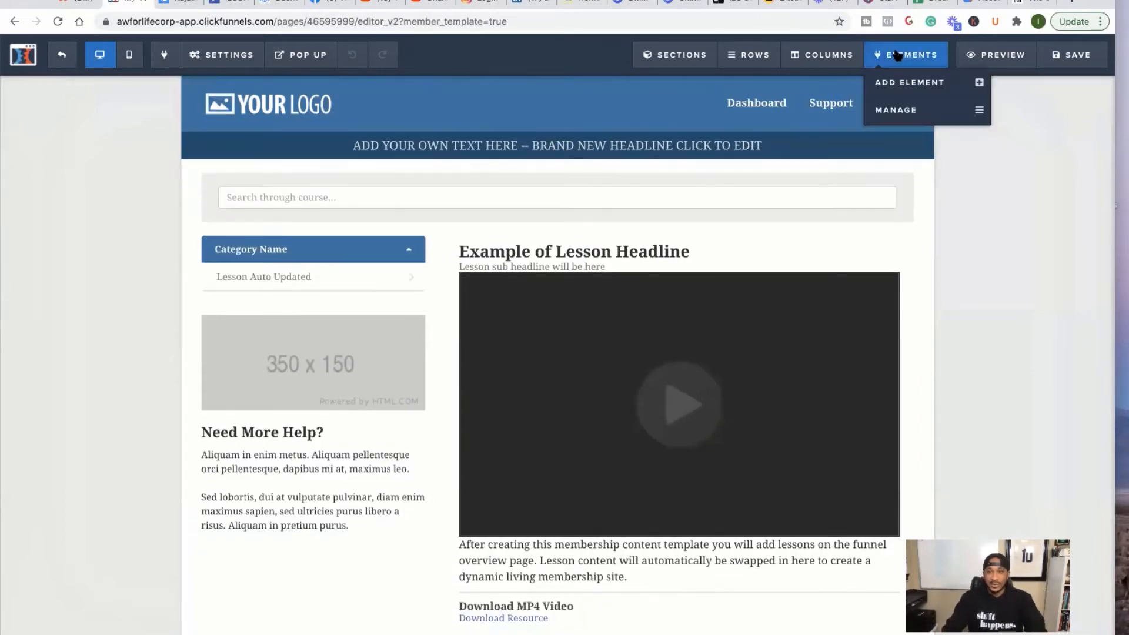
click(899, 87)
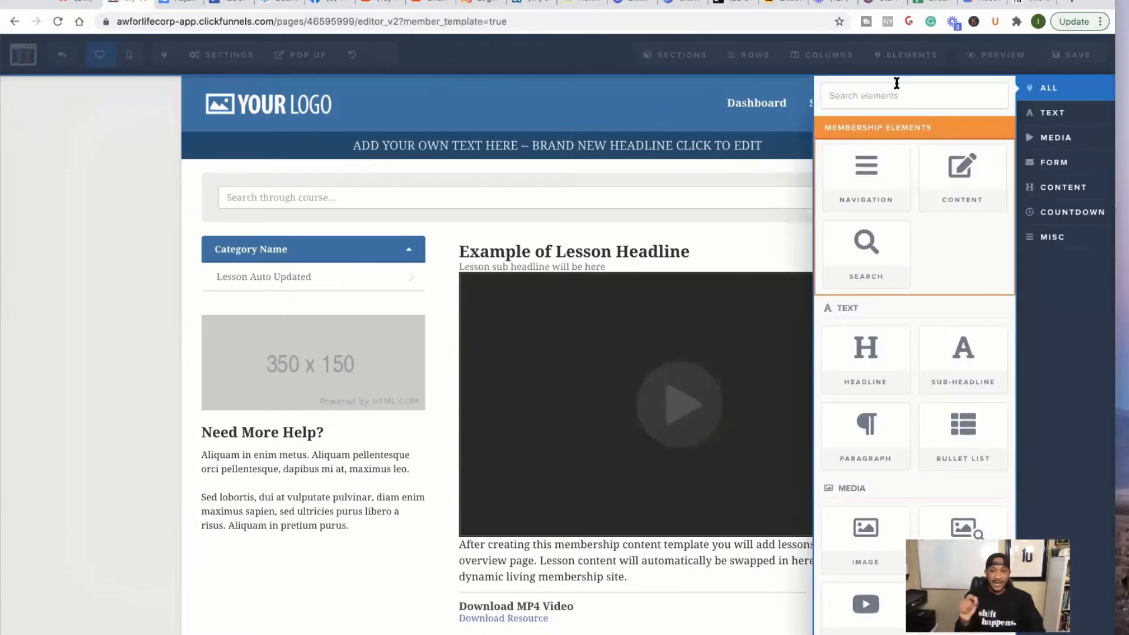
scroll(897, 141, up, 5)
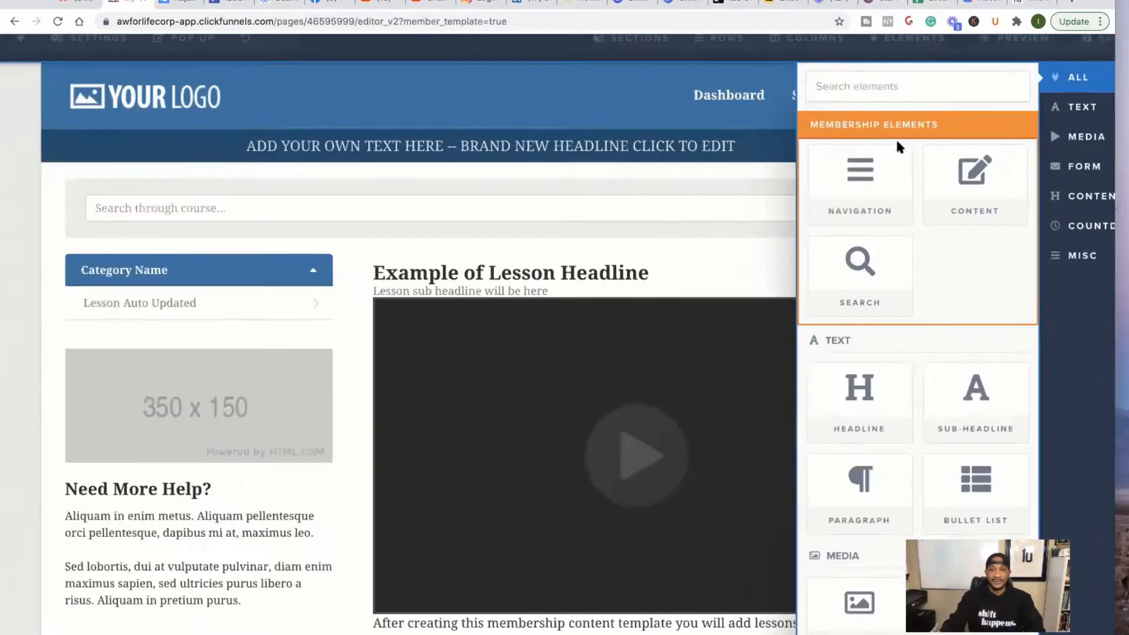
scroll(894, 142, right, 2)
scroll(895, 142, right, 1)
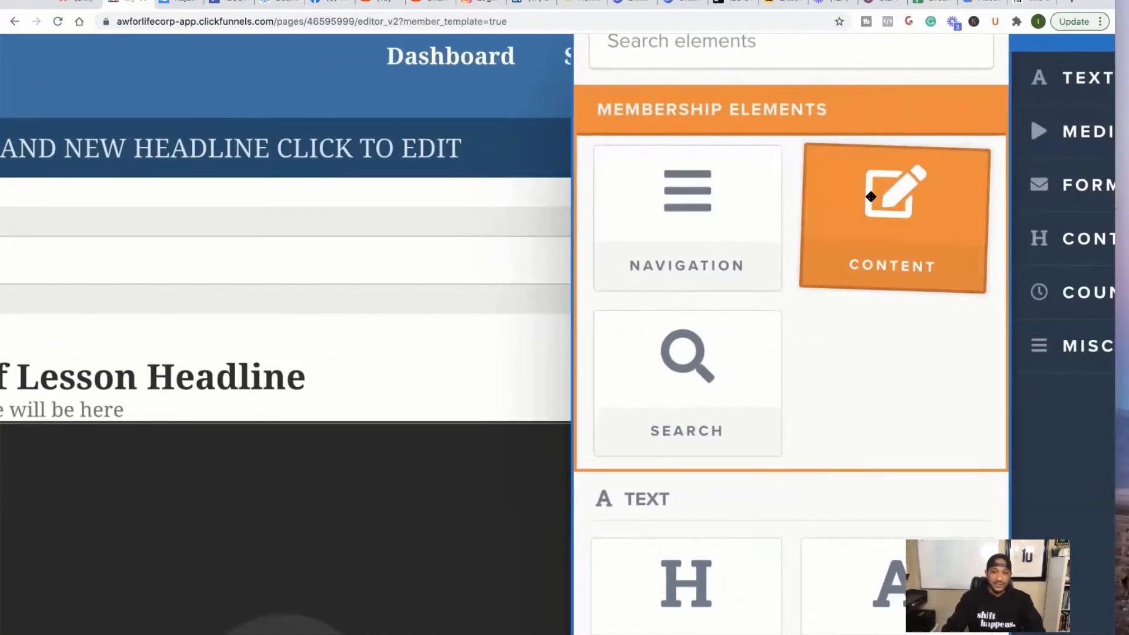
- Delete the course search bar row from the template and confirm with OK
click(442, 315)
scroll(636, 305, down, 5)
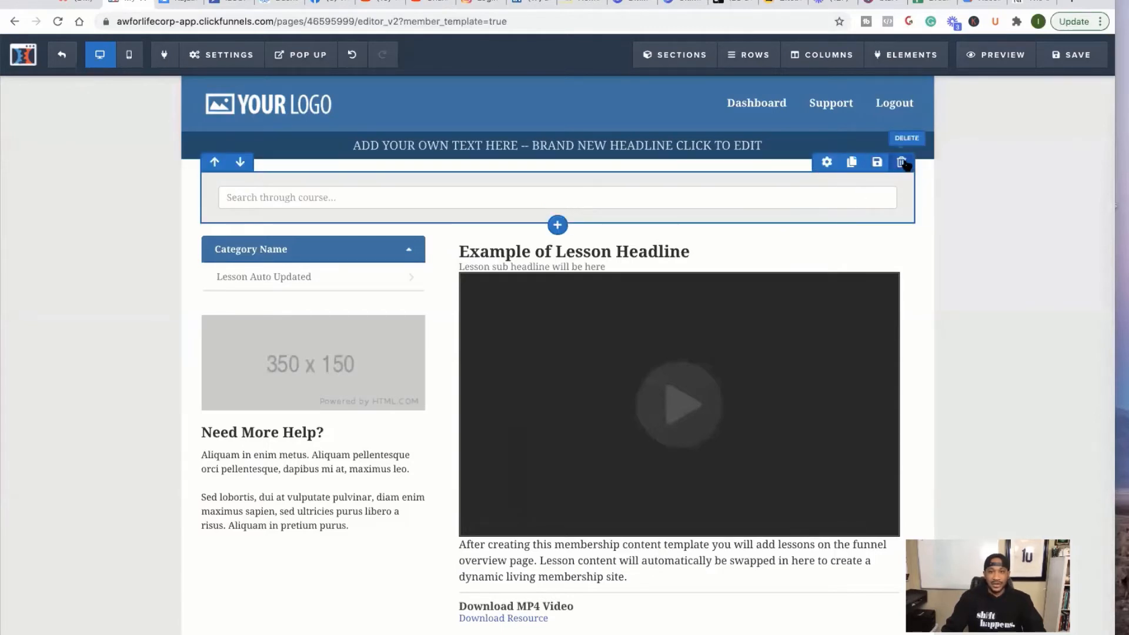
click(906, 164)
click(671, 98)
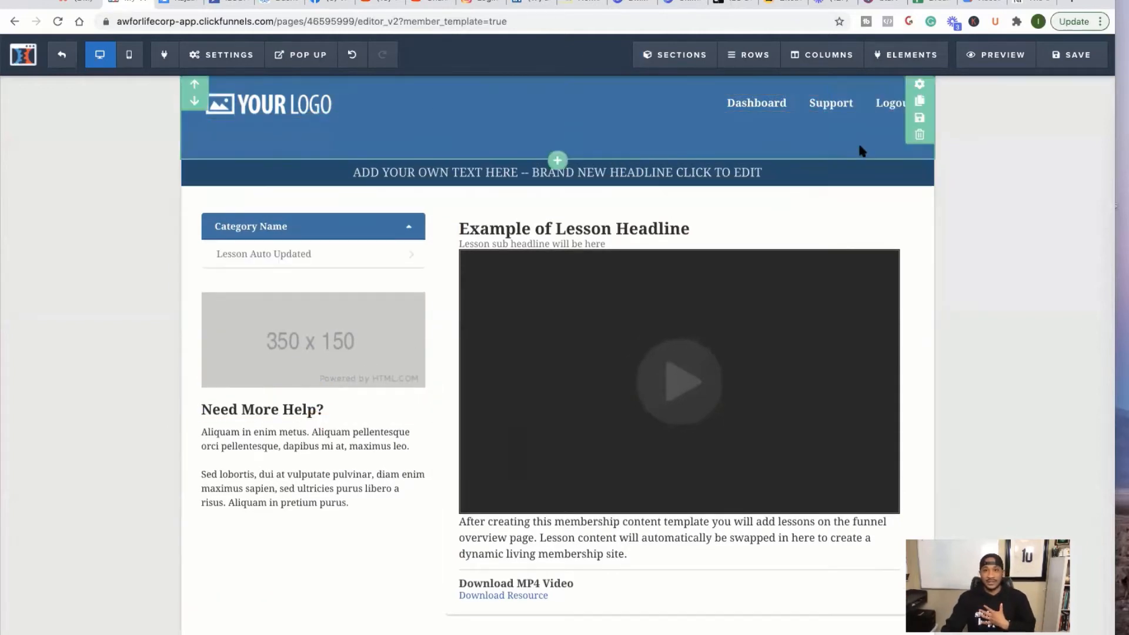
- Switch the header section's background colour from blue to the red-orange swatch
click(922, 86)
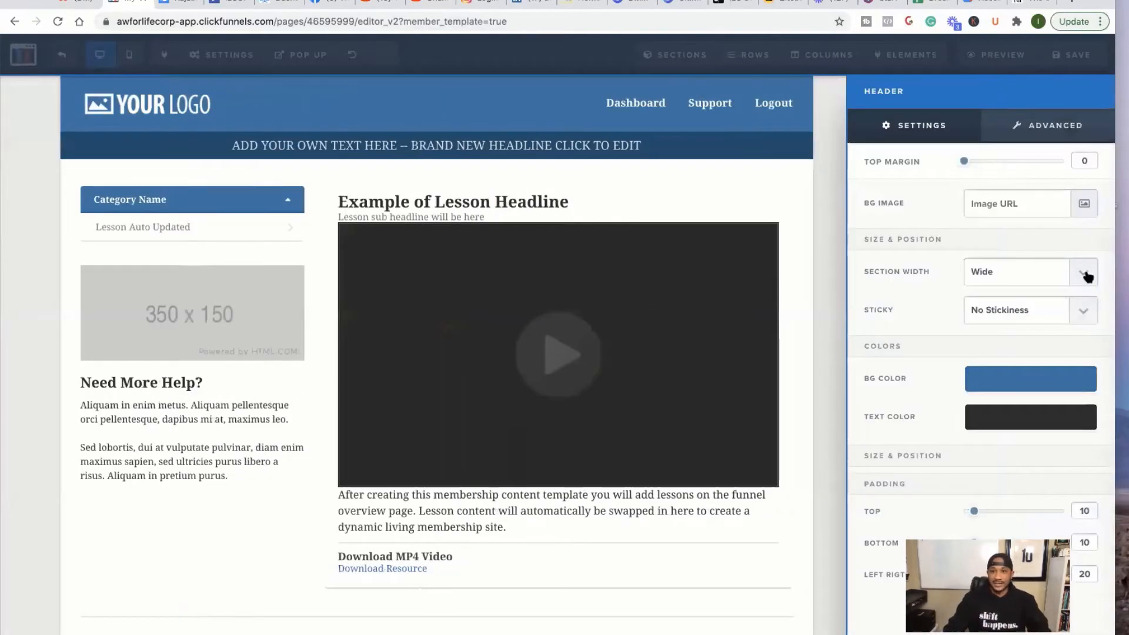
click(1003, 389)
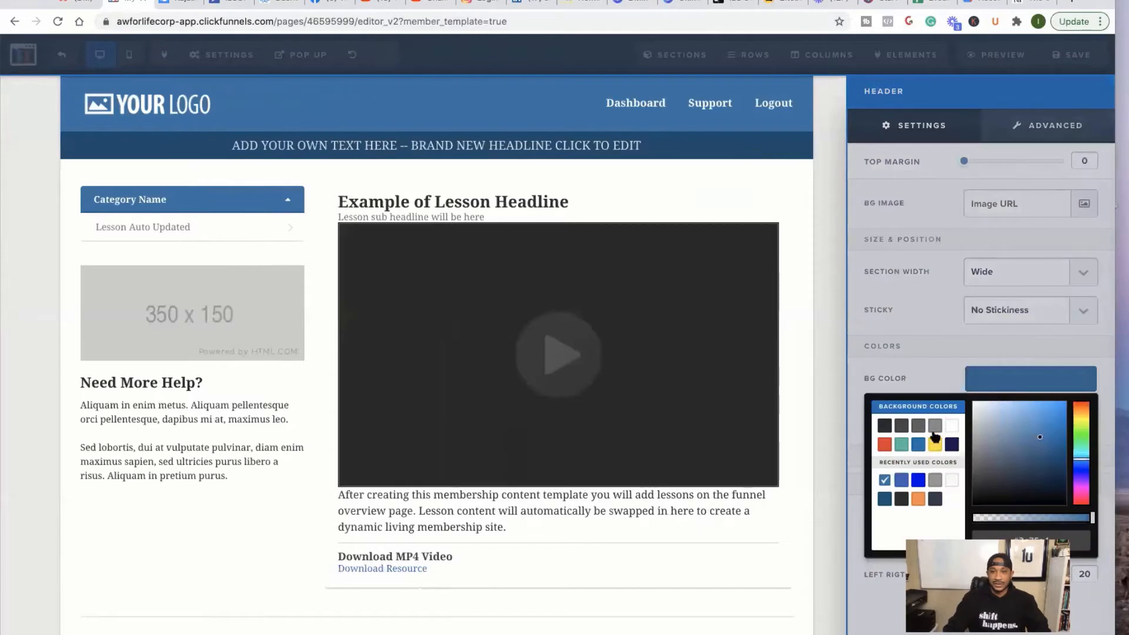
click(884, 444)
click(694, 191)
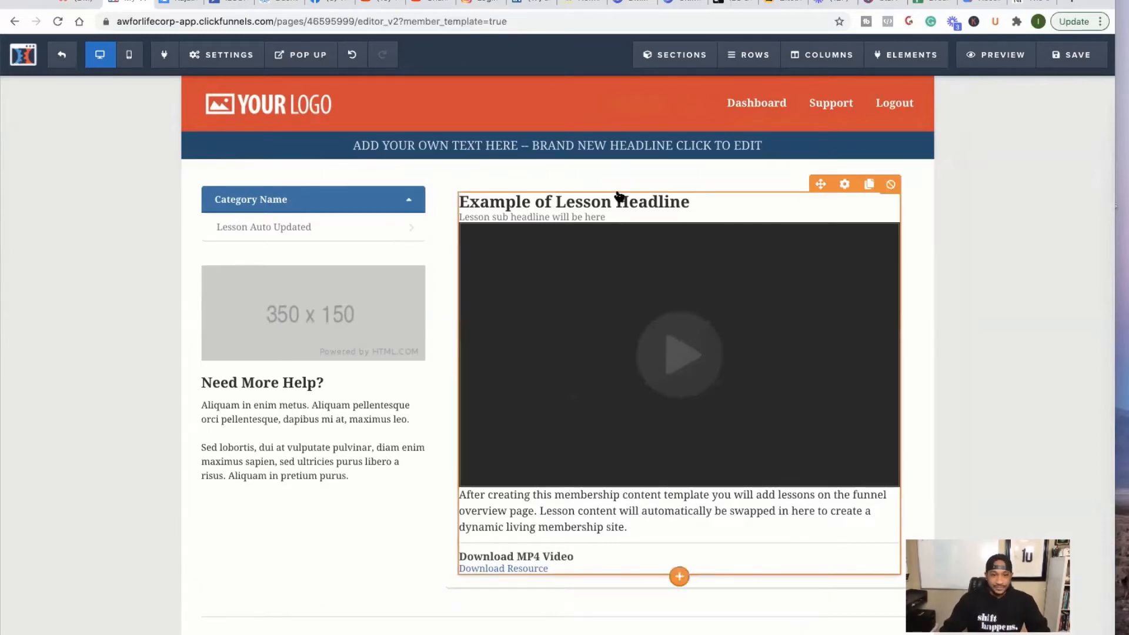
- Replace the SEO title with the pasted 'sovereign man members area' name and save the page
click(1065, 54)
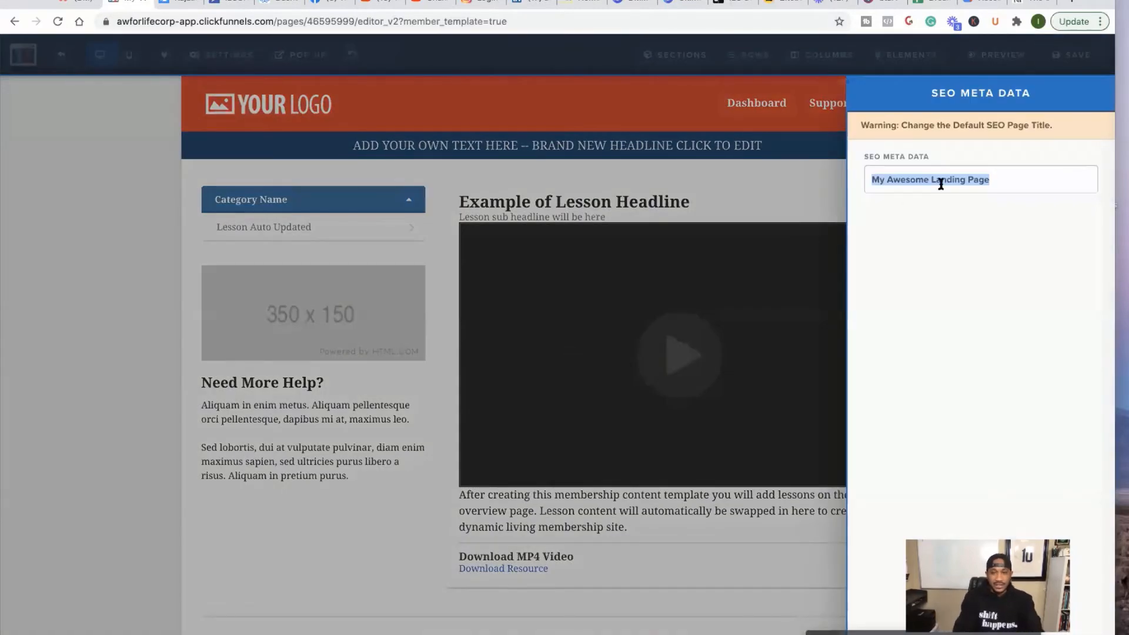
text(Mem)
key(BackSpace)
key(BackSpace)
key(BackSpace)
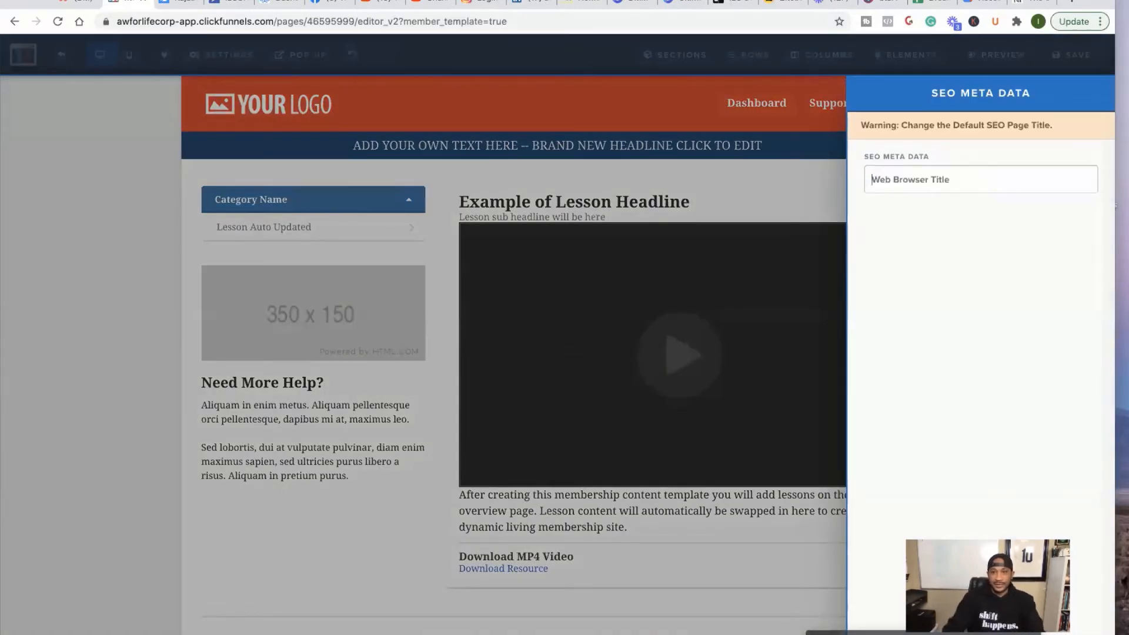
right_click(938, 181)
click(966, 268)
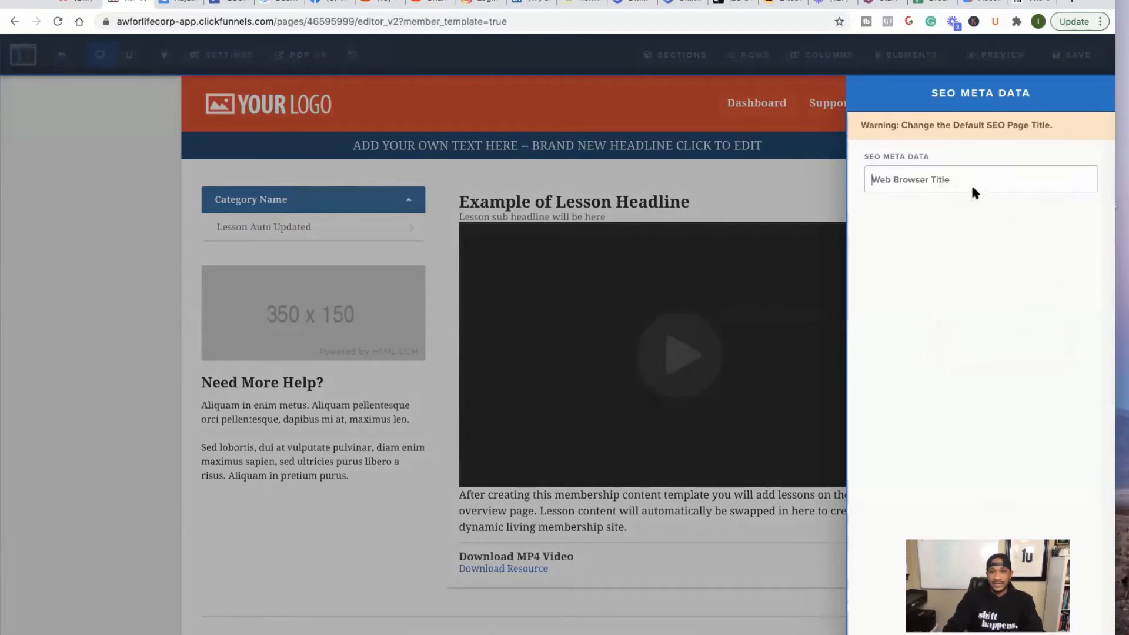
text(sovereign man members area)
click(803, 272)
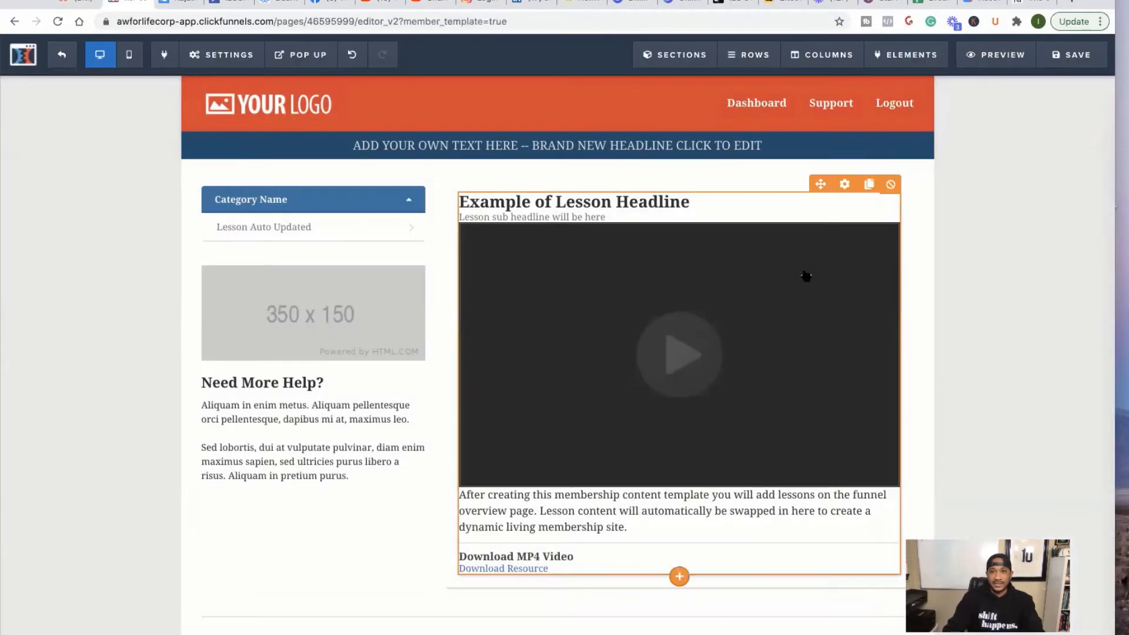
click(1056, 57)
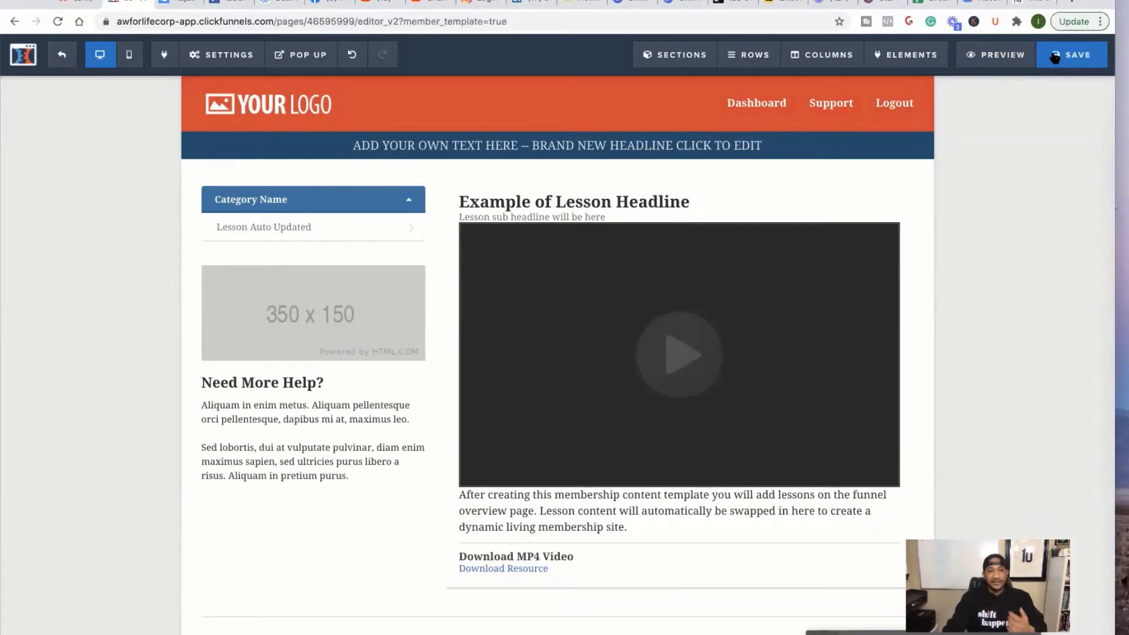
- Check the page in mobile layout, return to desktop view, and exit the editor
click(126, 56)
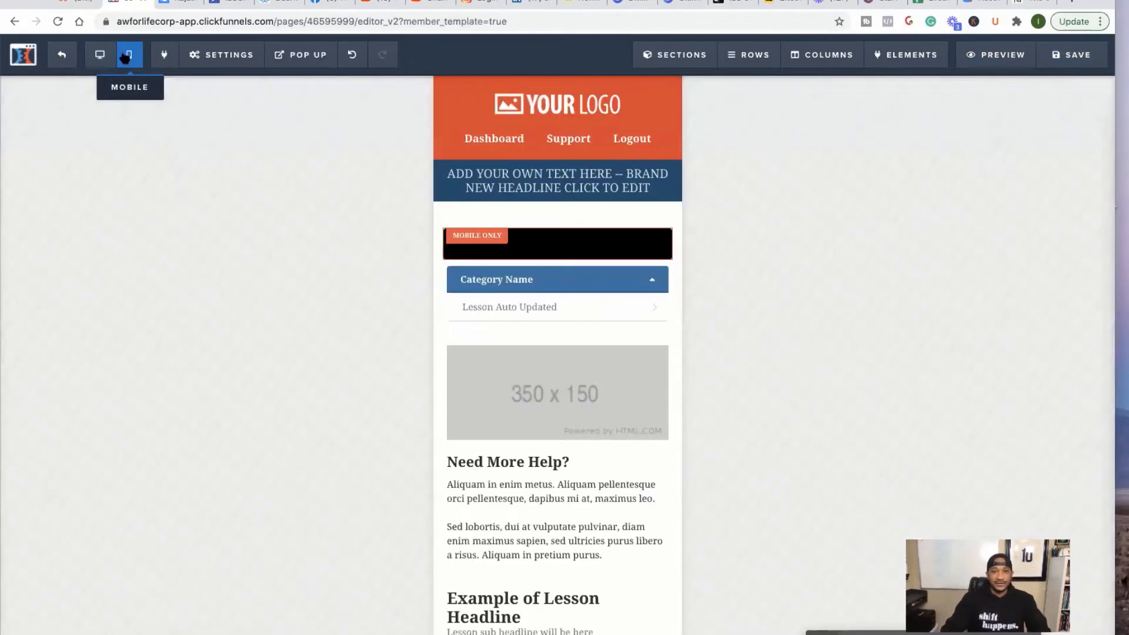
scroll(513, 198, down, 10)
scroll(512, 199, up, 10)
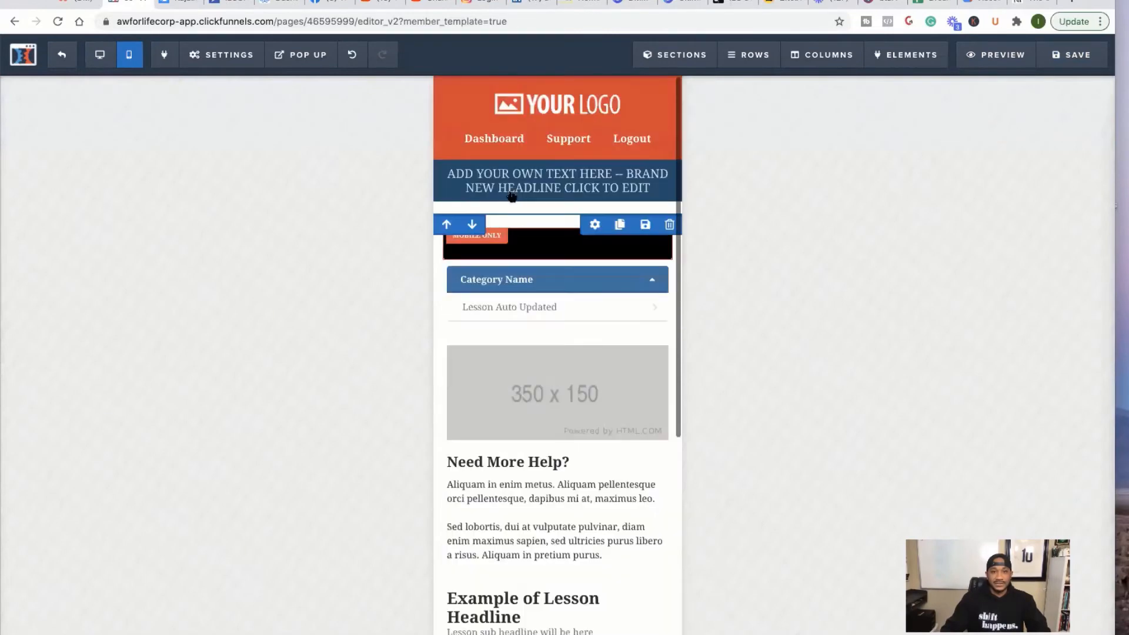
click(102, 56)
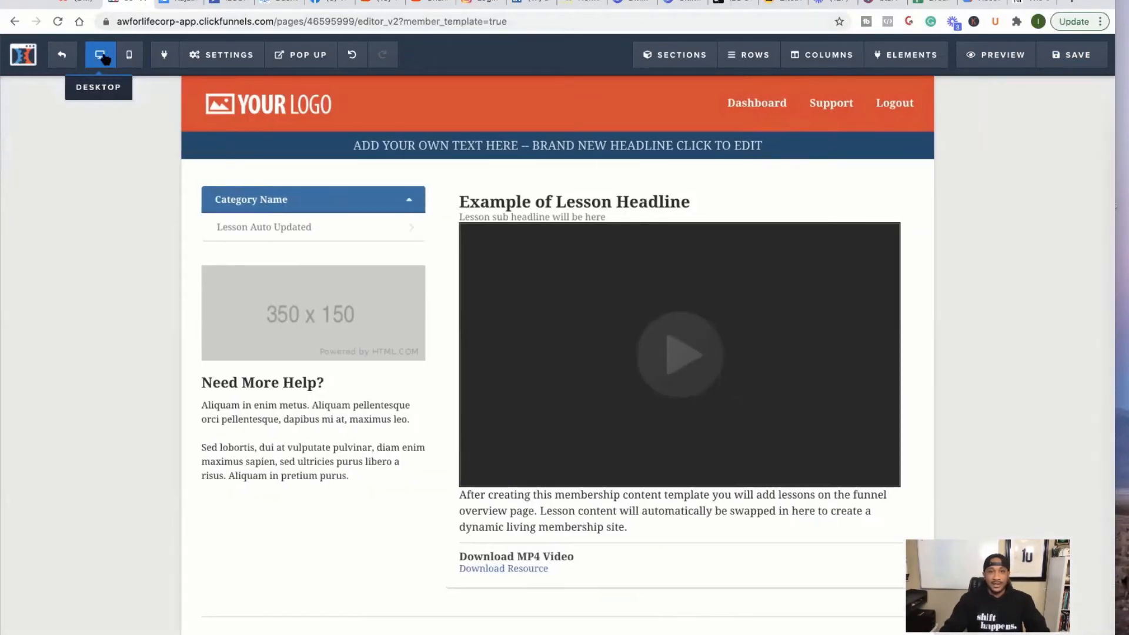
click(59, 56)
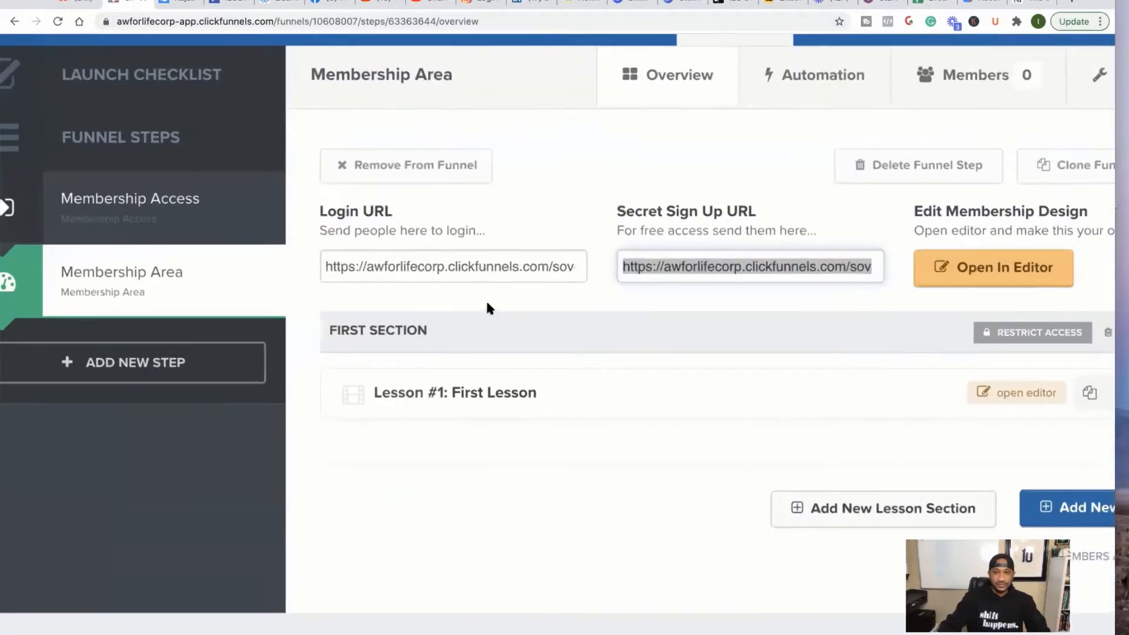
scroll(487, 304, up, 1)
scroll(487, 303, right, 2)
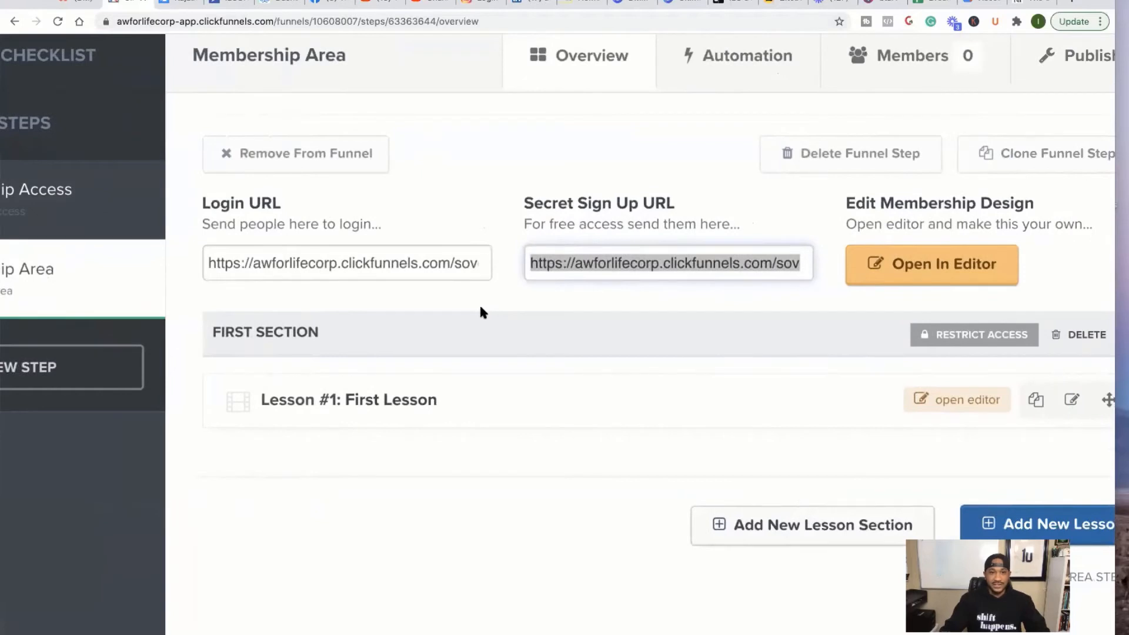
scroll(481, 308, down, 3)
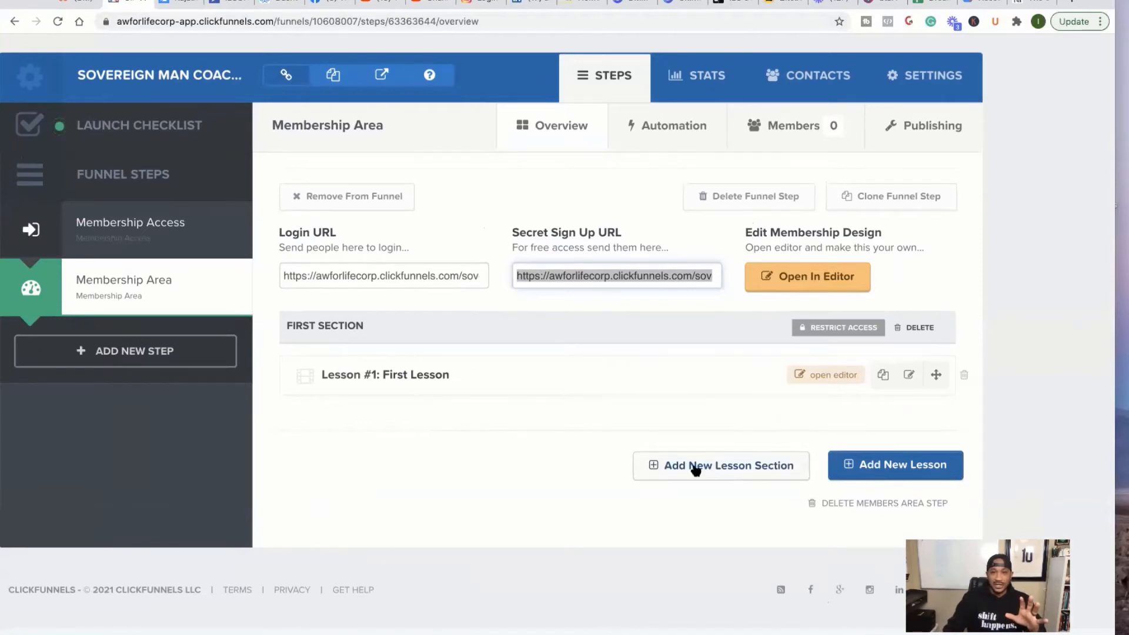
- Start a new lesson section named 'Welcome To The' plus the pasted members area name
click(662, 465)
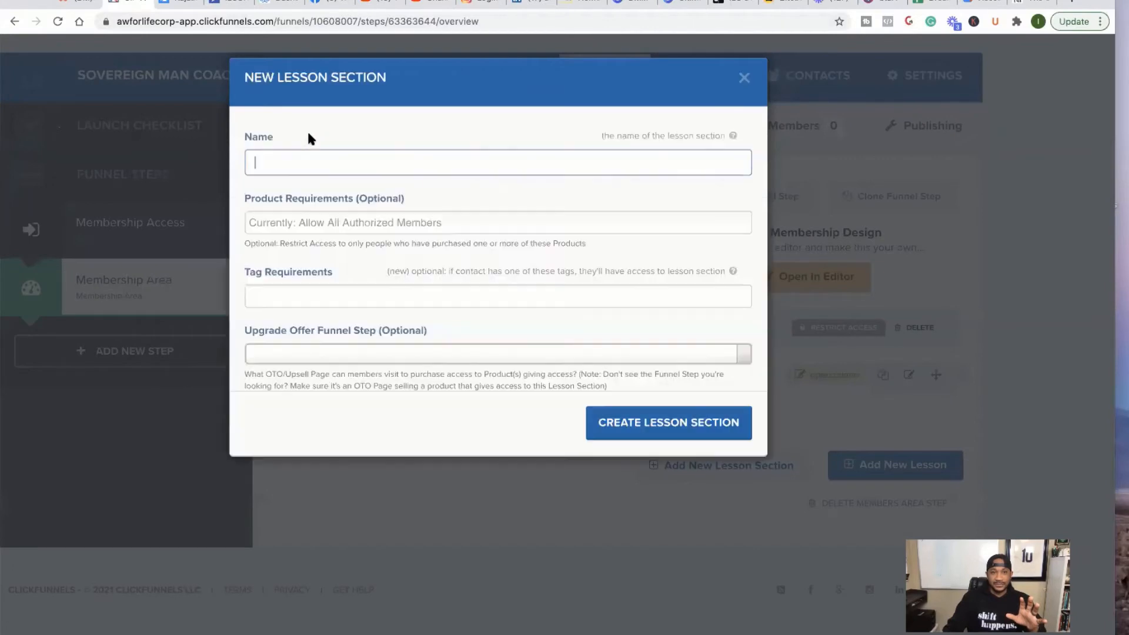
text(We)
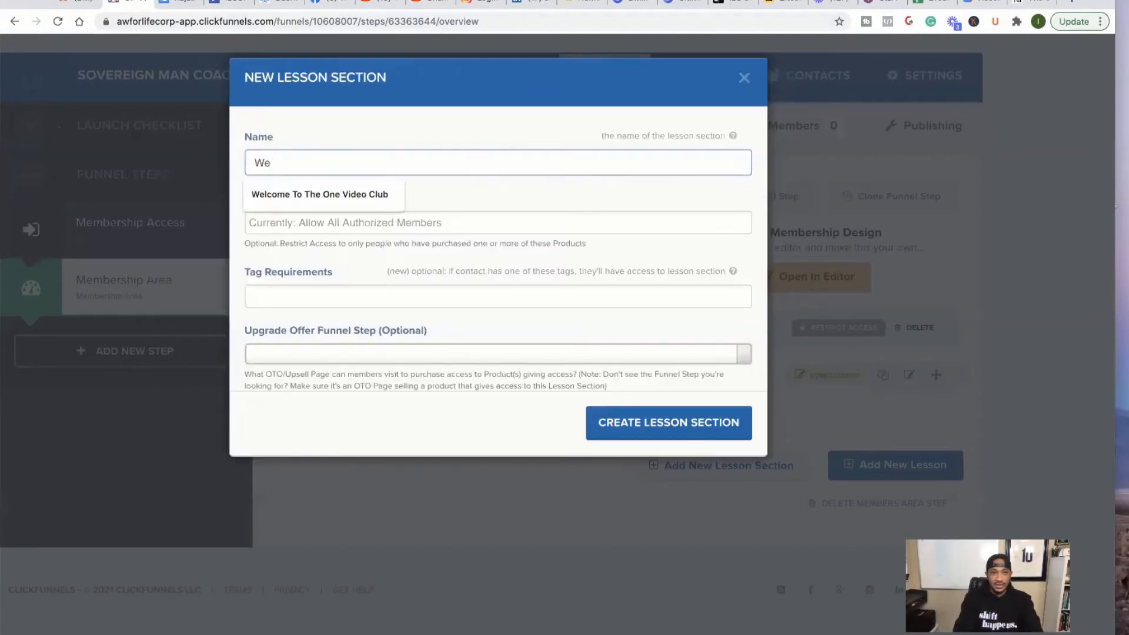
text(lcome To The)
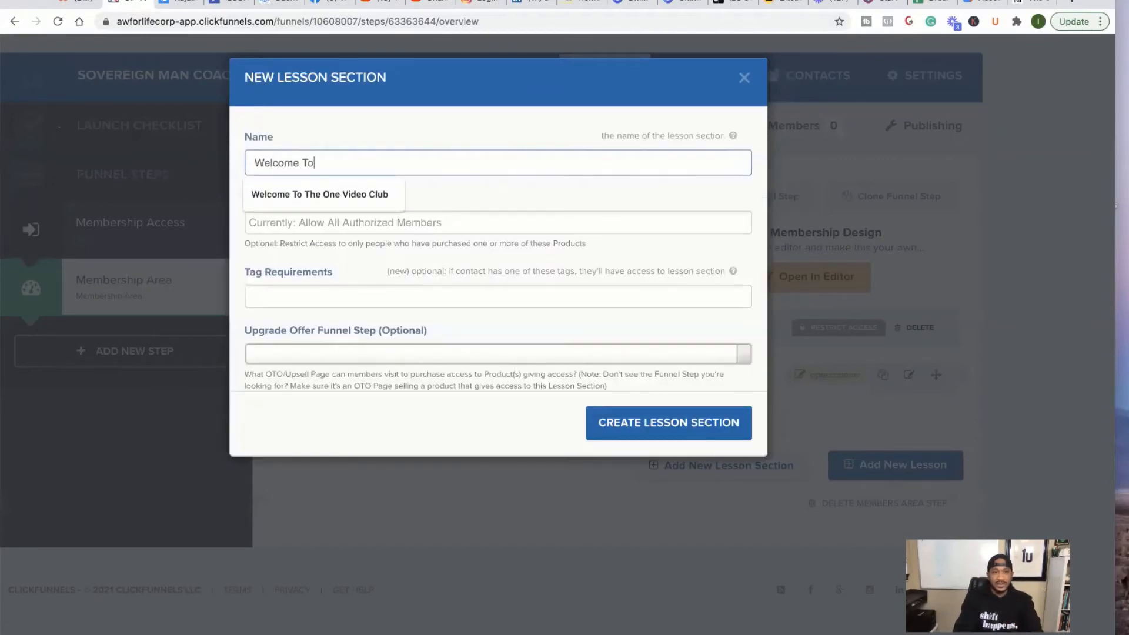
right_click(367, 168)
click(395, 252)
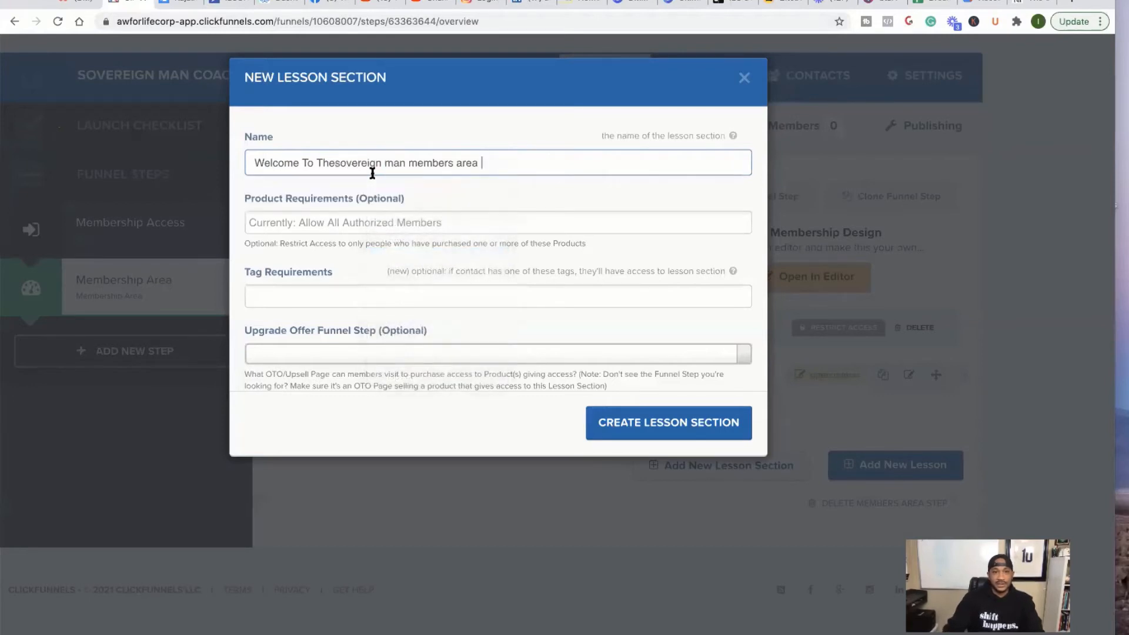
click(334, 163)
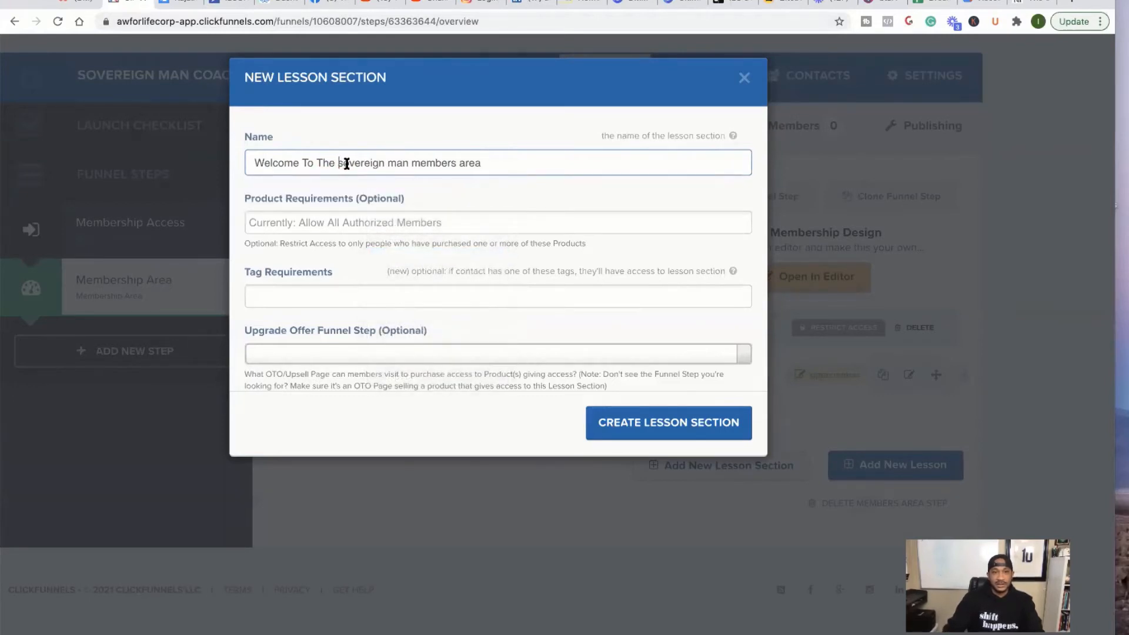
key(Delete)
text(S)
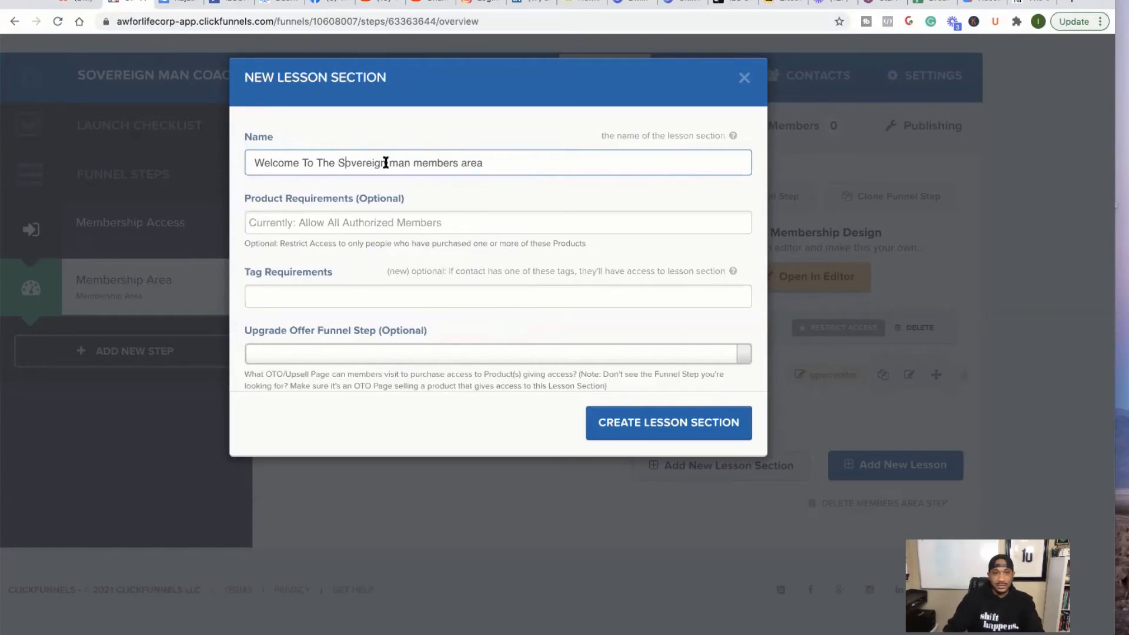
- Edit the section name to read 'Welcome To The Sovereign Man Members Area'
drag(494, 163, 413, 161)
key(BackSpace)
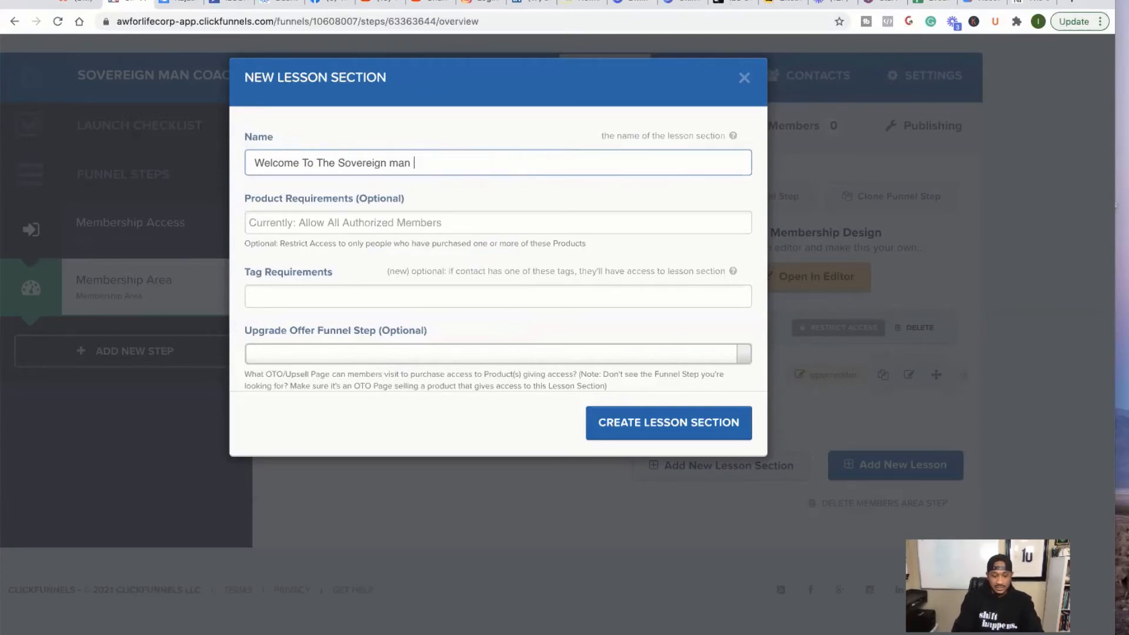
text(Coaching Program)
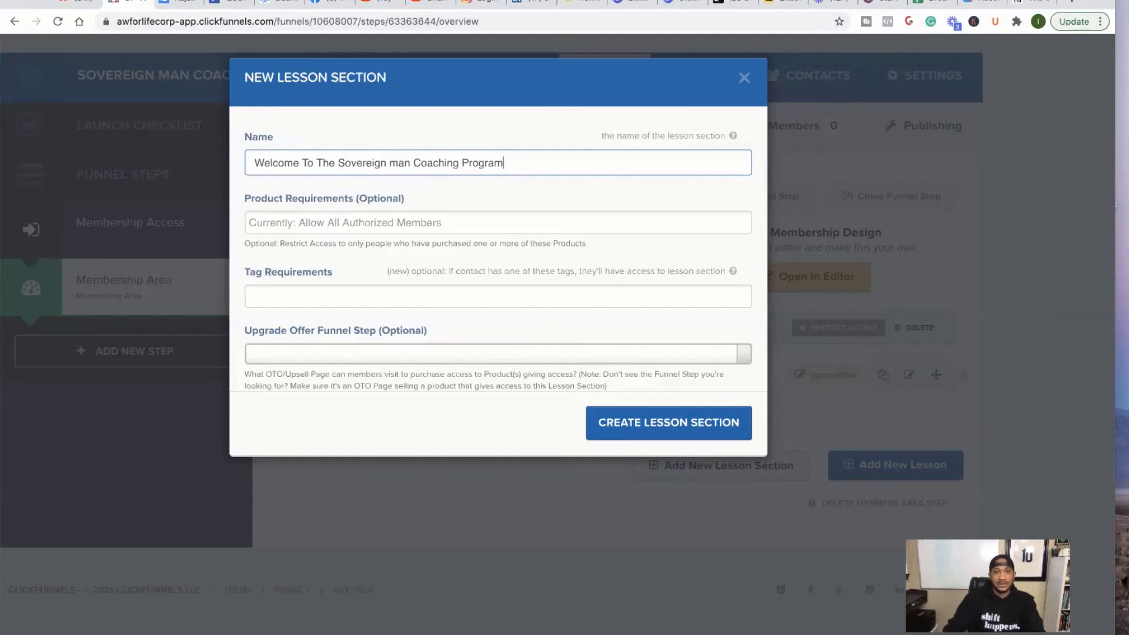
click(397, 163)
key(BackSpace)
text(M)
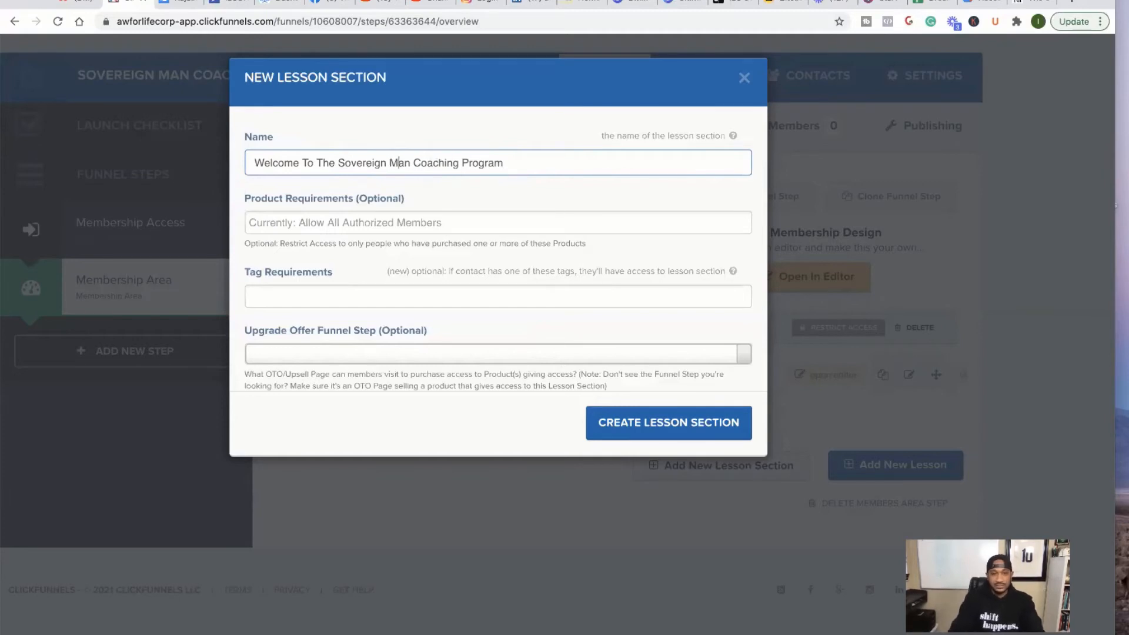
double_click(438, 164)
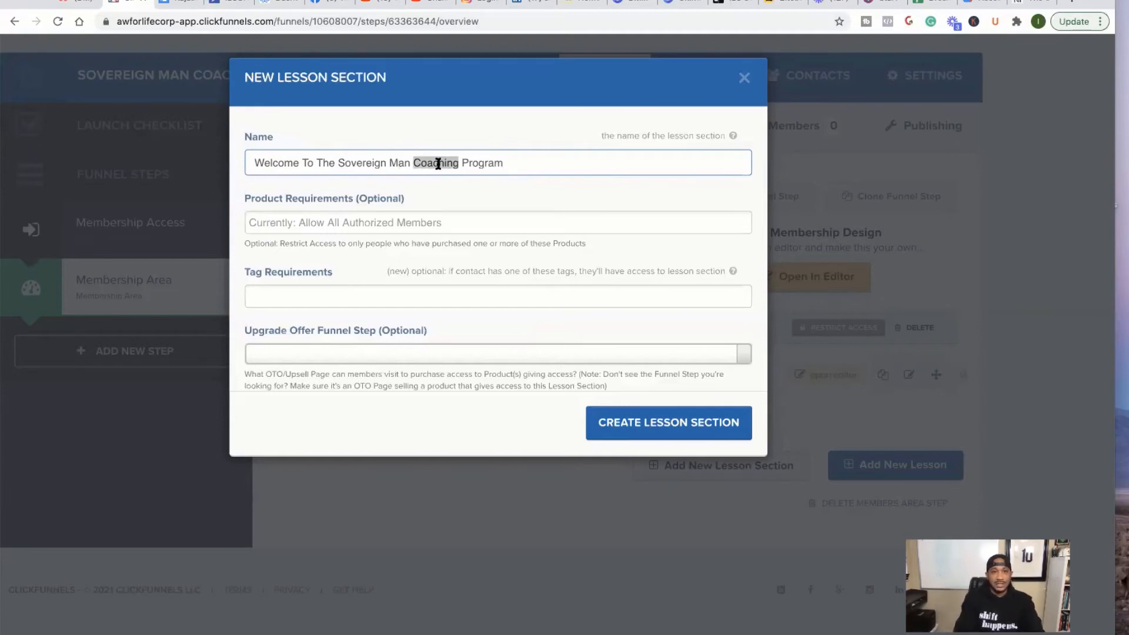
text(Members)
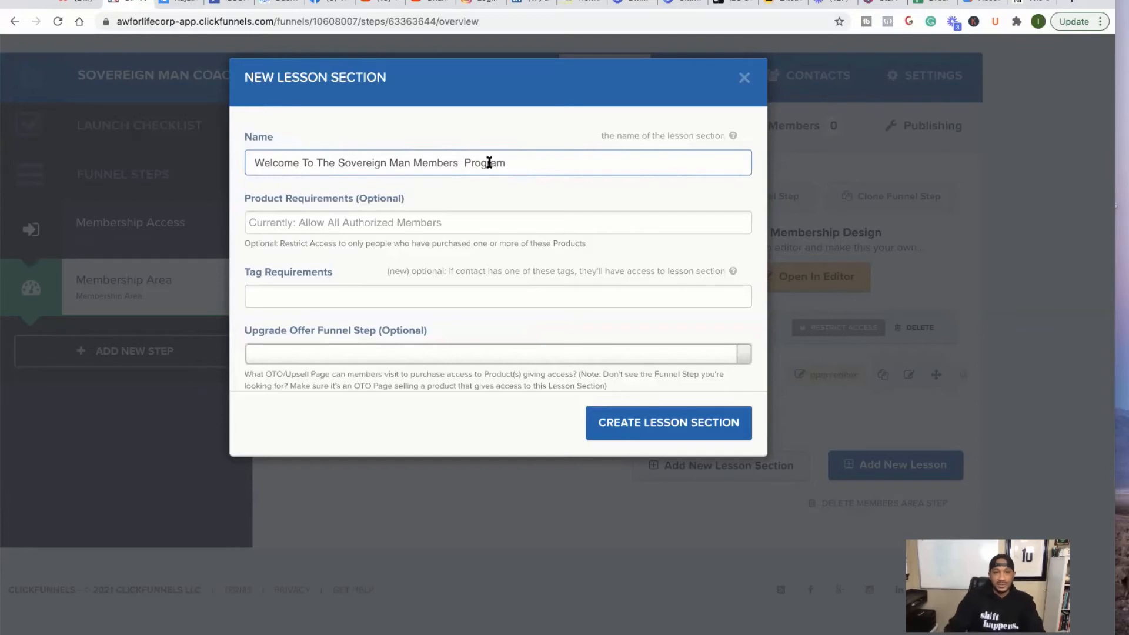
double_click(489, 163)
key(BackSpace)
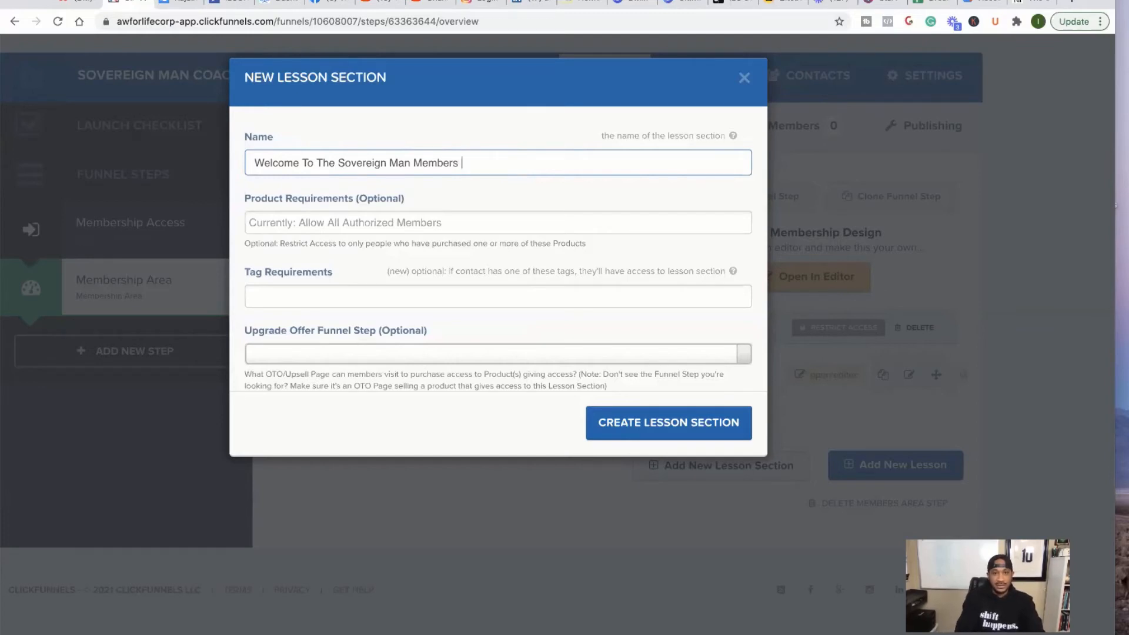
text(Area)
click(439, 223)
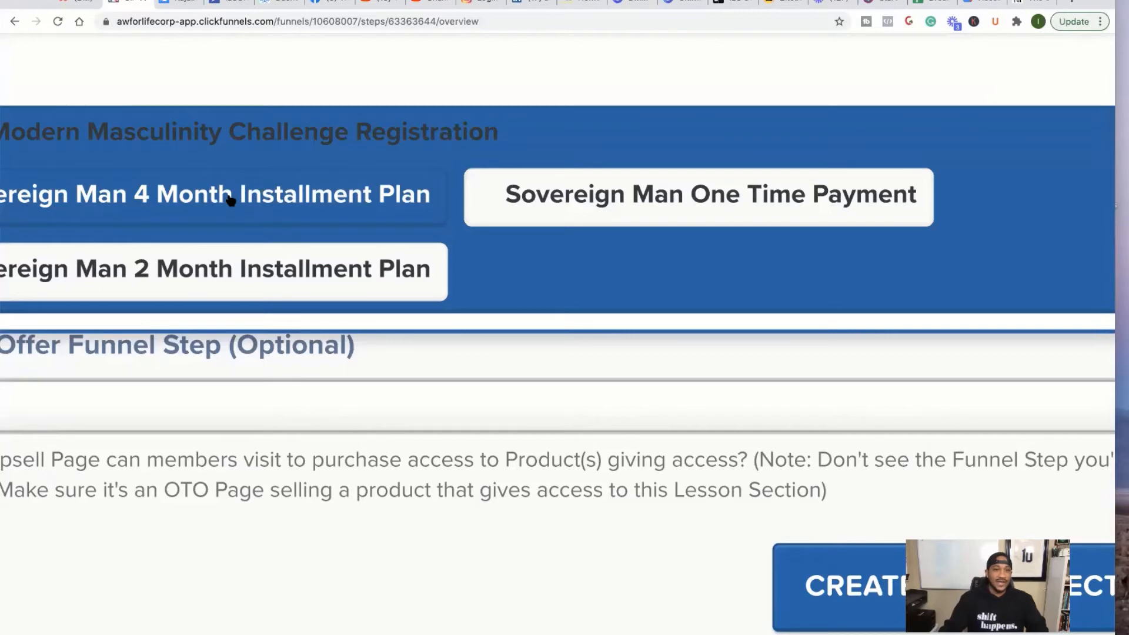
- Remove the Sovereign Man One Time Payment requirement and create the section with no product requirement
click(286, 511)
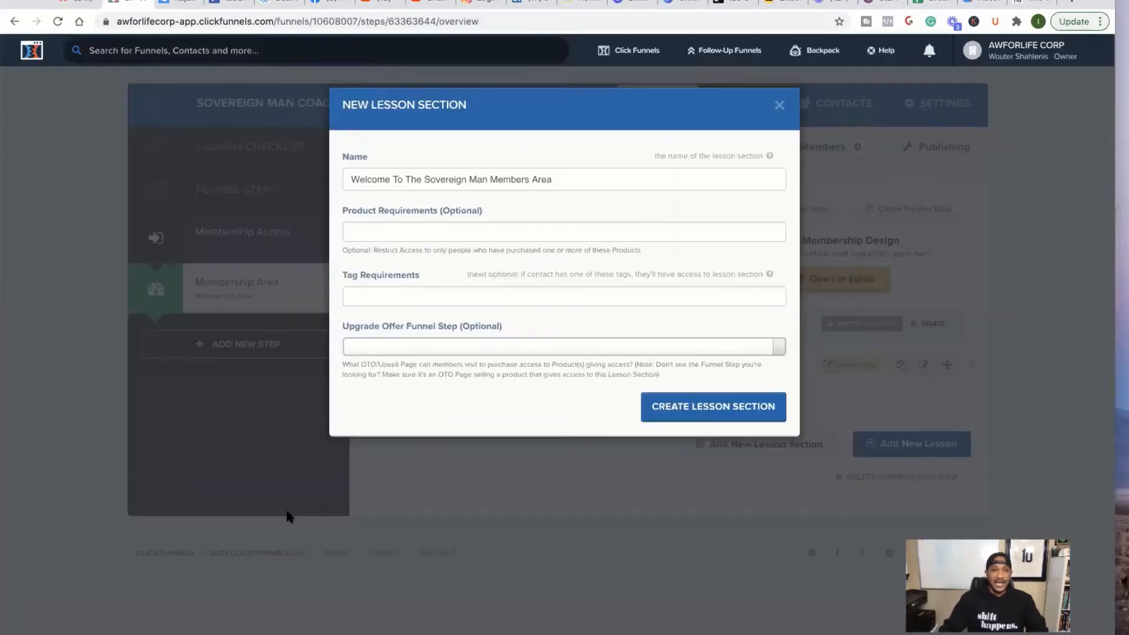
click(426, 235)
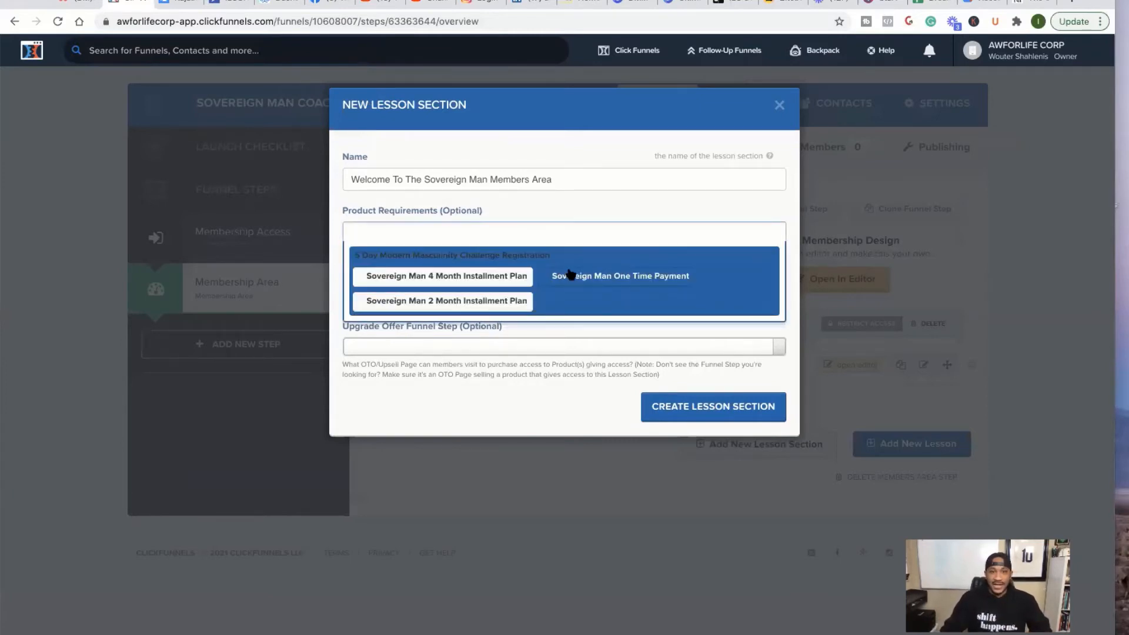
click(586, 276)
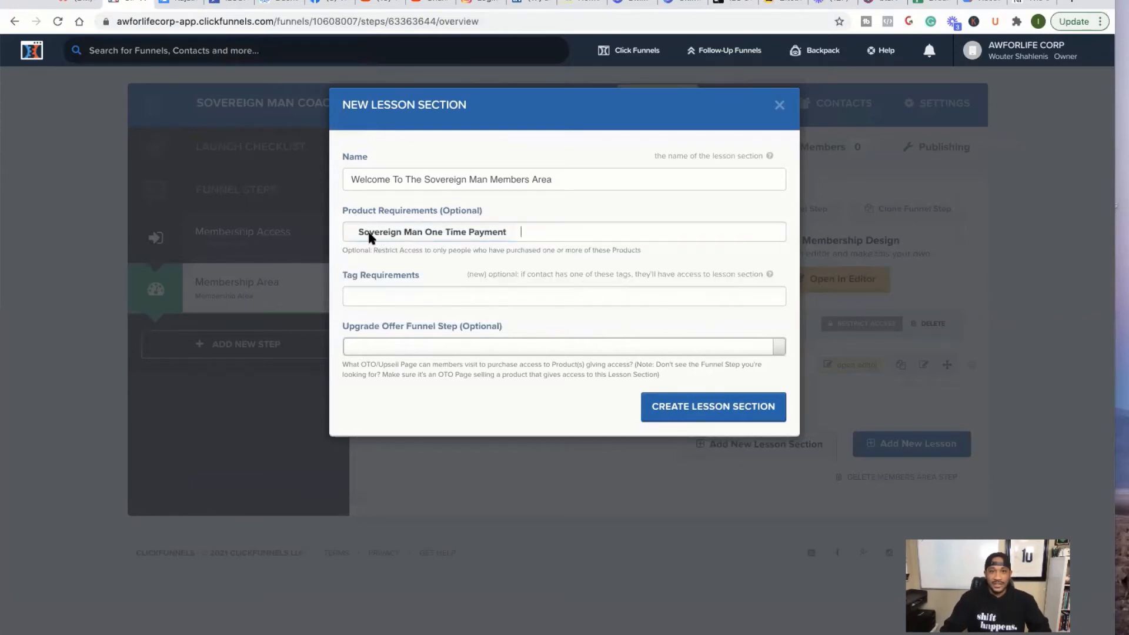
click(534, 232)
key(BackSpace)
key(BackSpace)
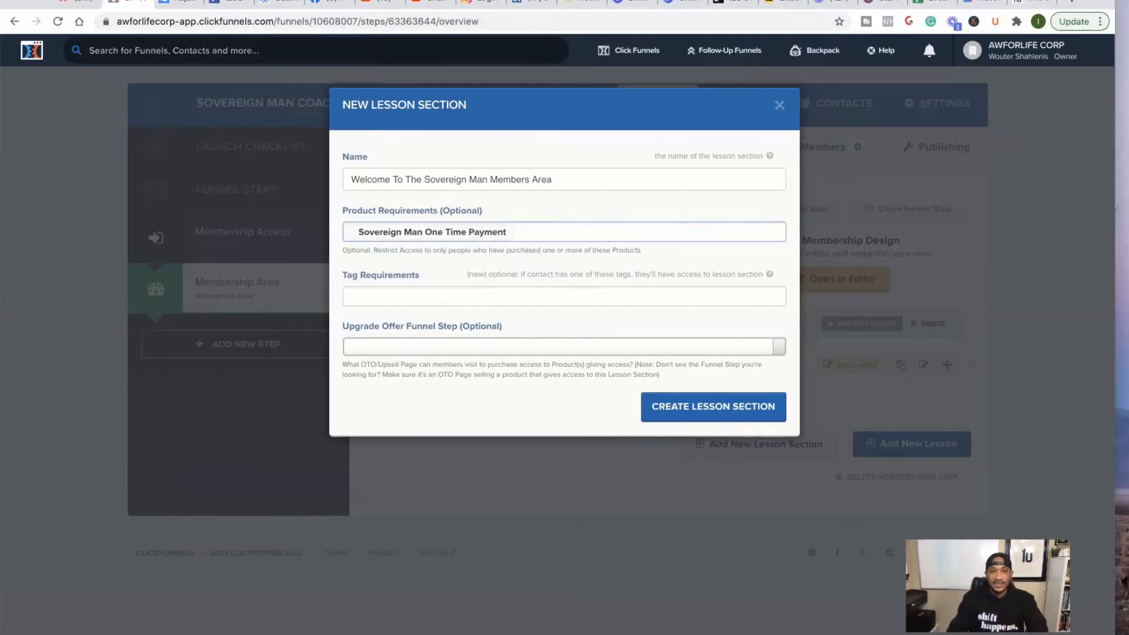
click(877, 220)
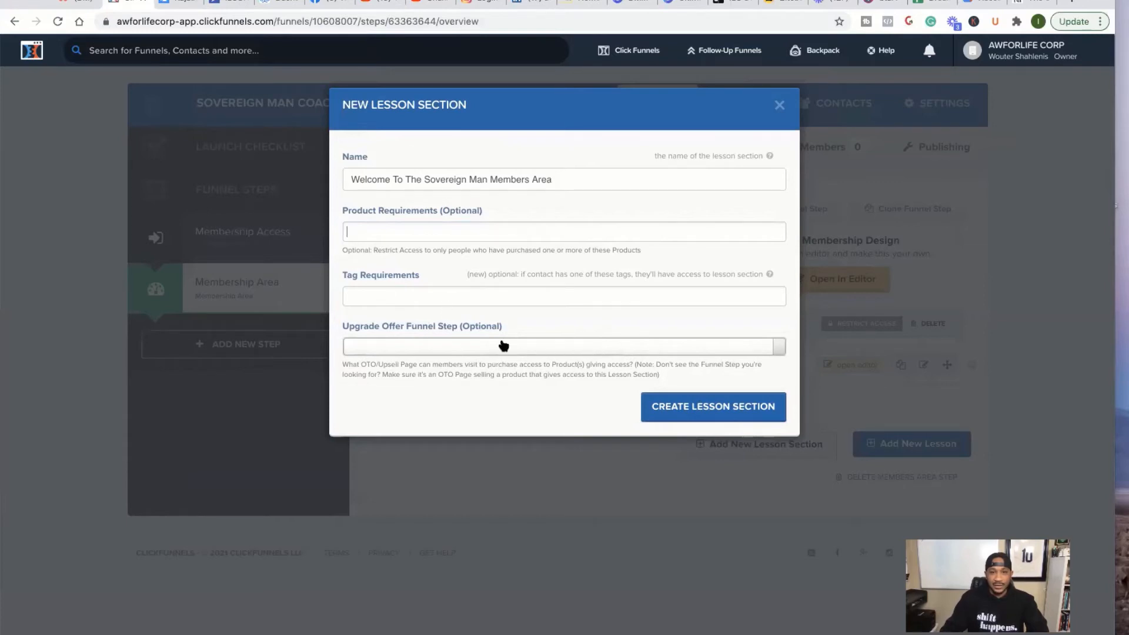
click(709, 407)
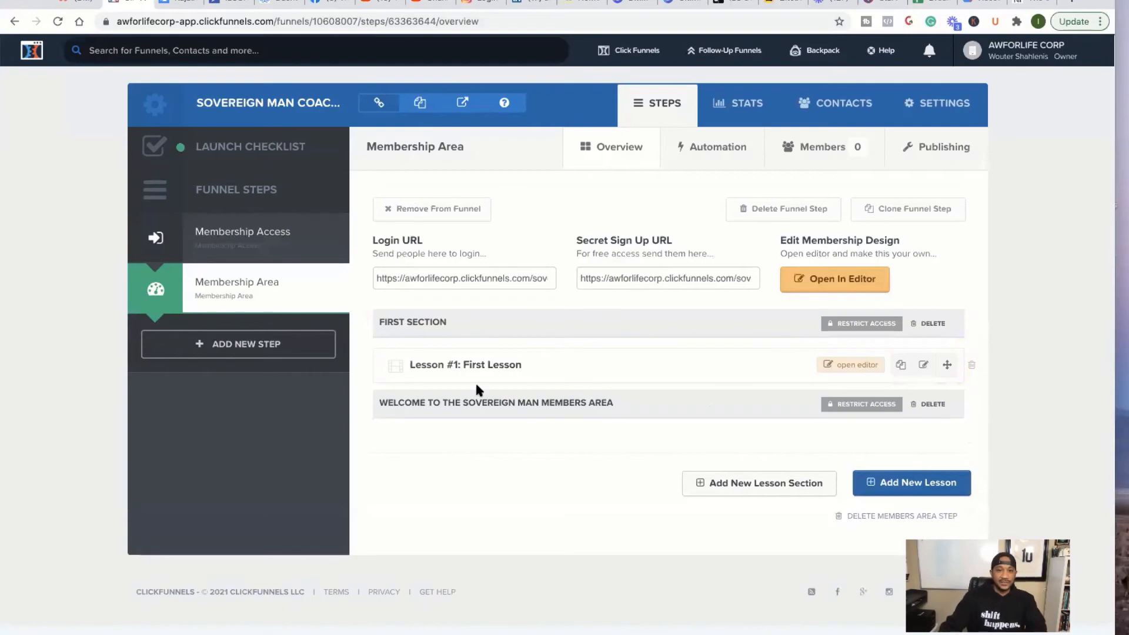
- Drag the Welcome To The Sovereign Man Members Area section above First Section
scroll(475, 380, up, 5)
scroll(477, 389, down, 5)
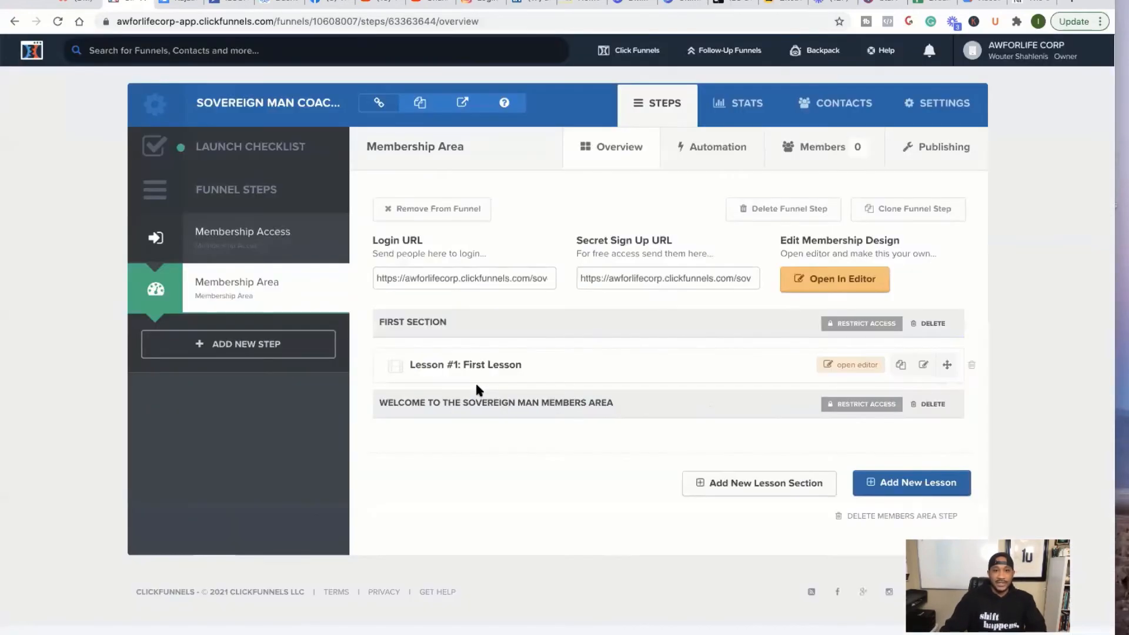
drag(490, 412, 482, 327)
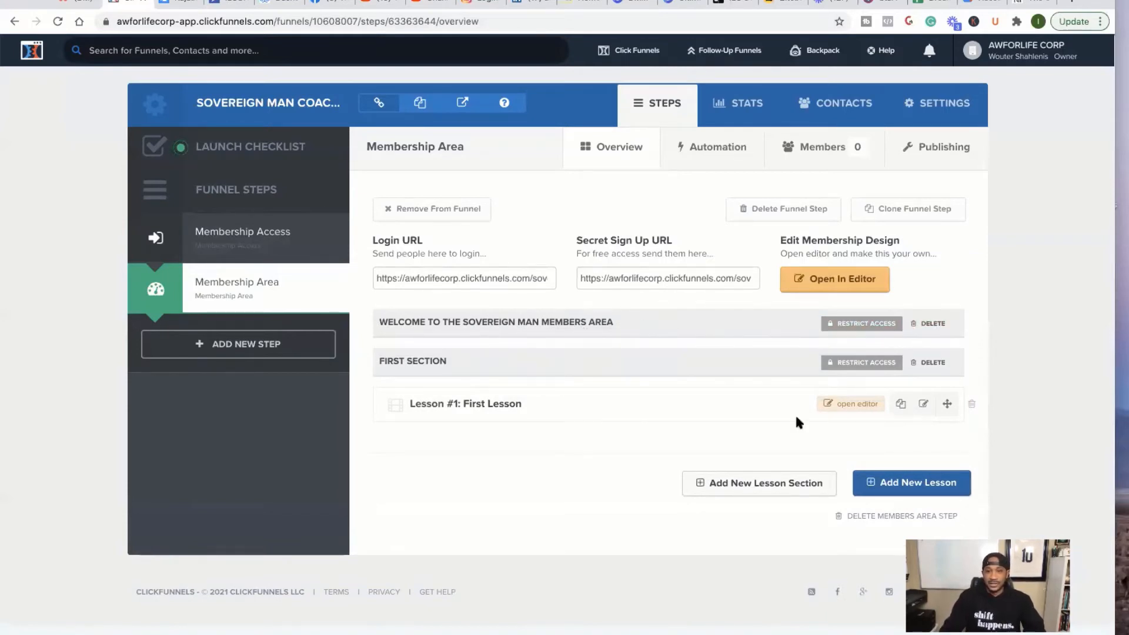
click(903, 484)
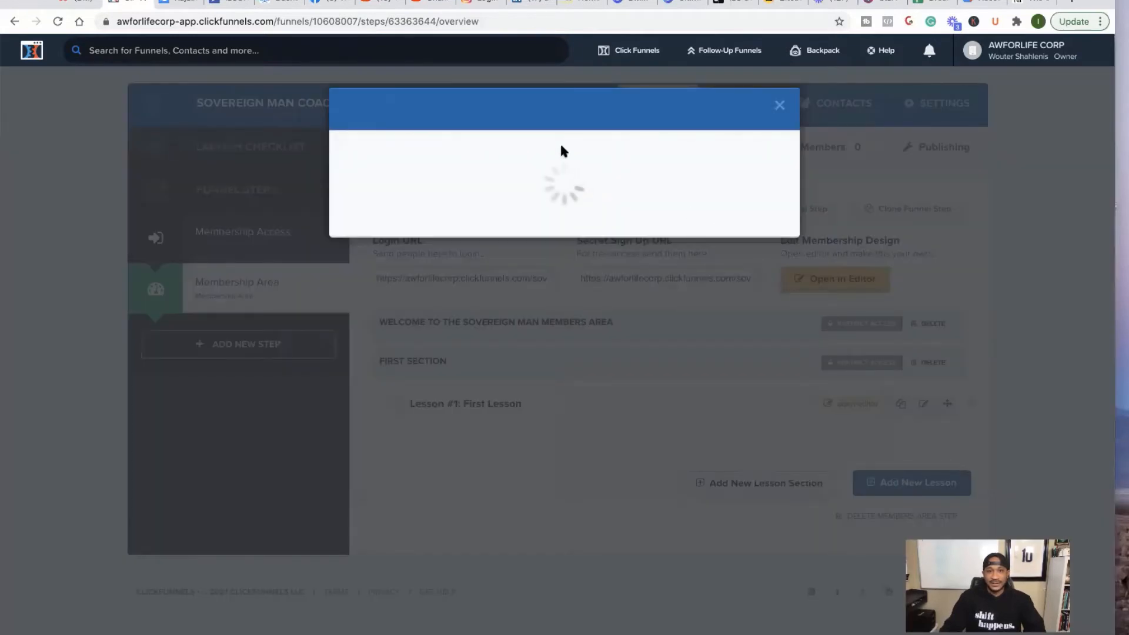
- Assign the new lesson to the Welcome section and name it 'How To Use This Program'
click(465, 180)
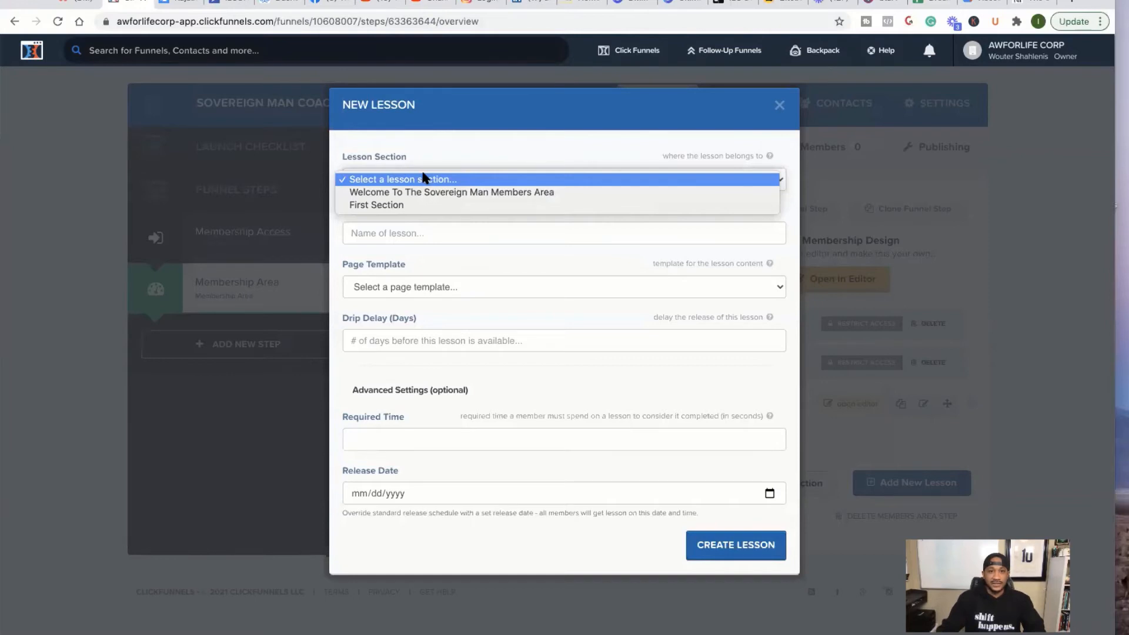
click(464, 136)
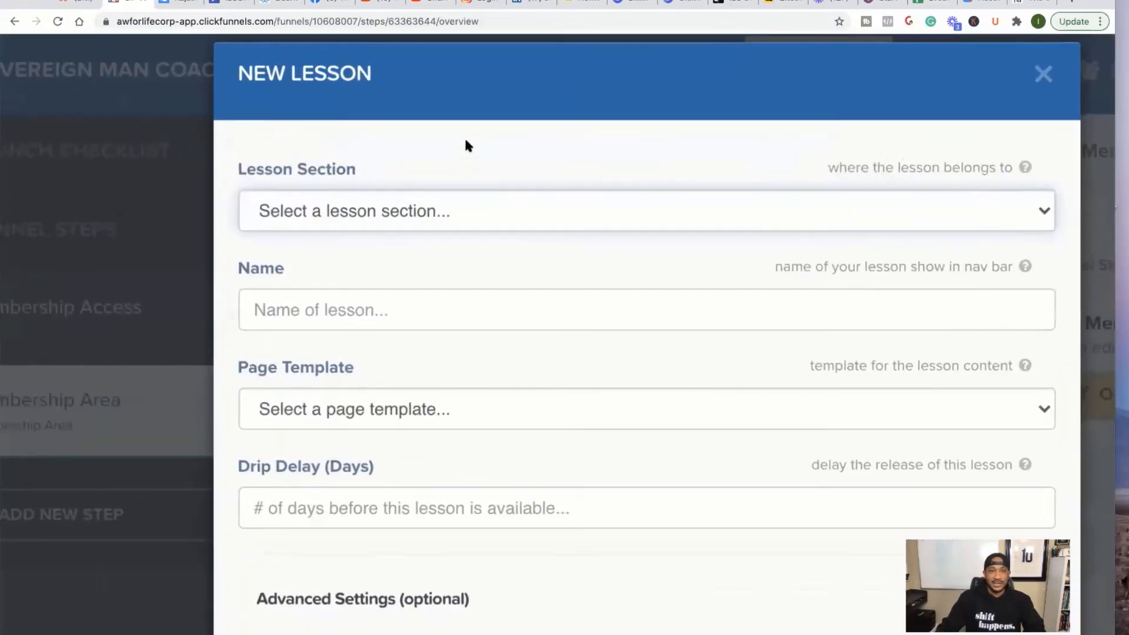
click(655, 213)
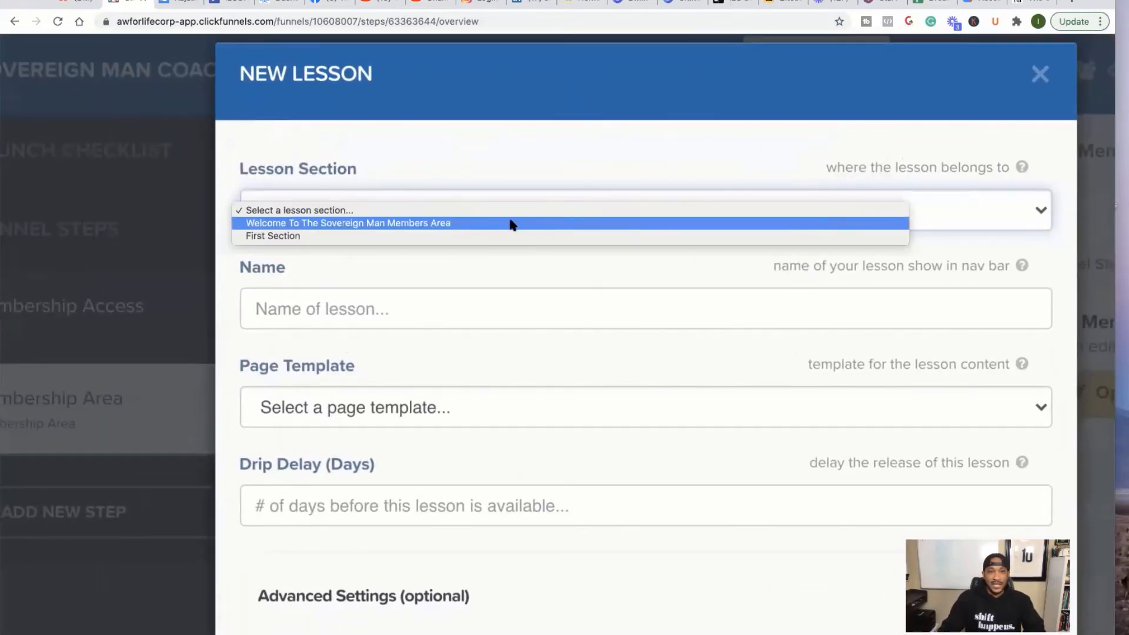
click(435, 223)
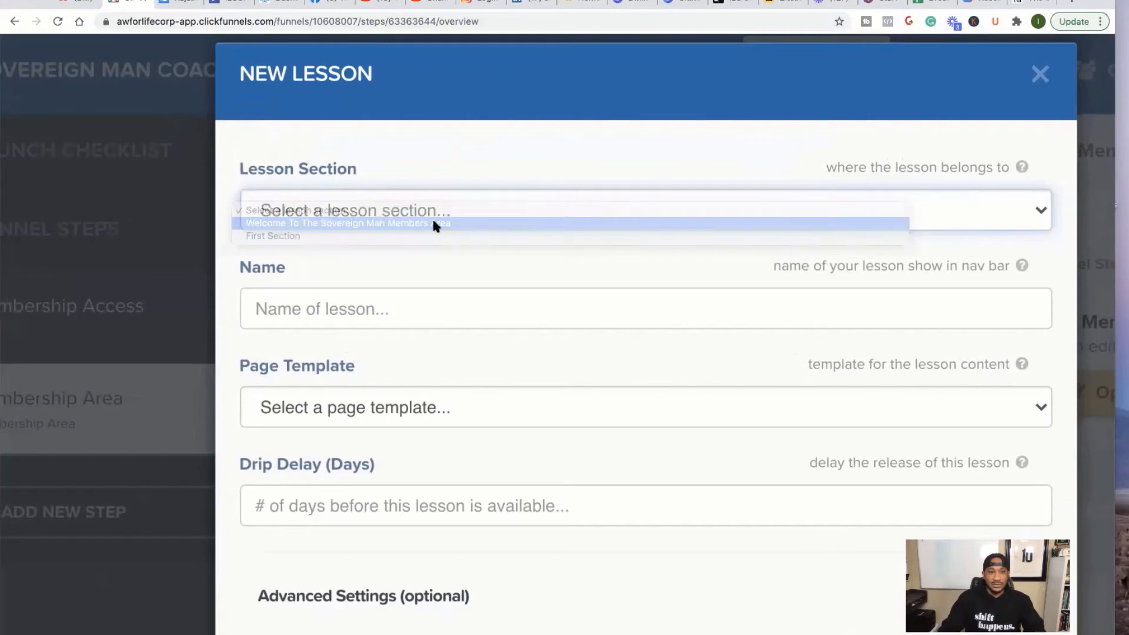
click(424, 314)
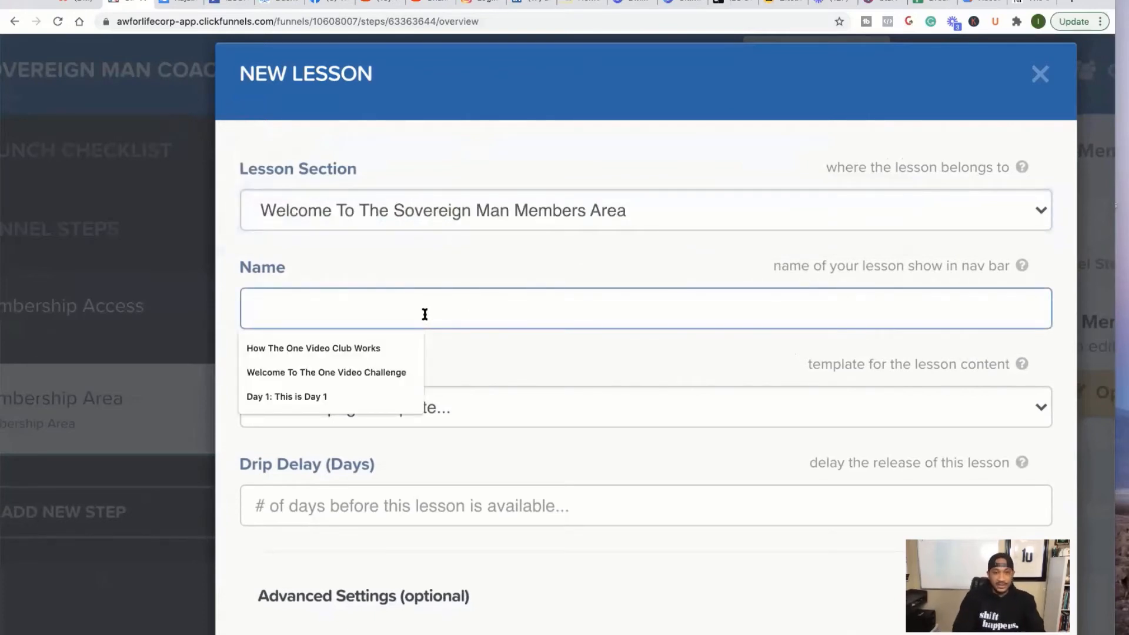
text(How To Use Thi)
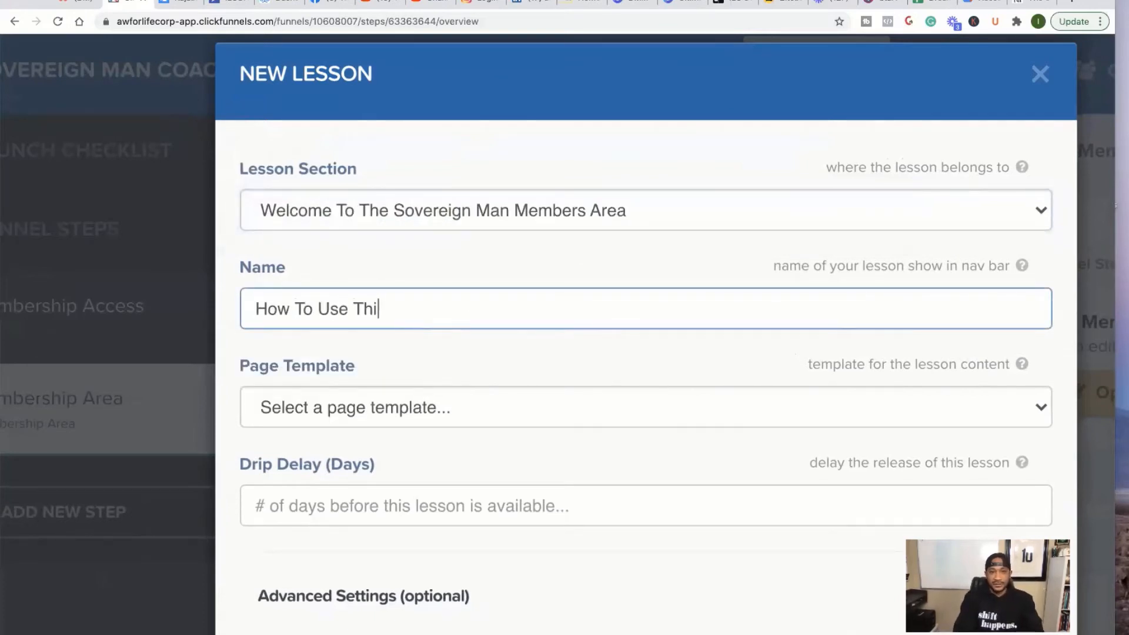
text(s Pgo)
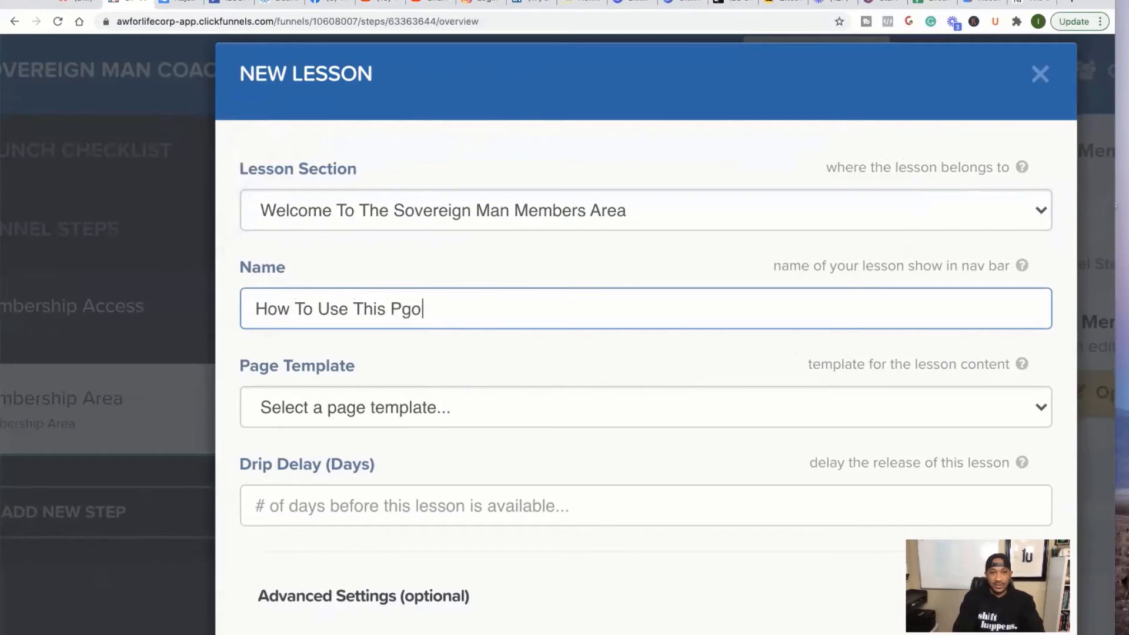
key(BackSpace)
key(BackSpace)
text(rogram)
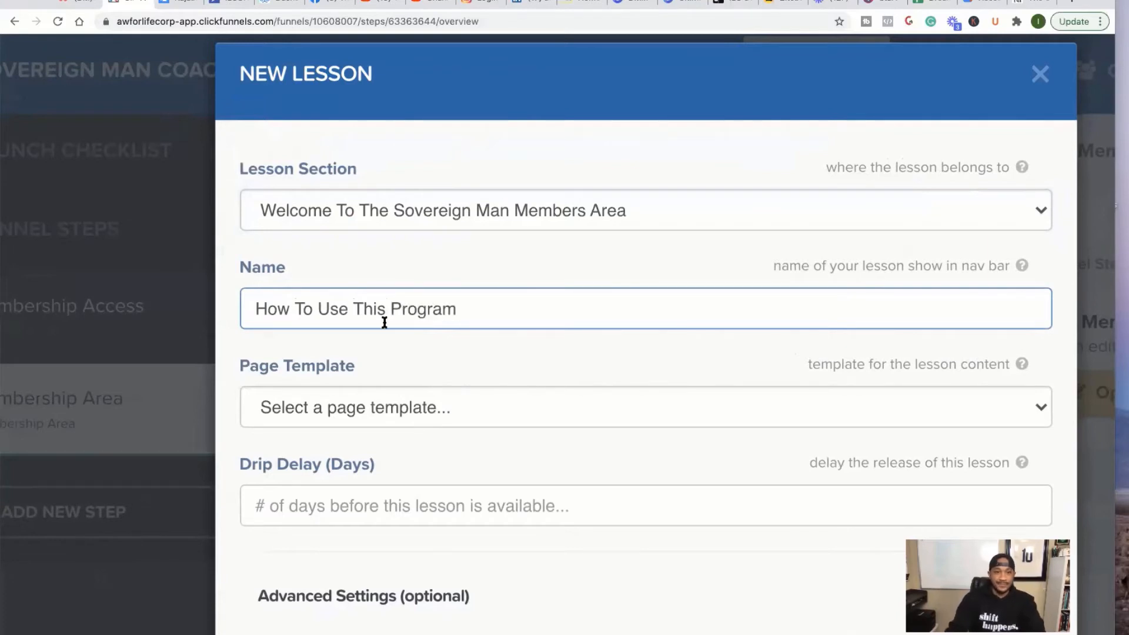
- Choose the Video Lesson page template and create the lesson
key(Tab)
scroll(418, 346, down, 1)
click(415, 377)
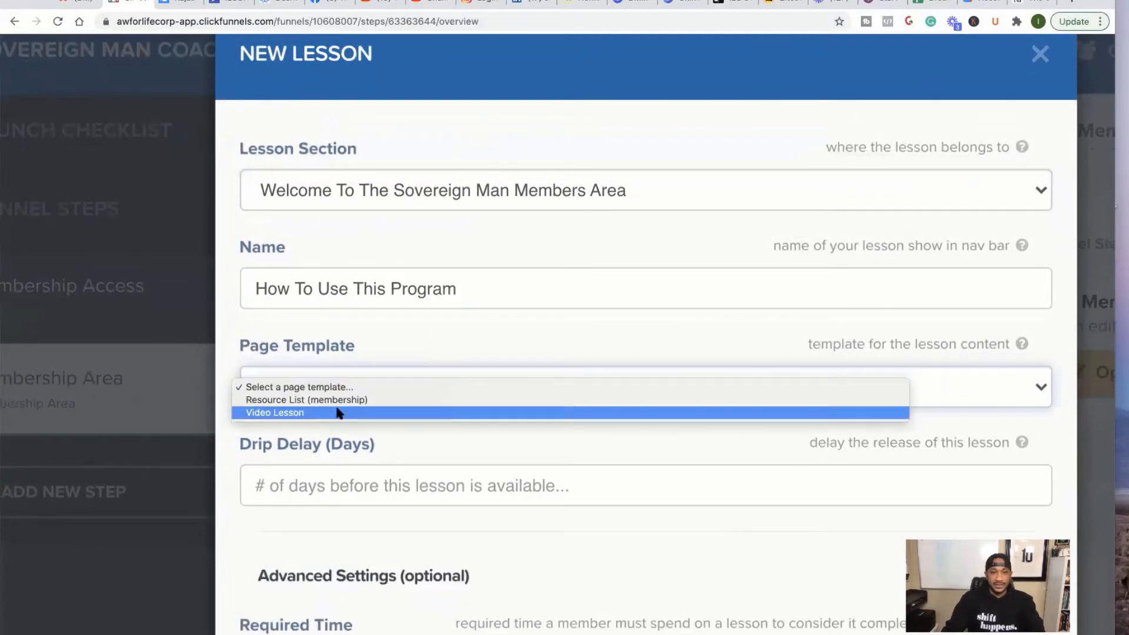
click(373, 412)
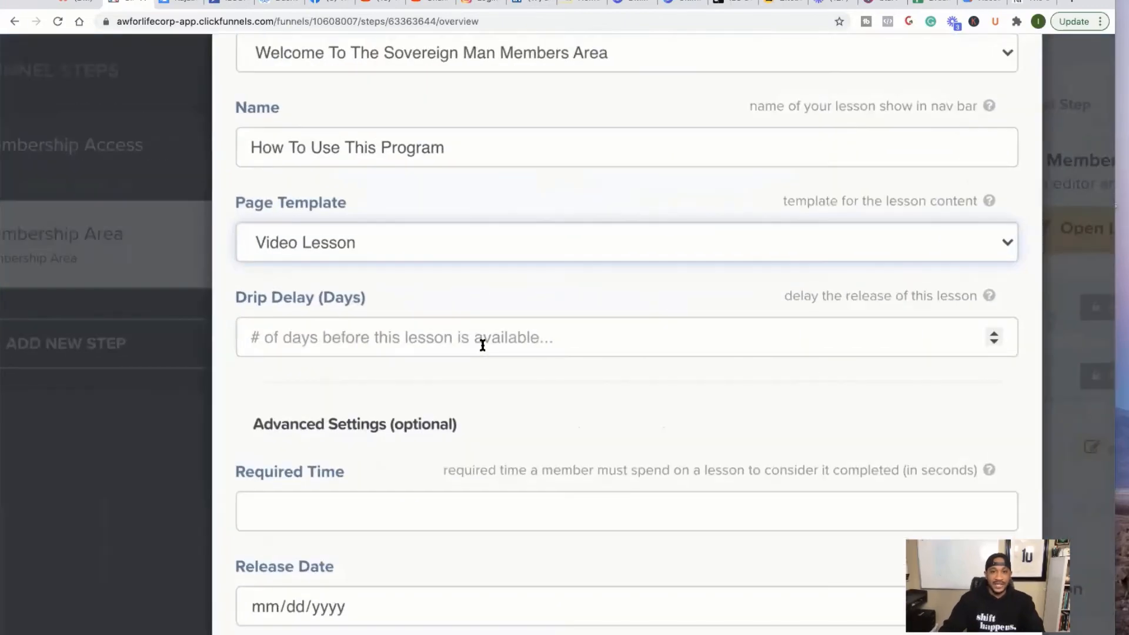
scroll(297, 519, down, 1)
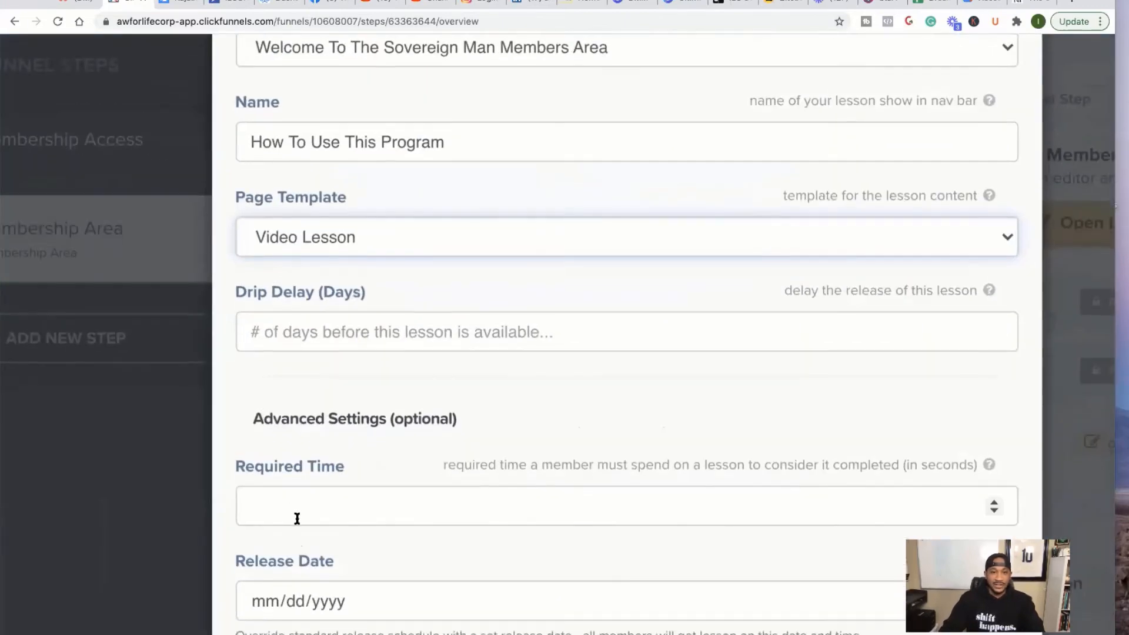
scroll(296, 522, down, 5)
click(683, 617)
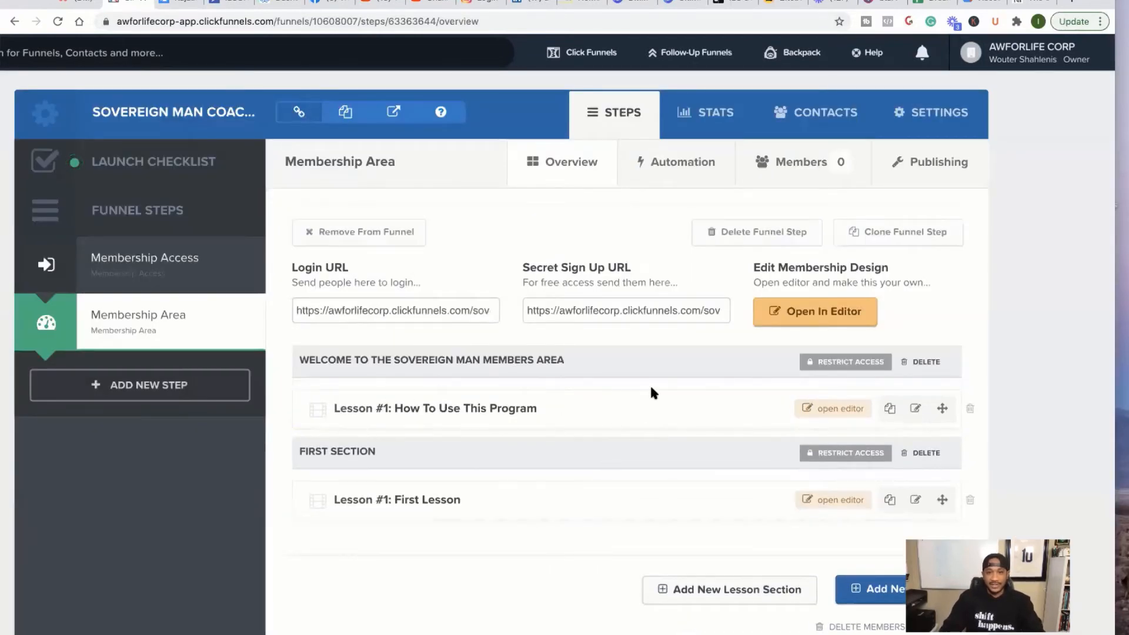
- Change the lesson page headline from 'Intro To Awesome Page' to 'How To Use This Course'
click(821, 409)
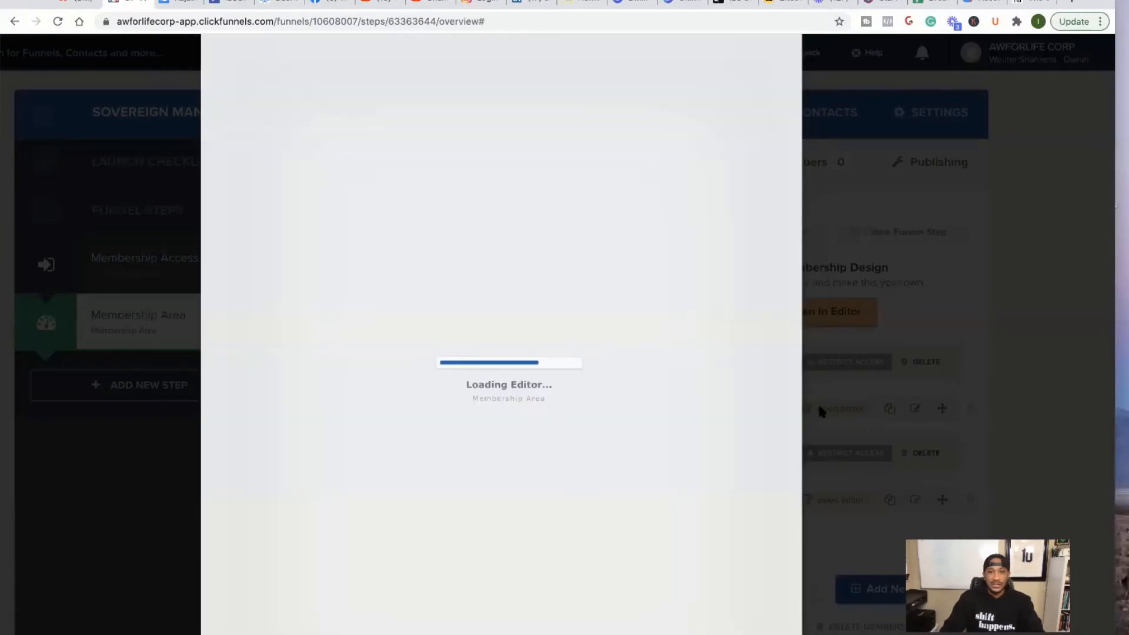
scroll(618, 306, down, 3)
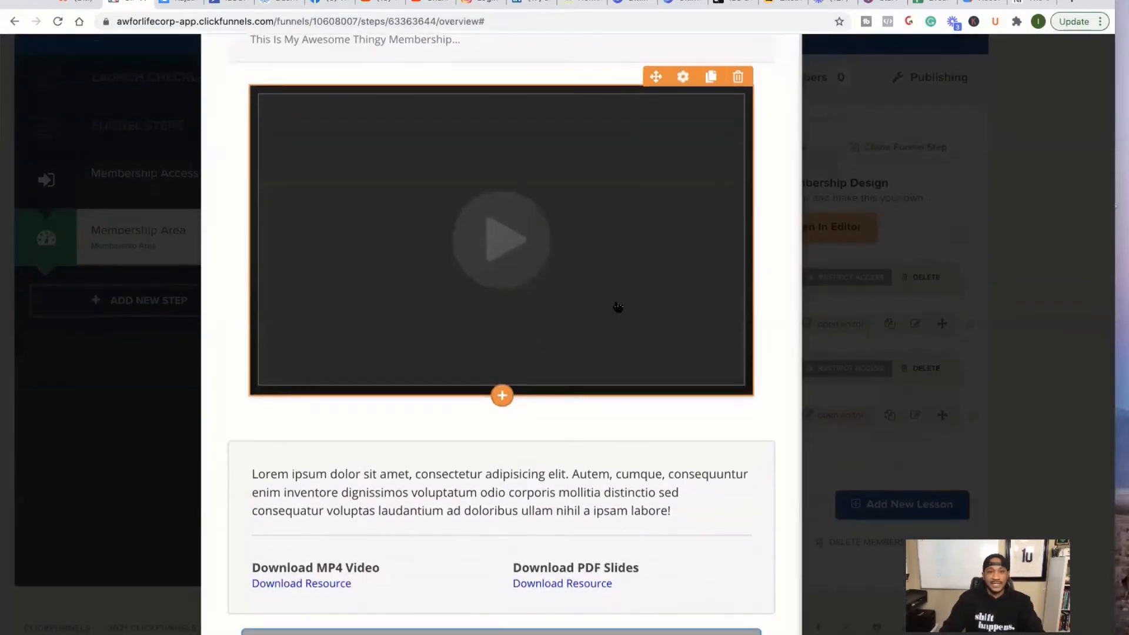
scroll(617, 307, up, 3)
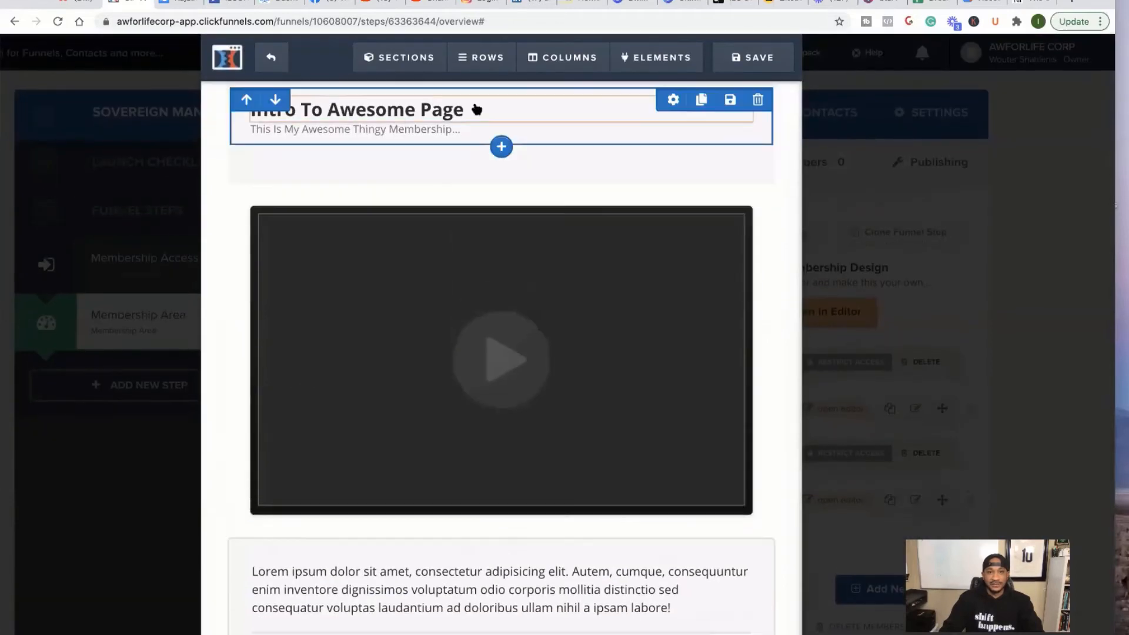
click(474, 111)
drag(474, 111, 315, 105)
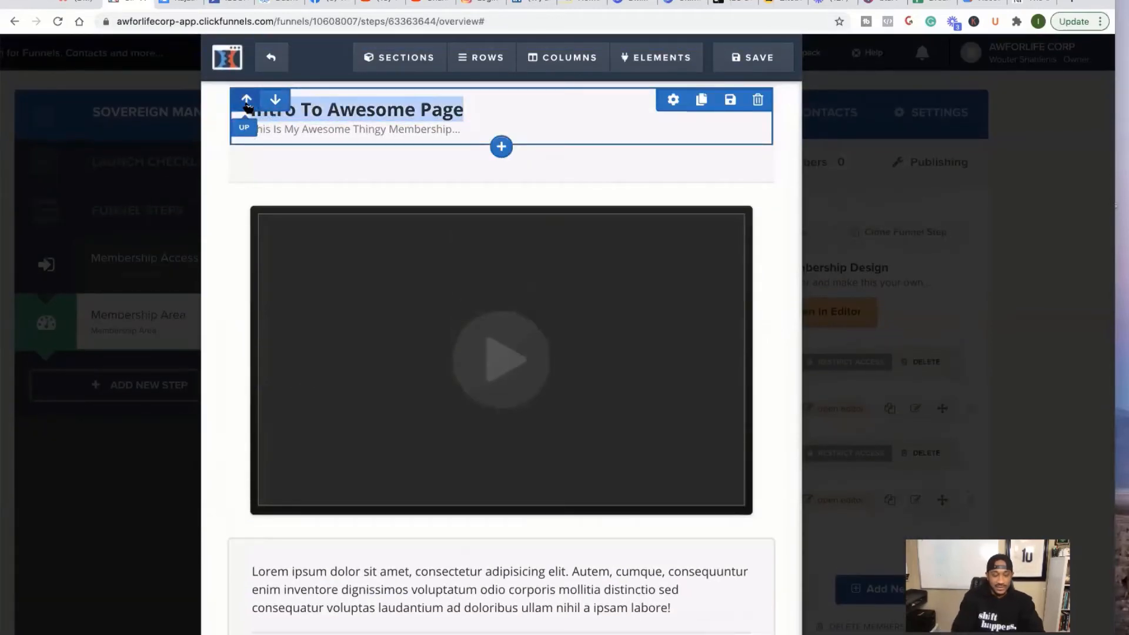
scroll(247, 108, down, 1)
click(306, 105)
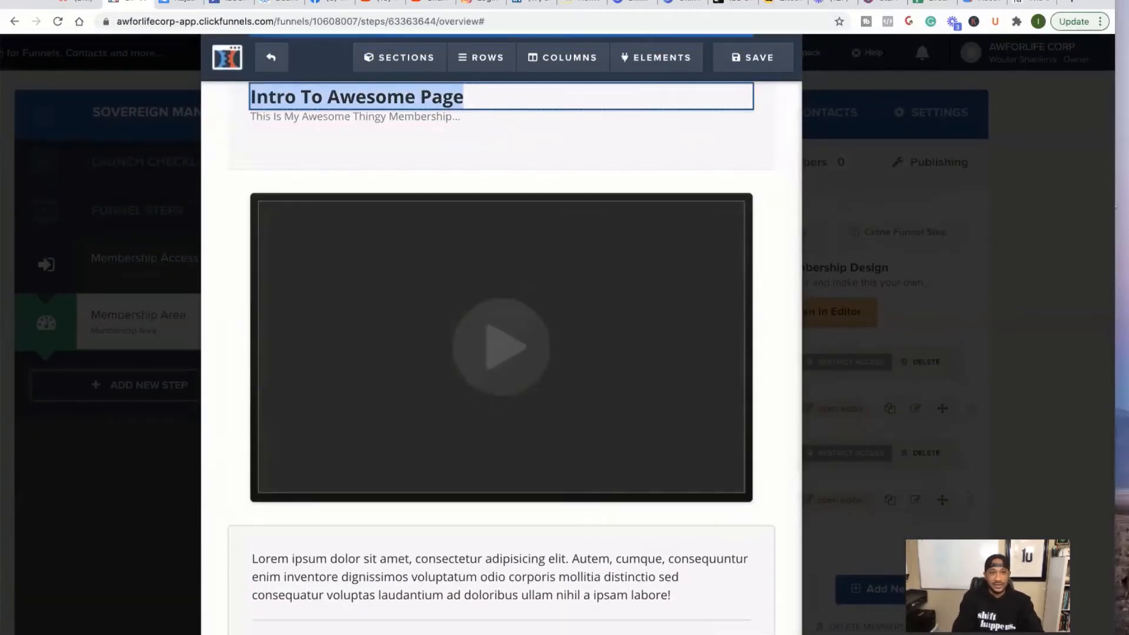
text(How To Use This )
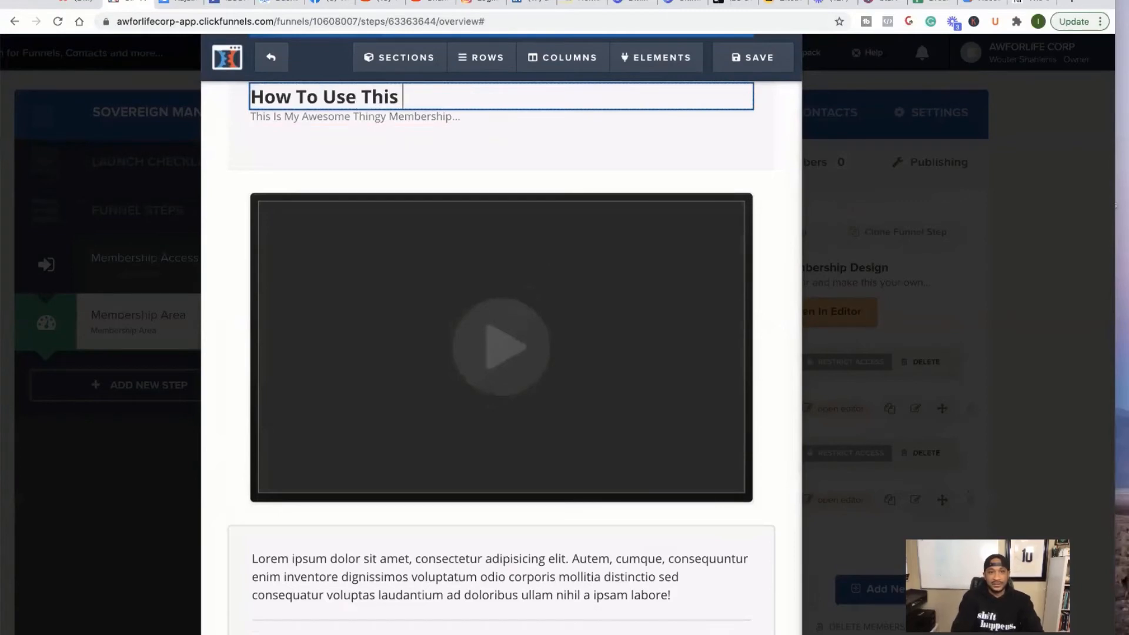
text(Course)
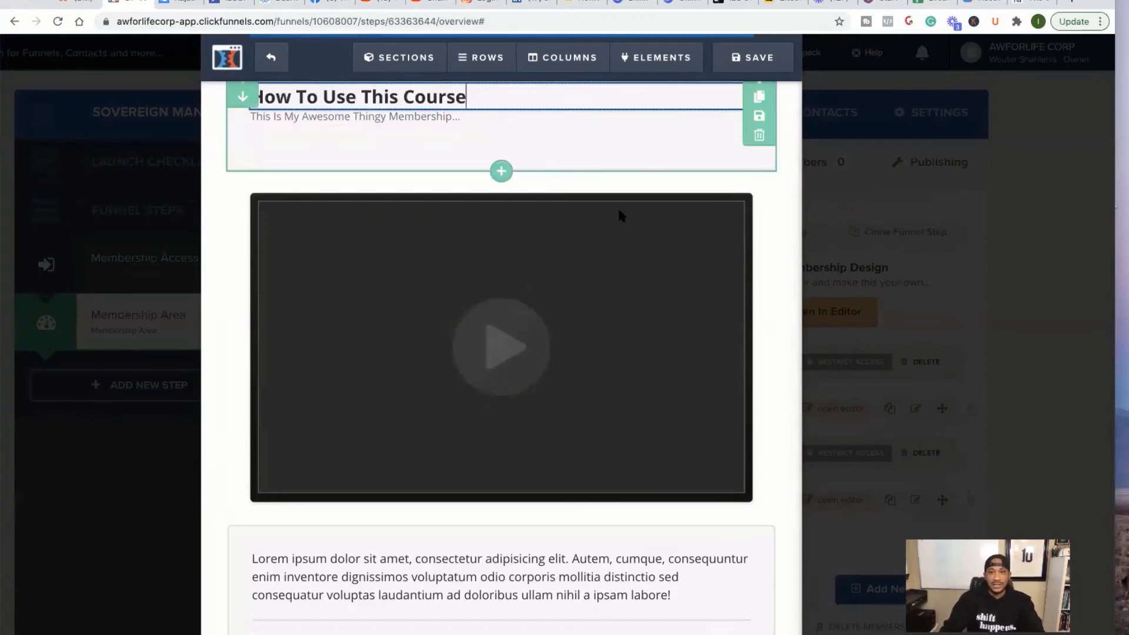
scroll(676, 277, up, 1)
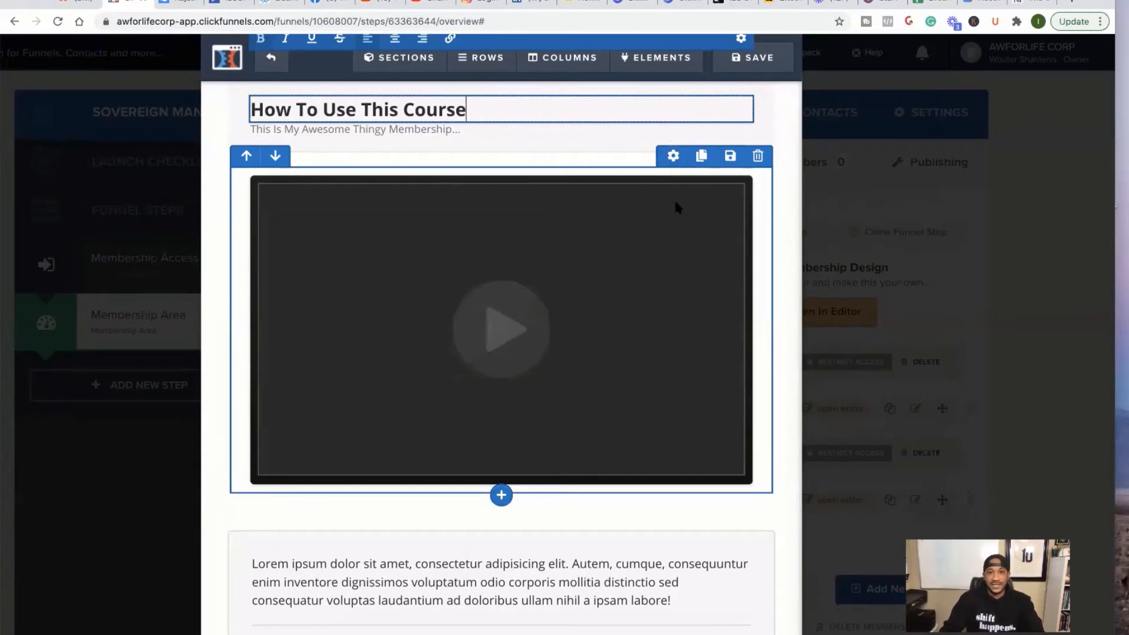
- Look through the video row's basic and advanced settings without changing anything
click(673, 157)
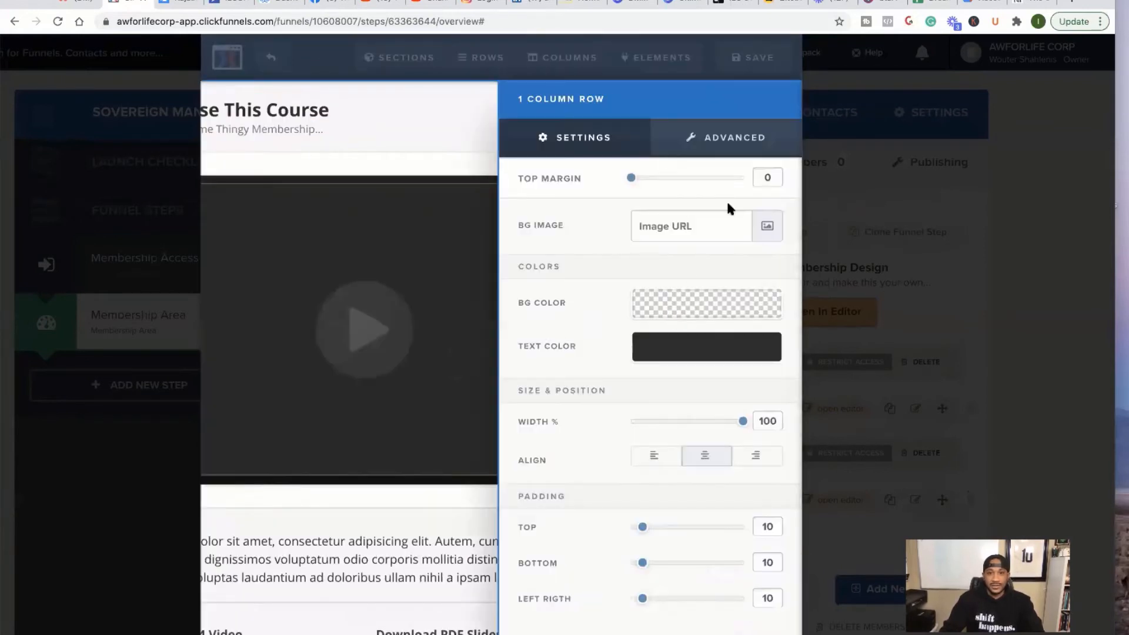
click(735, 138)
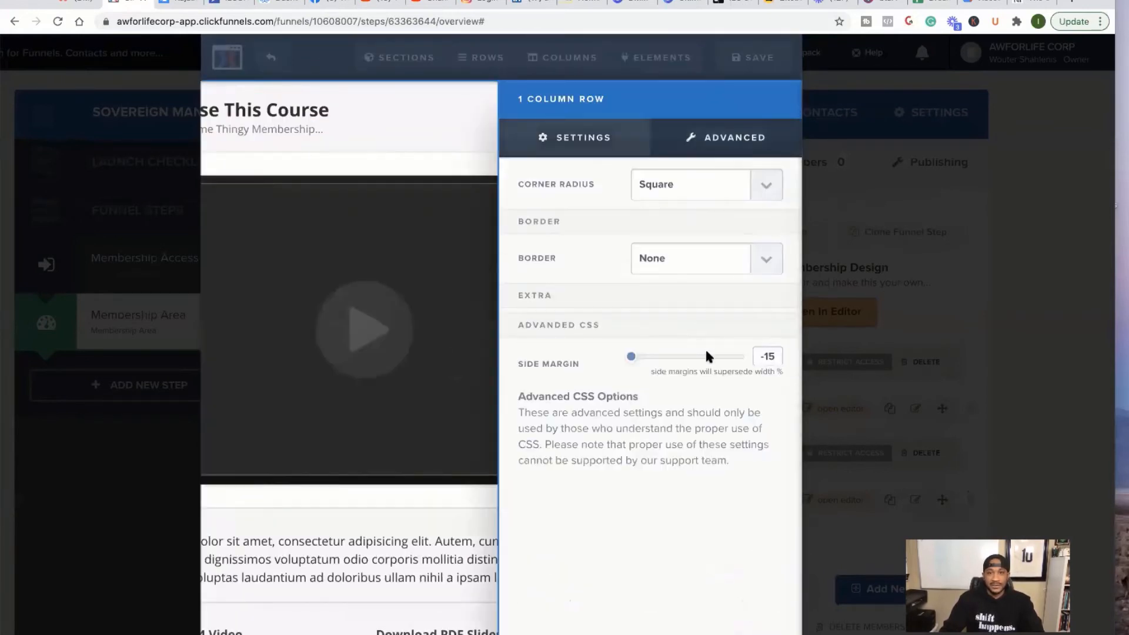
click(612, 136)
click(415, 285)
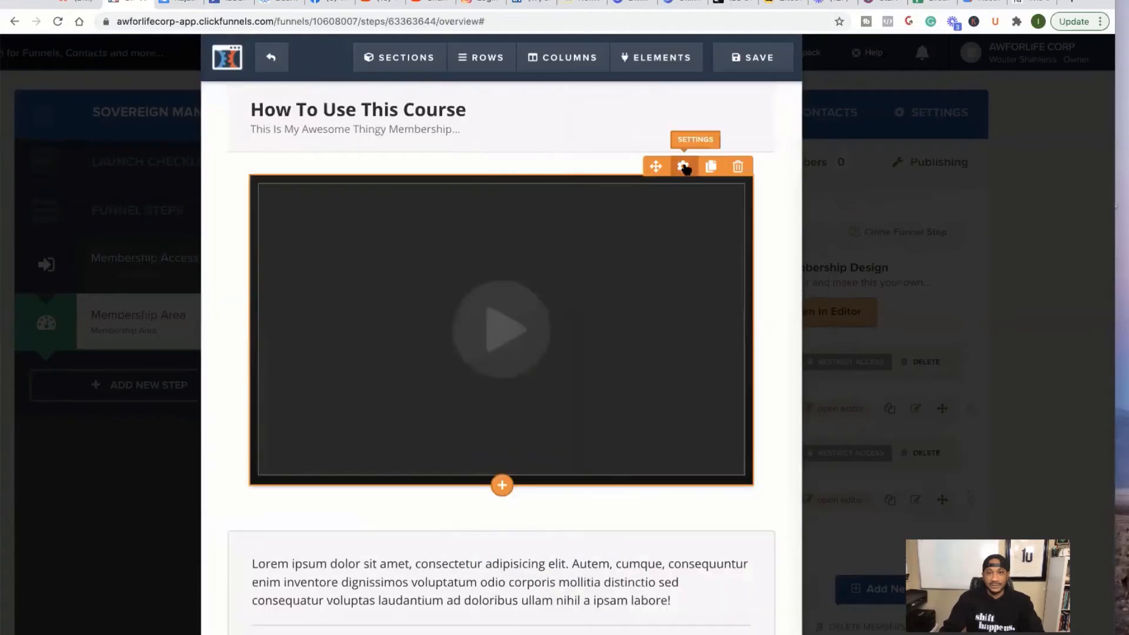
- Apply the red-bordered theme to the video element from its Themes settings
click(684, 168)
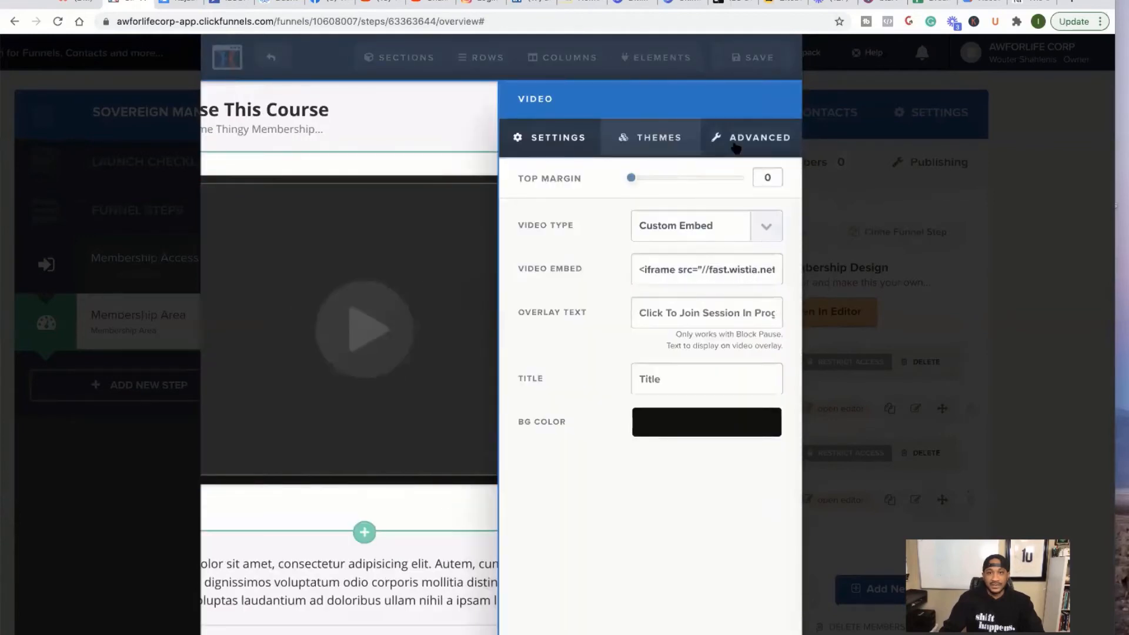
click(736, 147)
click(659, 138)
scroll(660, 326, down, 4)
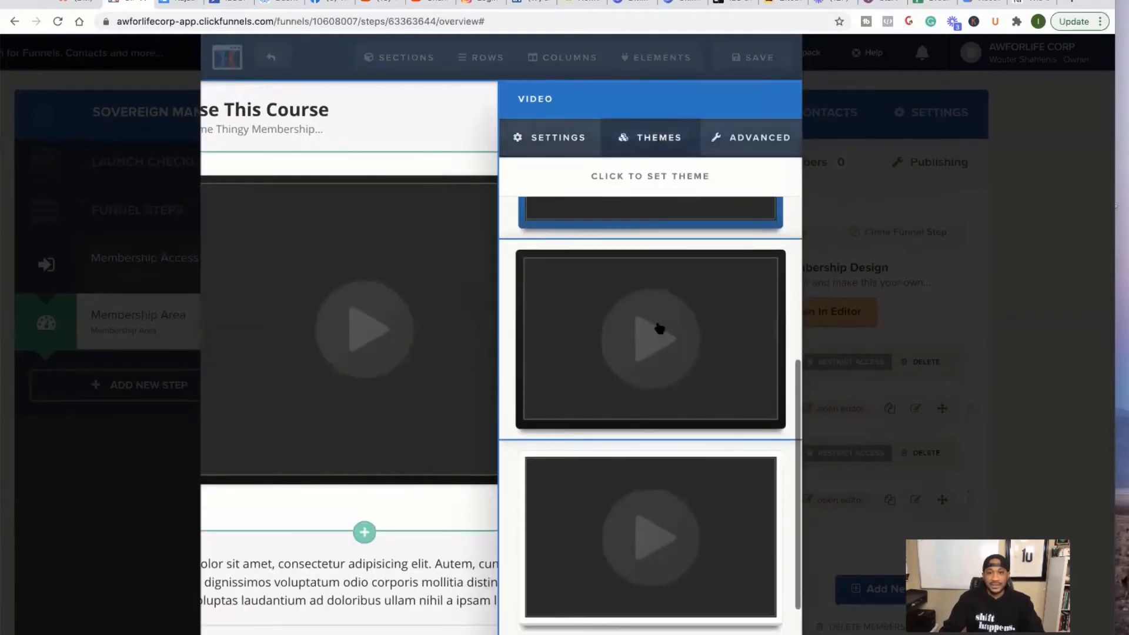
scroll(659, 328, down, 4)
scroll(637, 461, down, 1)
click(610, 567)
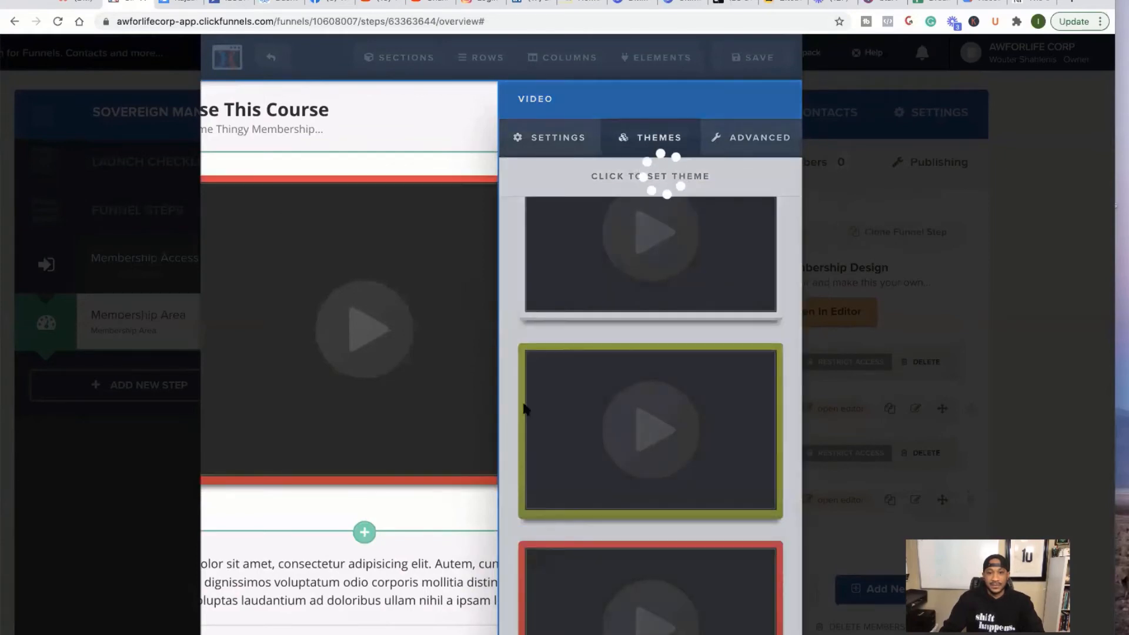
click(425, 350)
- Save the edited lesson page
scroll(427, 350, down, 3)
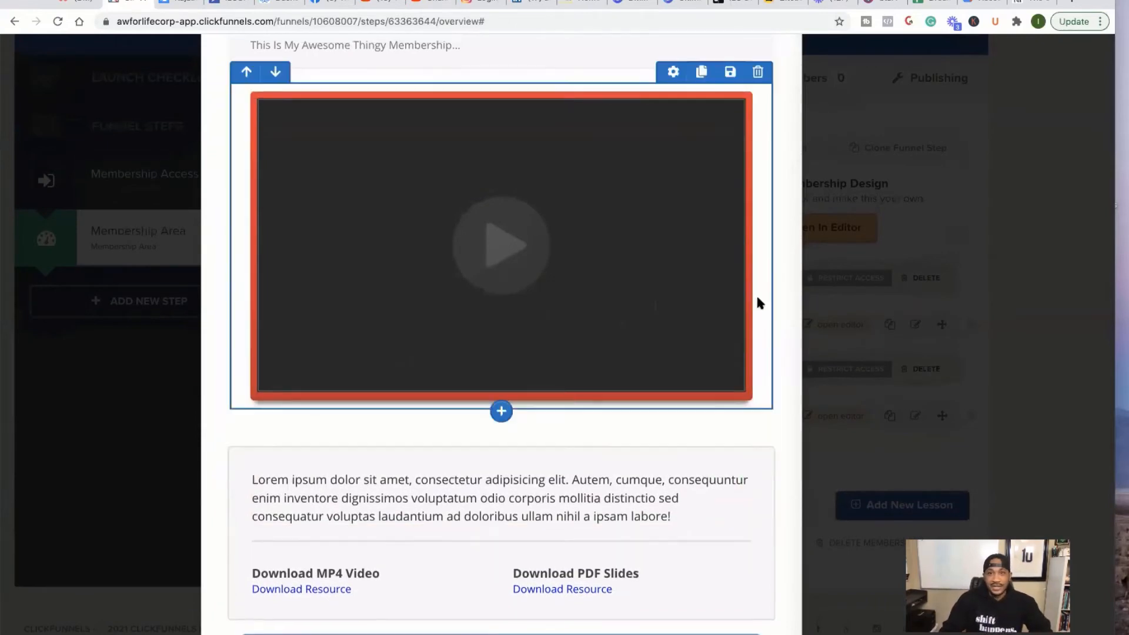
scroll(757, 303, up, 3)
click(756, 65)
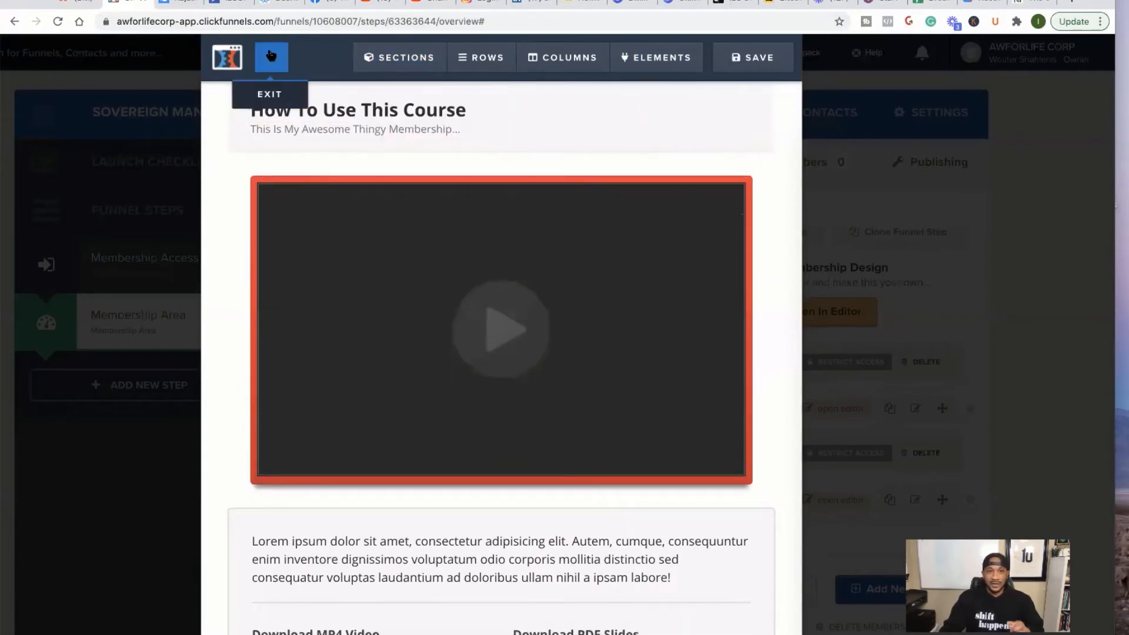
- Rename the First Section to 'The Sovereign Man Experience'
click(271, 56)
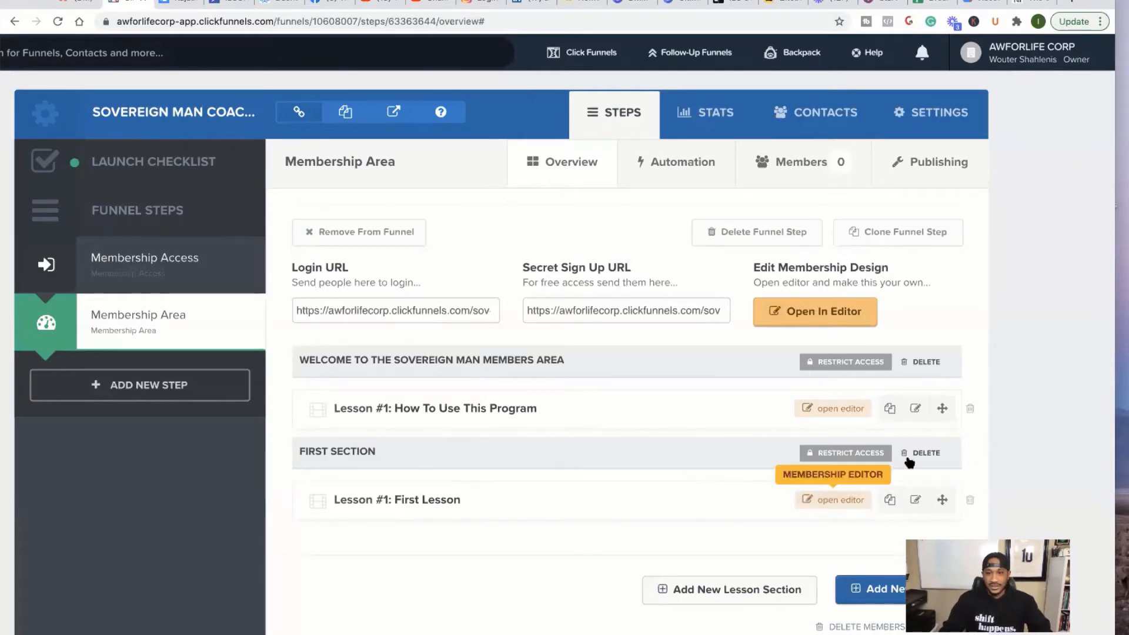
click(346, 448)
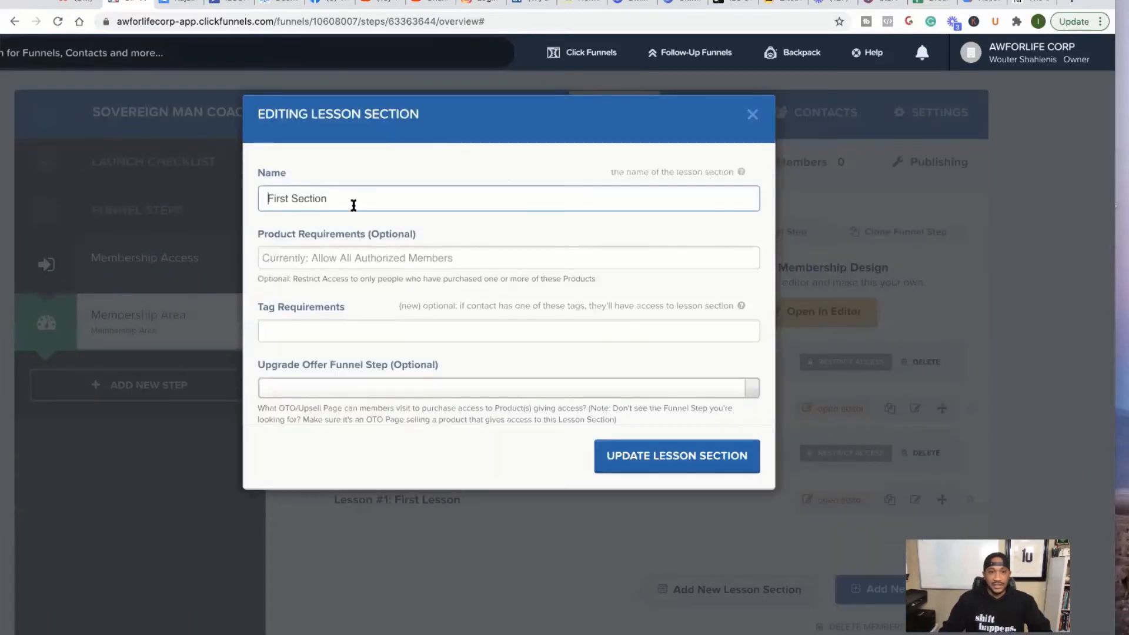
drag(350, 204, 263, 186)
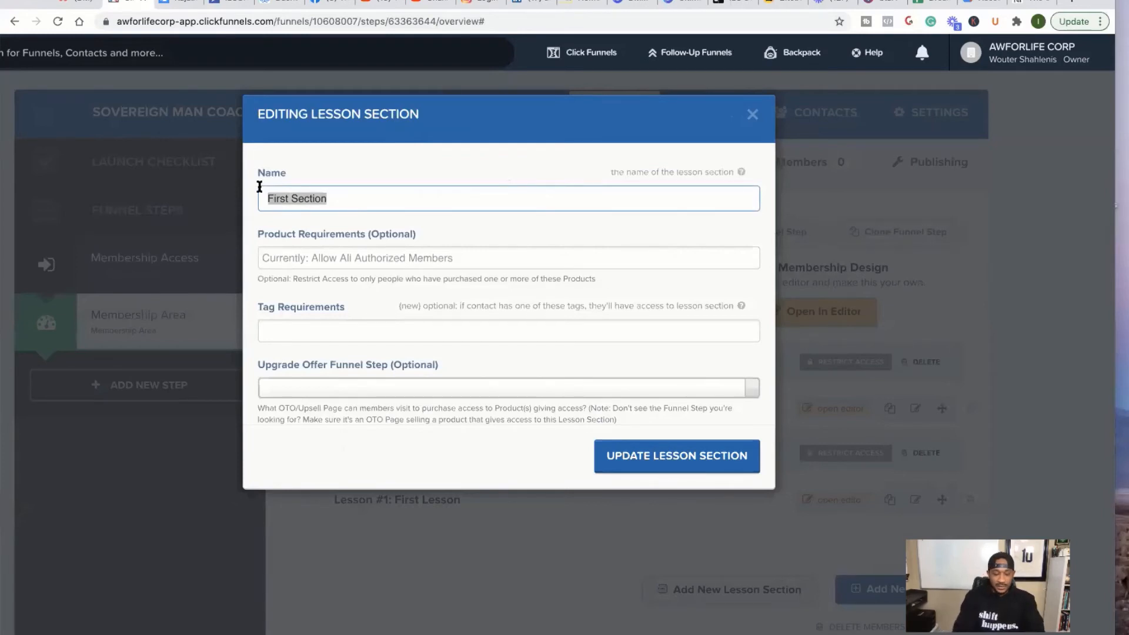
text(The)
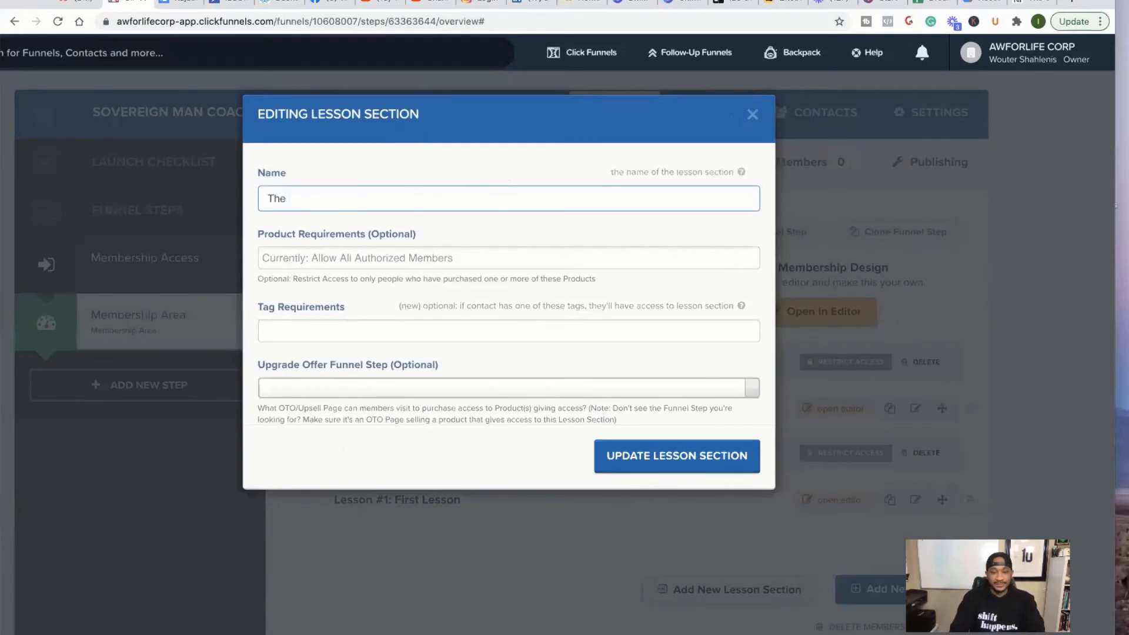
right_click(309, 199)
click(298, 197)
right_click(300, 199)
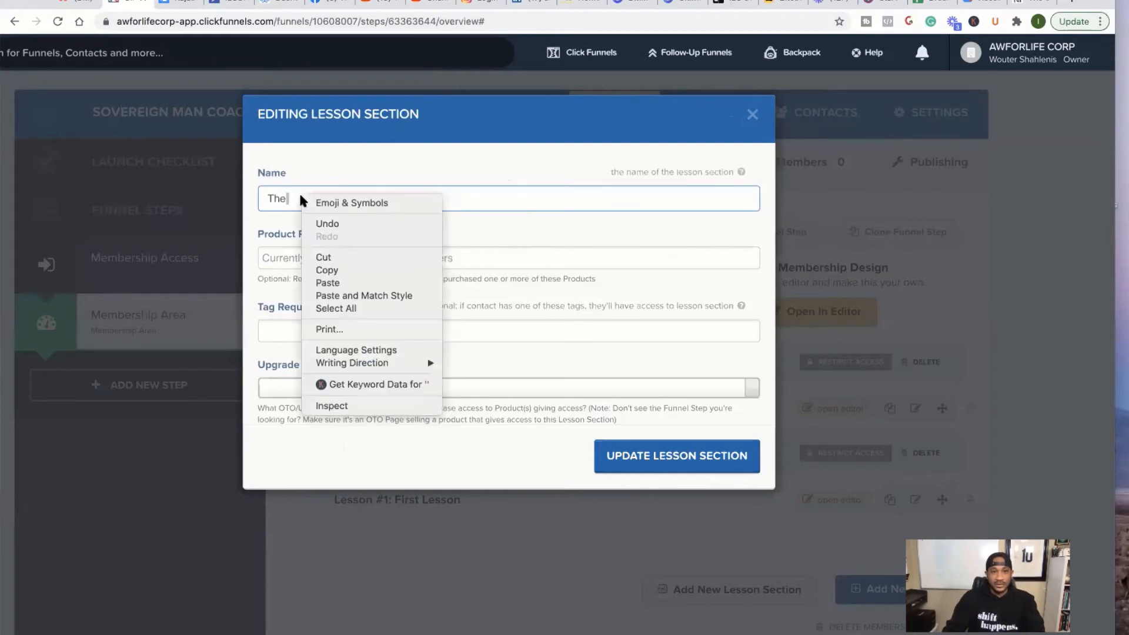
click(328, 282)
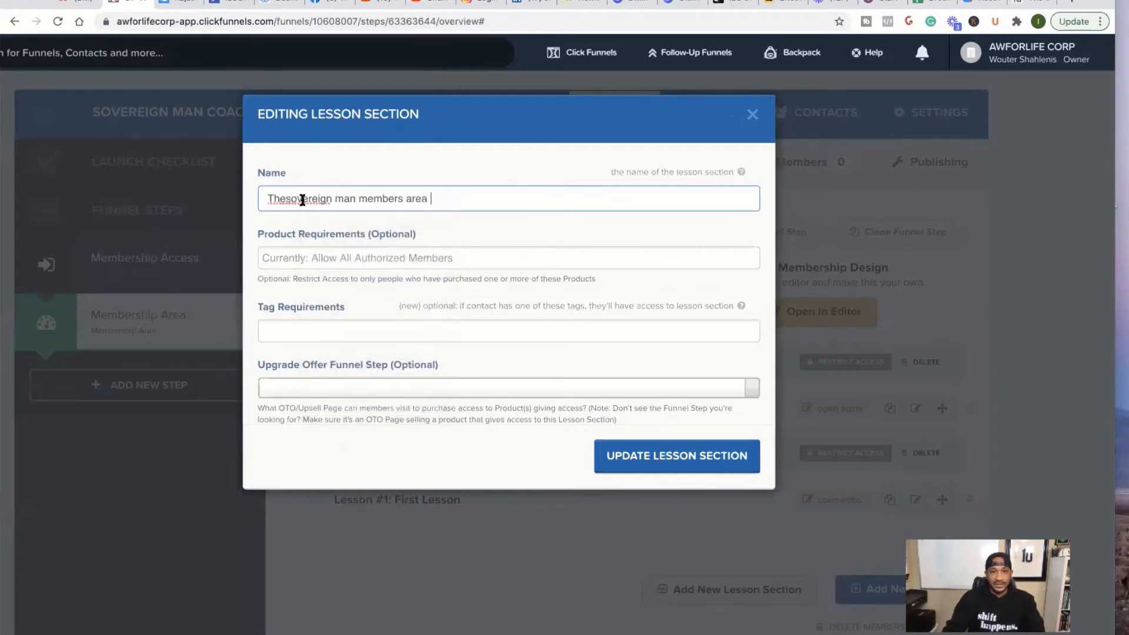
click(286, 198)
key(Delete)
text(S)
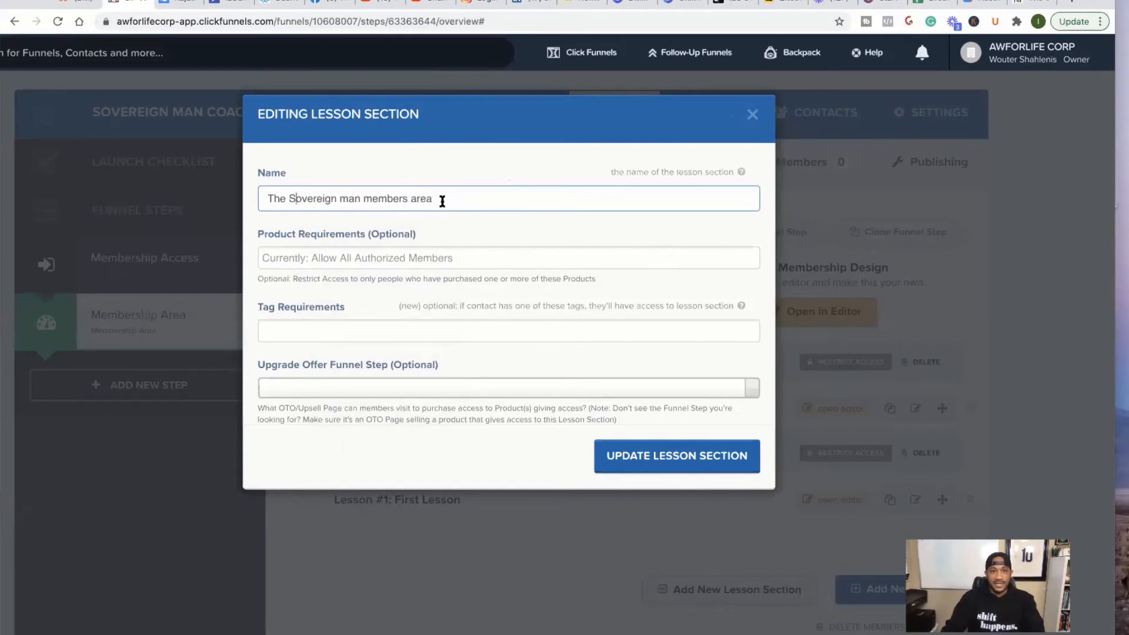
drag(441, 198, 362, 196)
key(BackSpace)
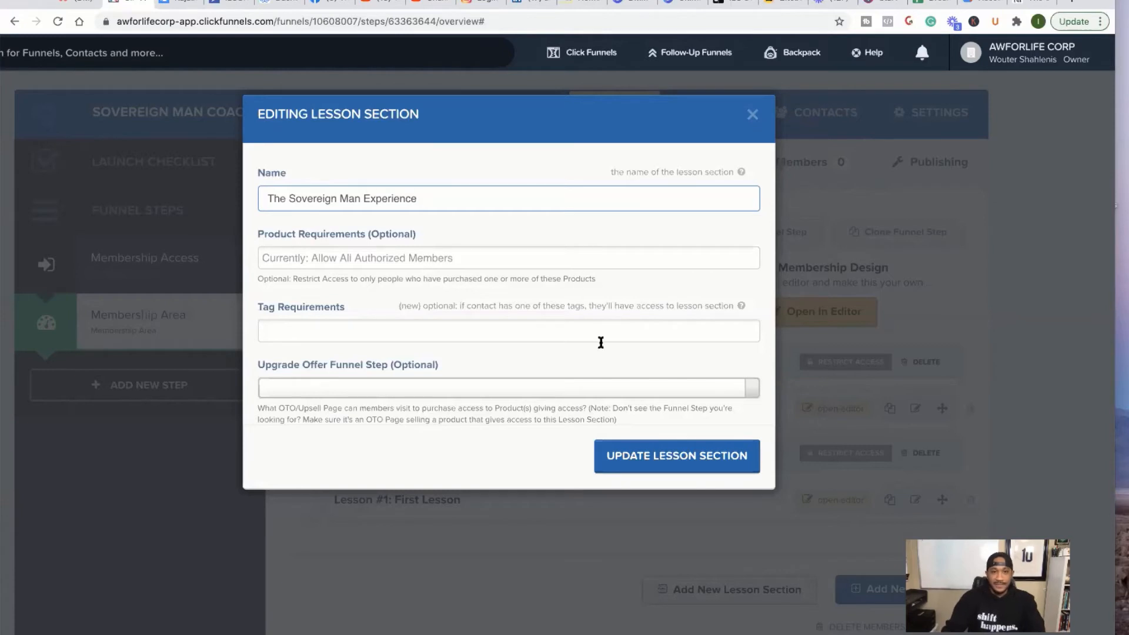
- Require Sovereign Man One Time Payment for the section, add '(PIF)' to its name, and save
click(329, 257)
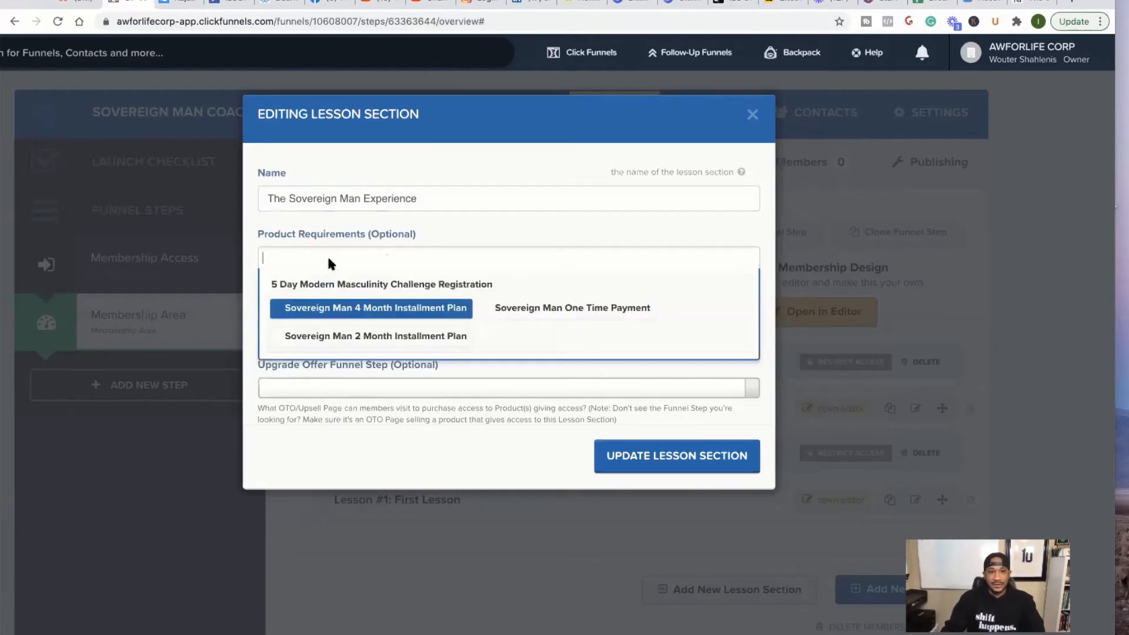
click(531, 312)
click(461, 192)
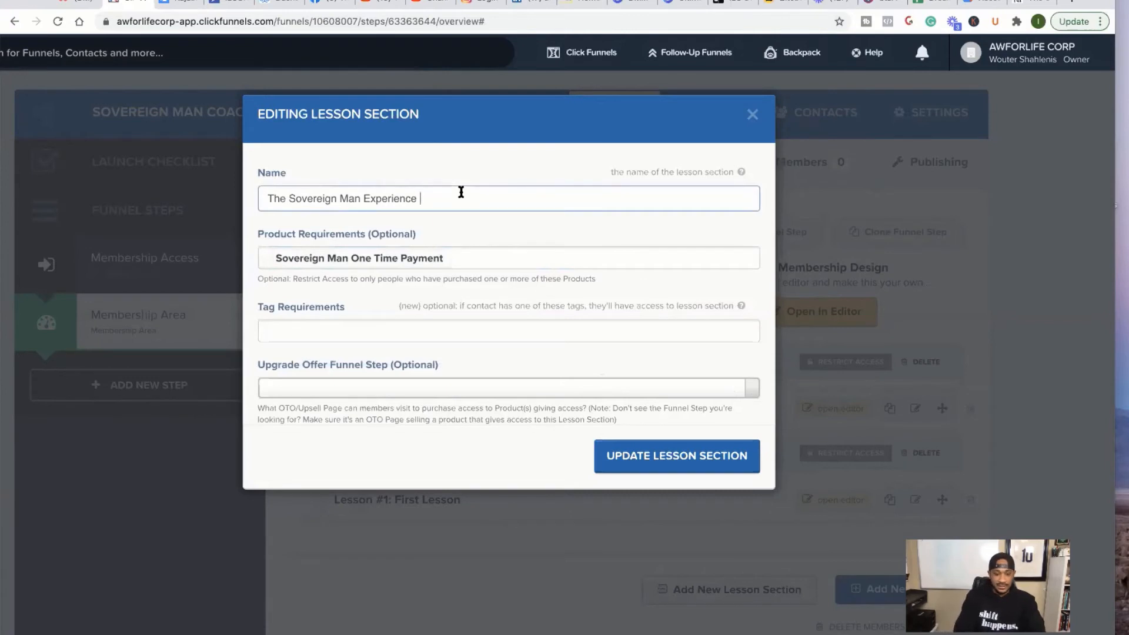
text((PIF)
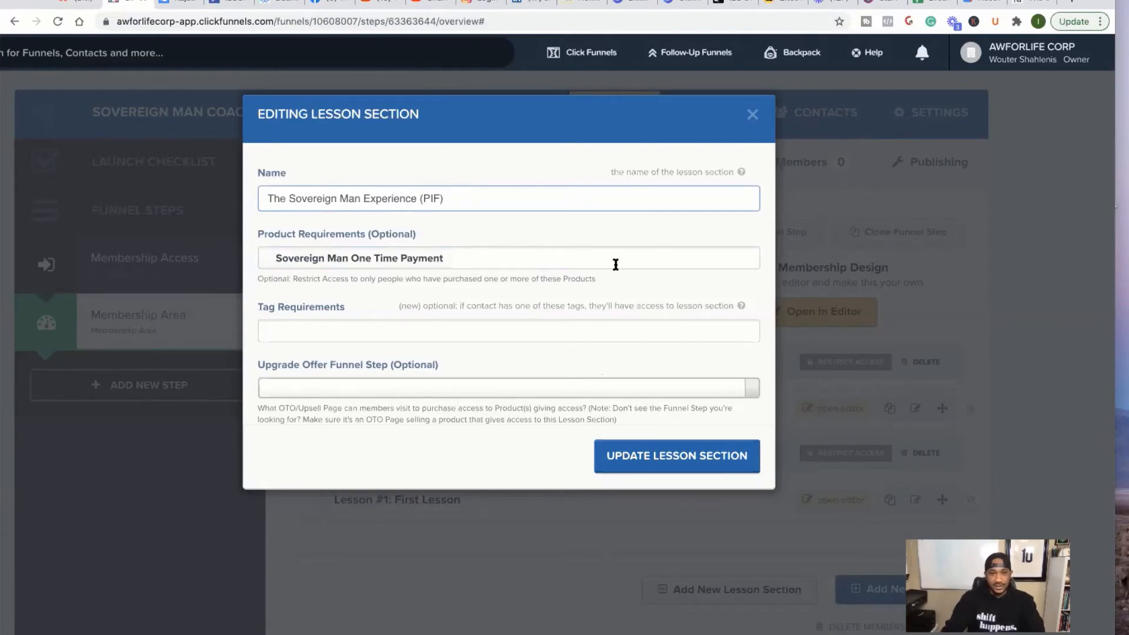
click(659, 461)
click(659, 461)
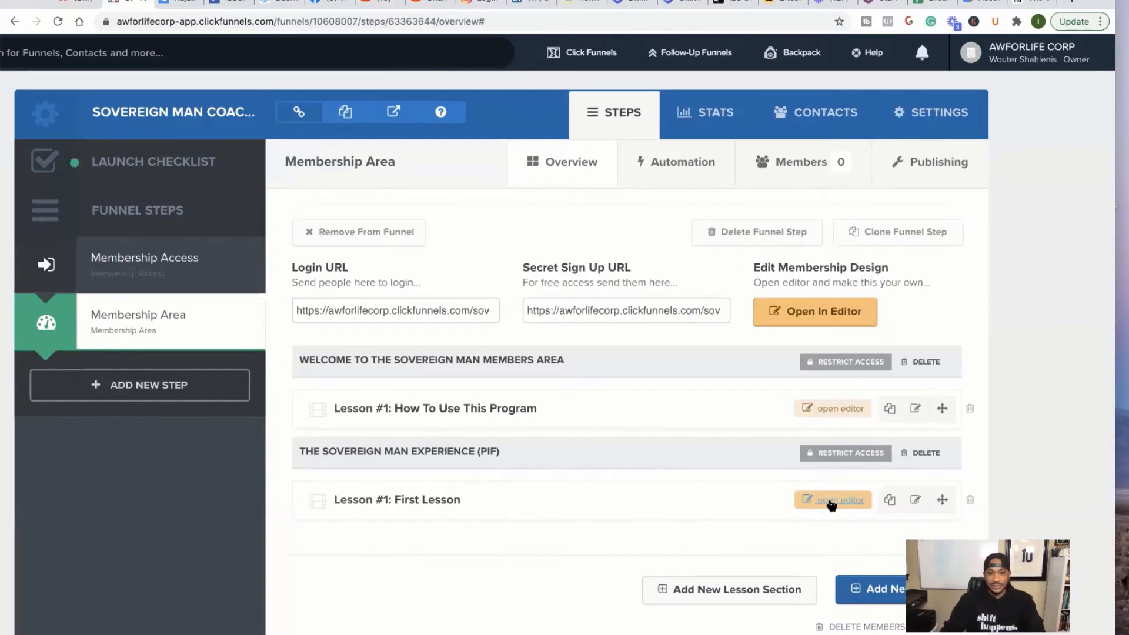
- Delete the 'Lesson #1: First Lesson' placeholder and confirm the deletion
click(970, 501)
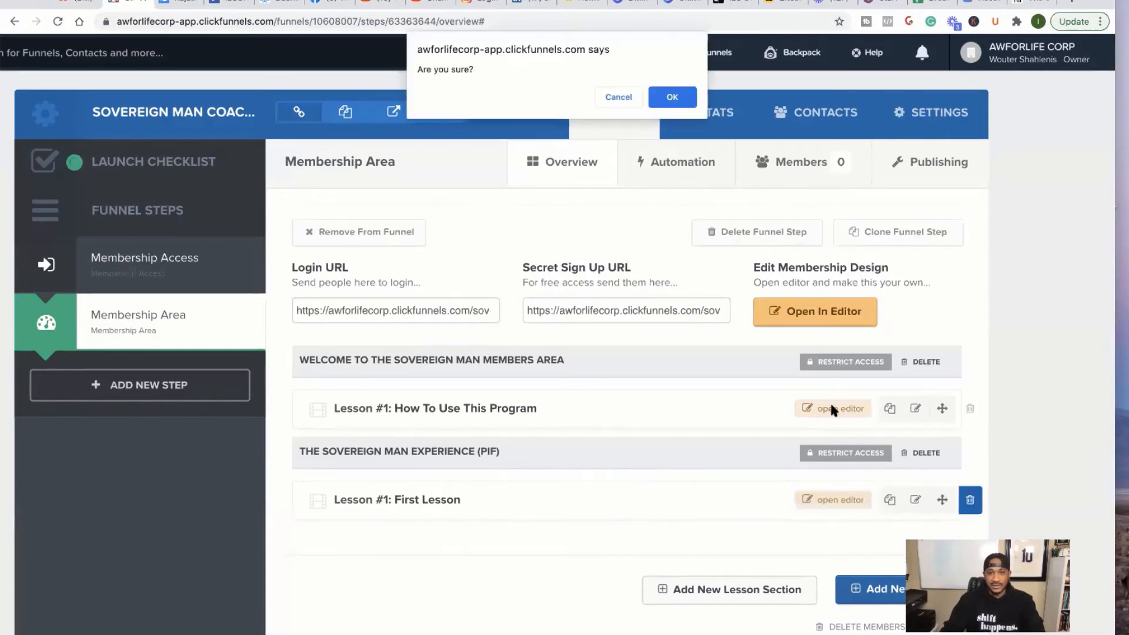
click(676, 96)
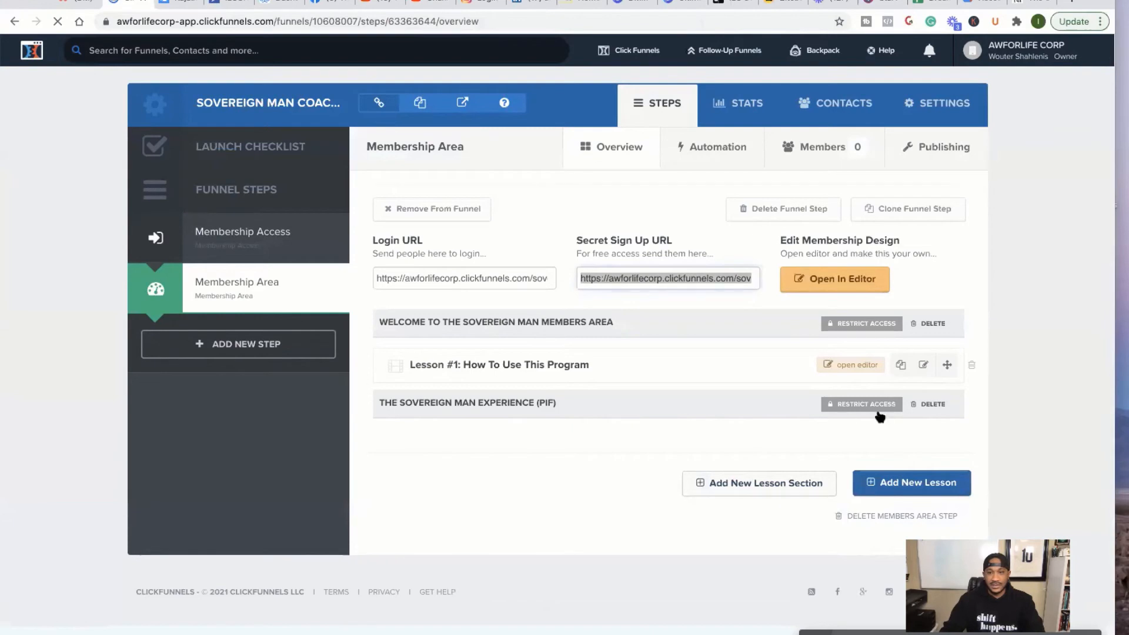
- Add a Video Lesson 'Lesson 1: Be The Man' to The Sovereign Man Experience (PIF) section
click(892, 484)
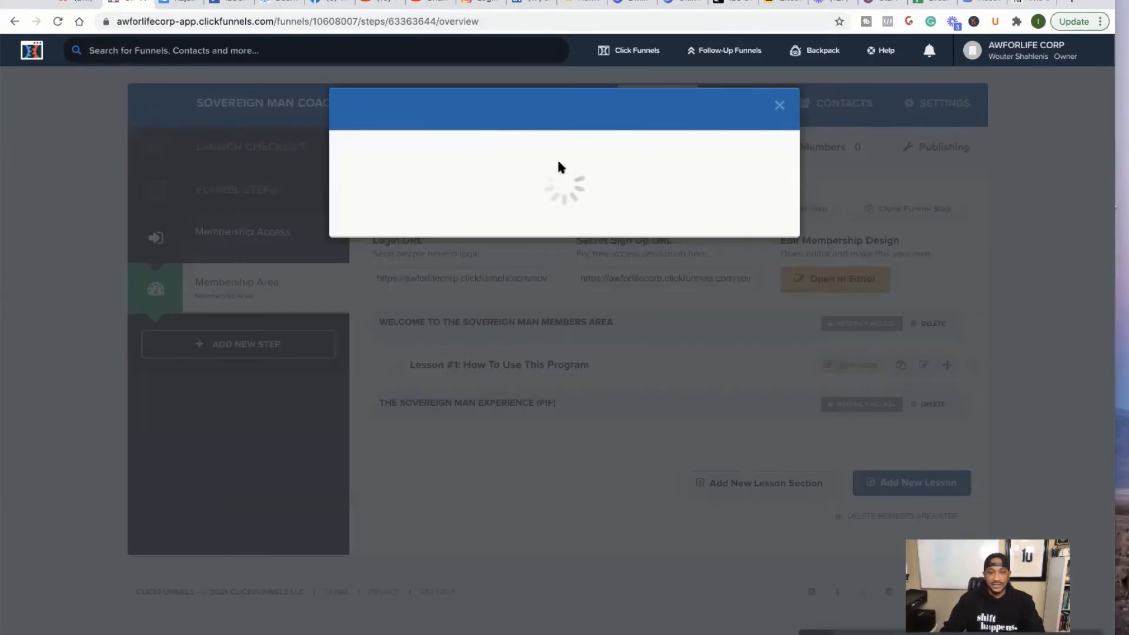
click(497, 178)
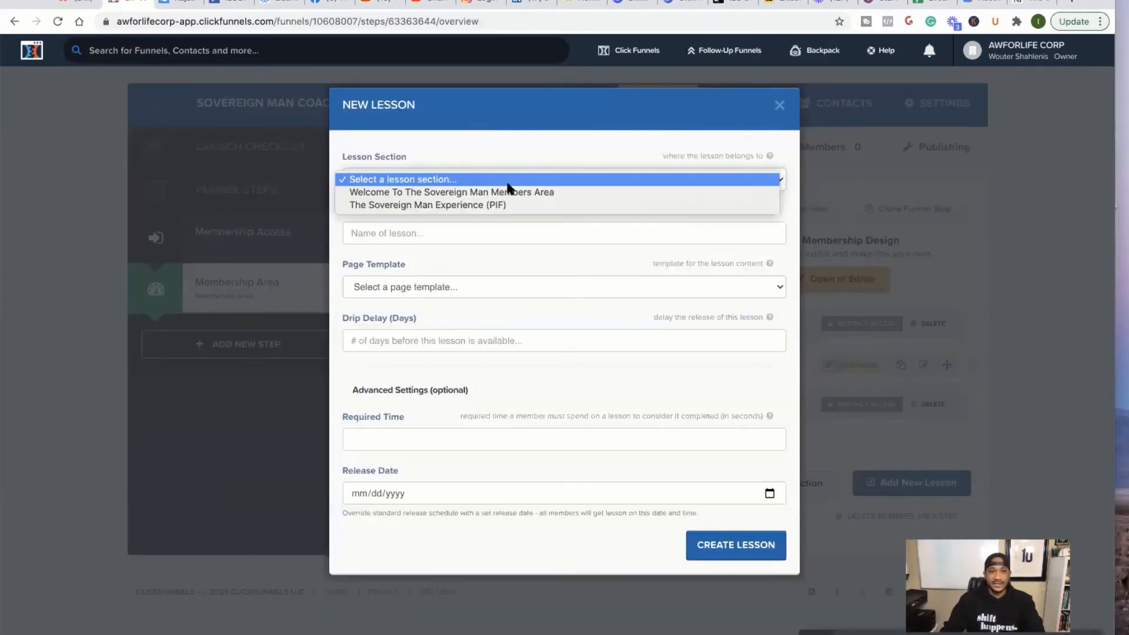
click(428, 202)
click(415, 231)
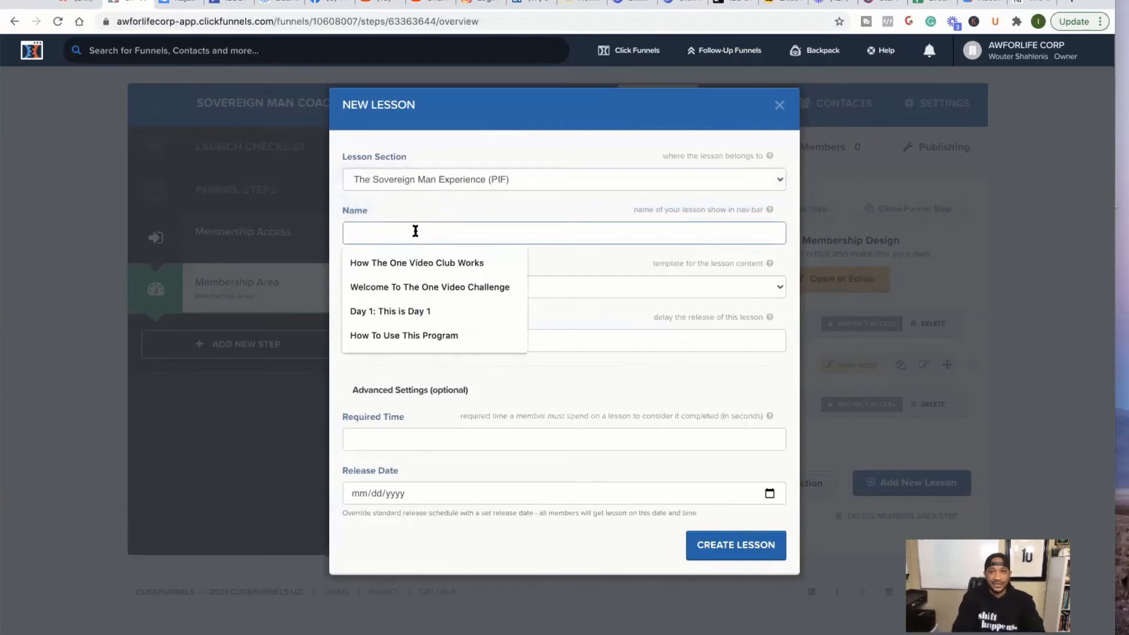
text(Less)
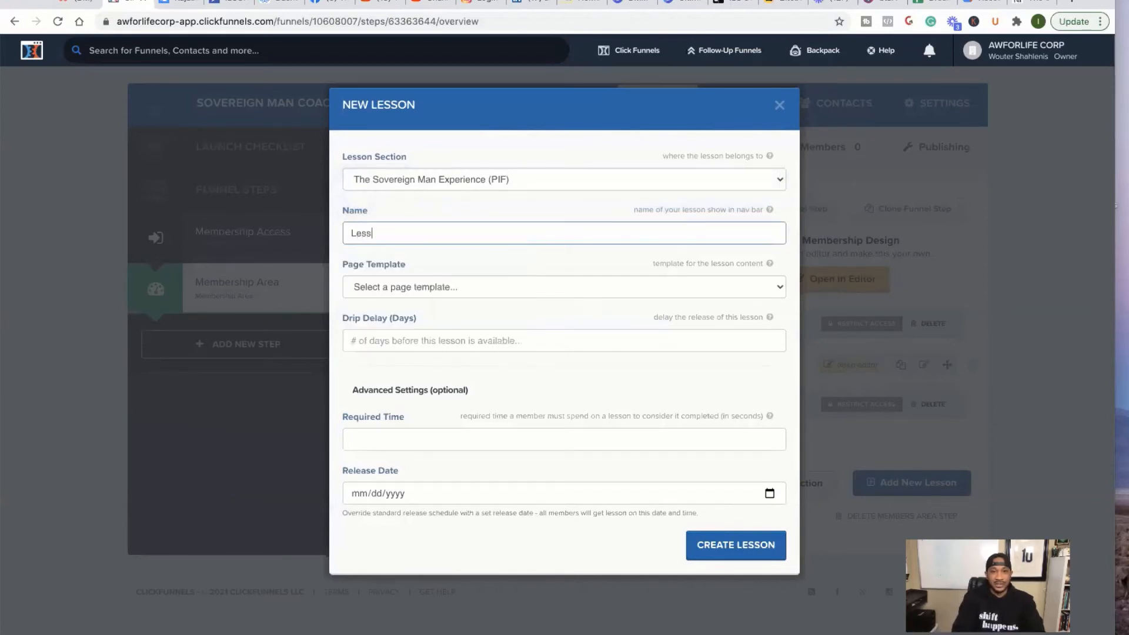
text(io)
text( 1: Be The Man)
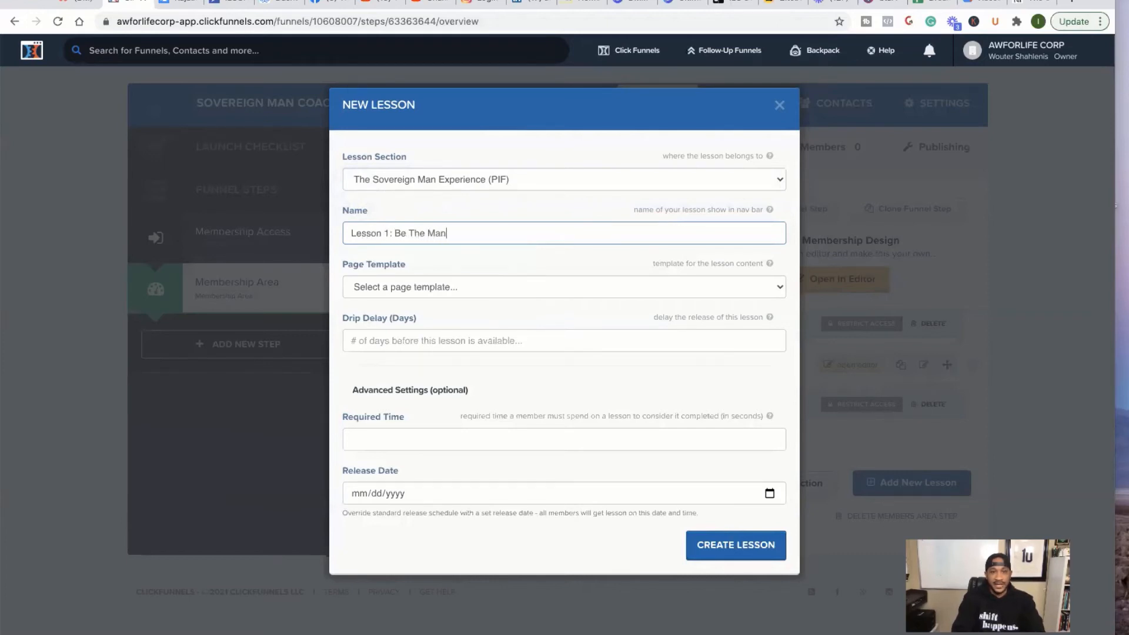
click(469, 289)
click(465, 315)
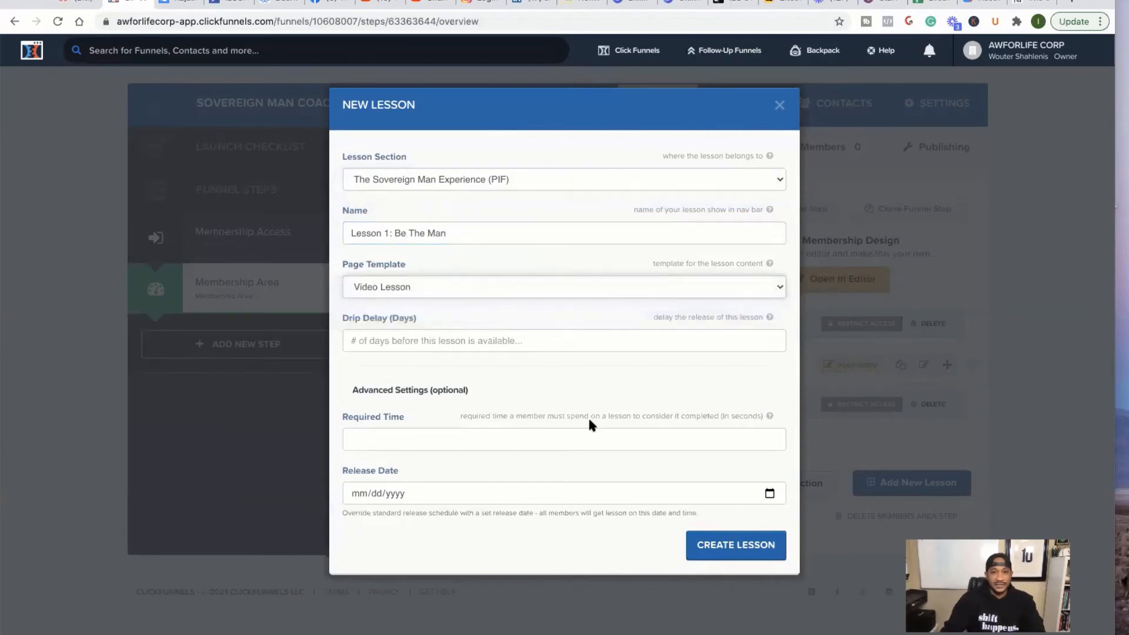
click(727, 543)
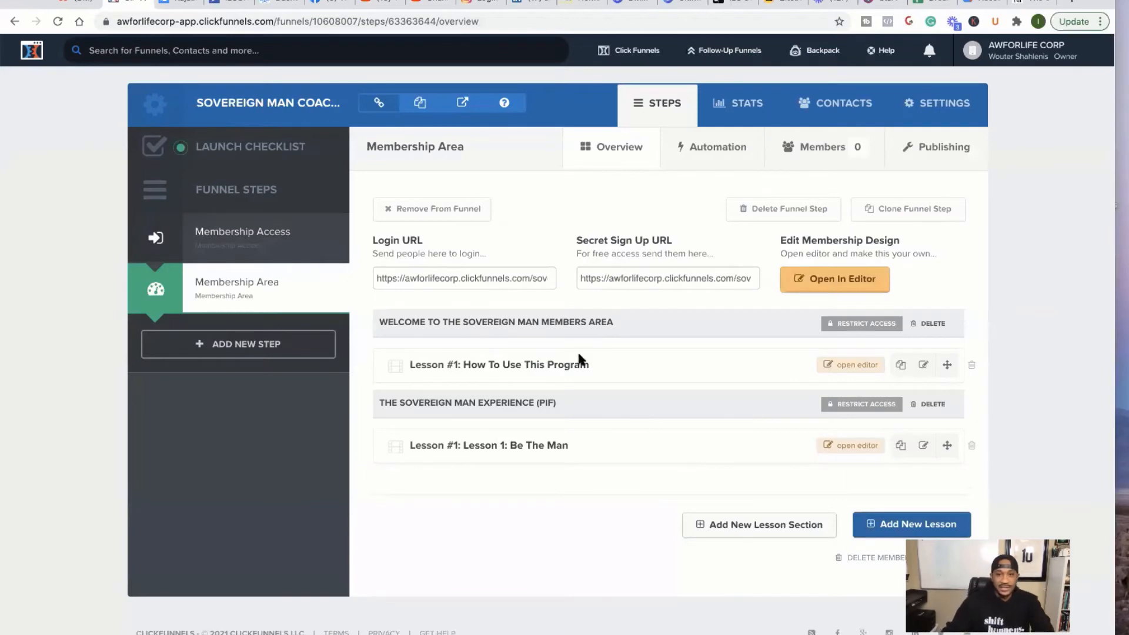
scroll(580, 352, up, 5)
- Copy the Secret Sign Up URL from the Membership Area settings
scroll(580, 353, right, 2)
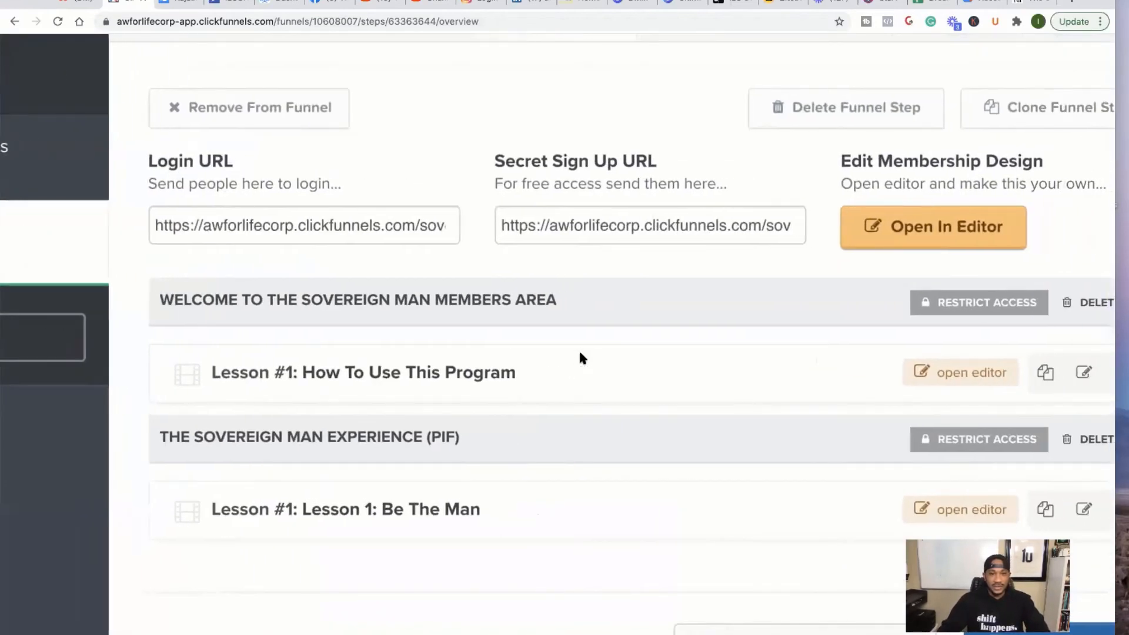
scroll(260, 453, down, 5)
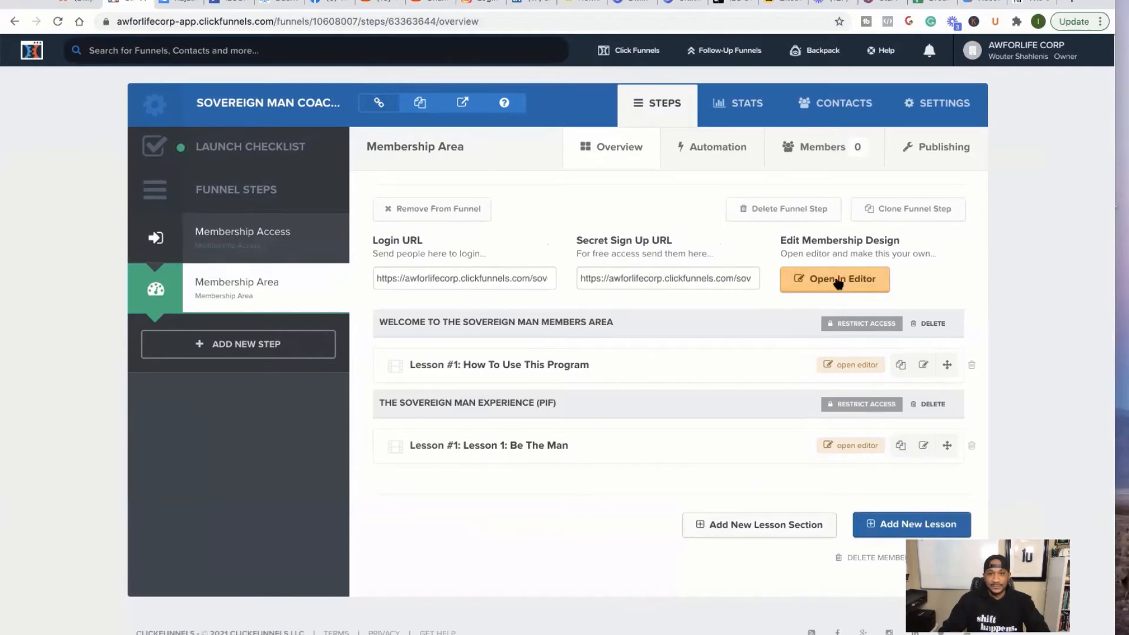
click(633, 272)
right_click(634, 274)
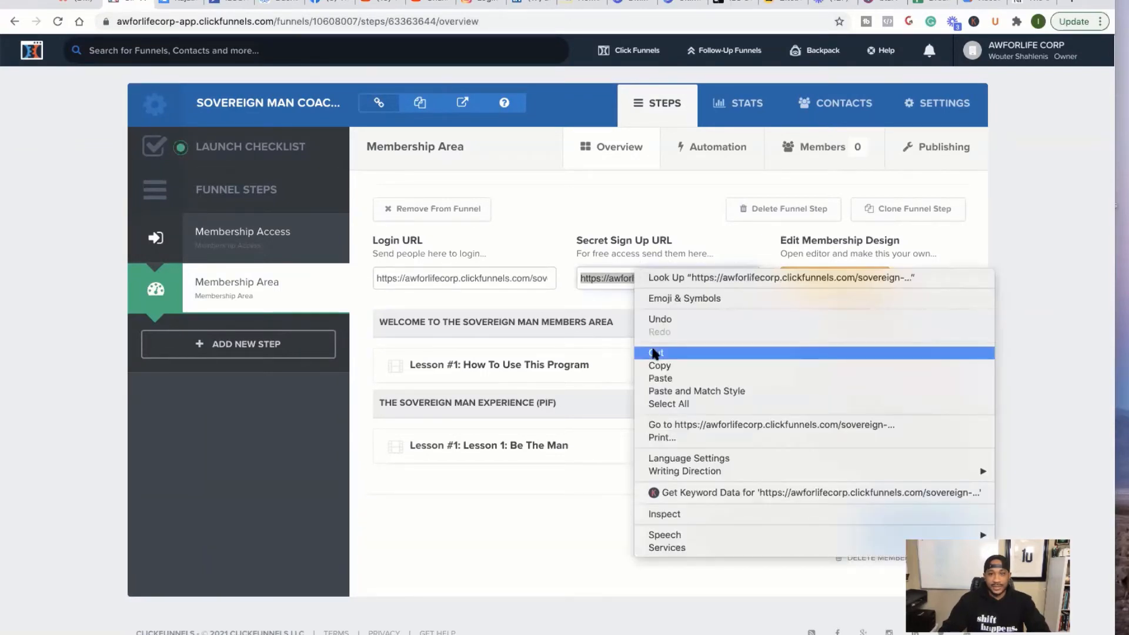
click(656, 364)
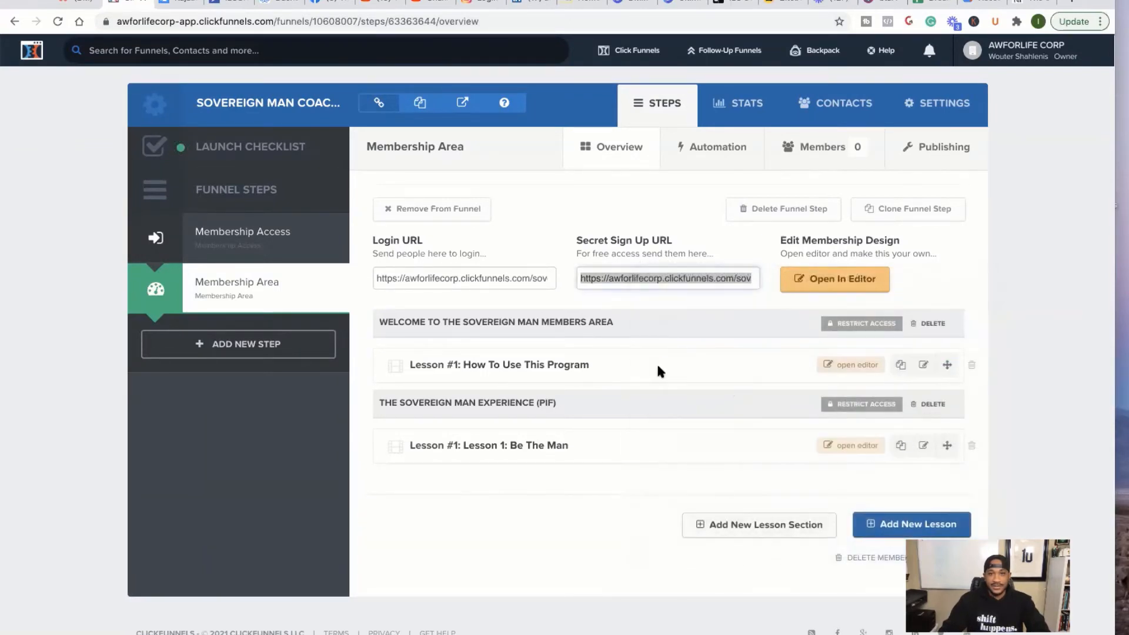
- Load the copied secret sign-up URL in a new browser tab
click(1068, 3)
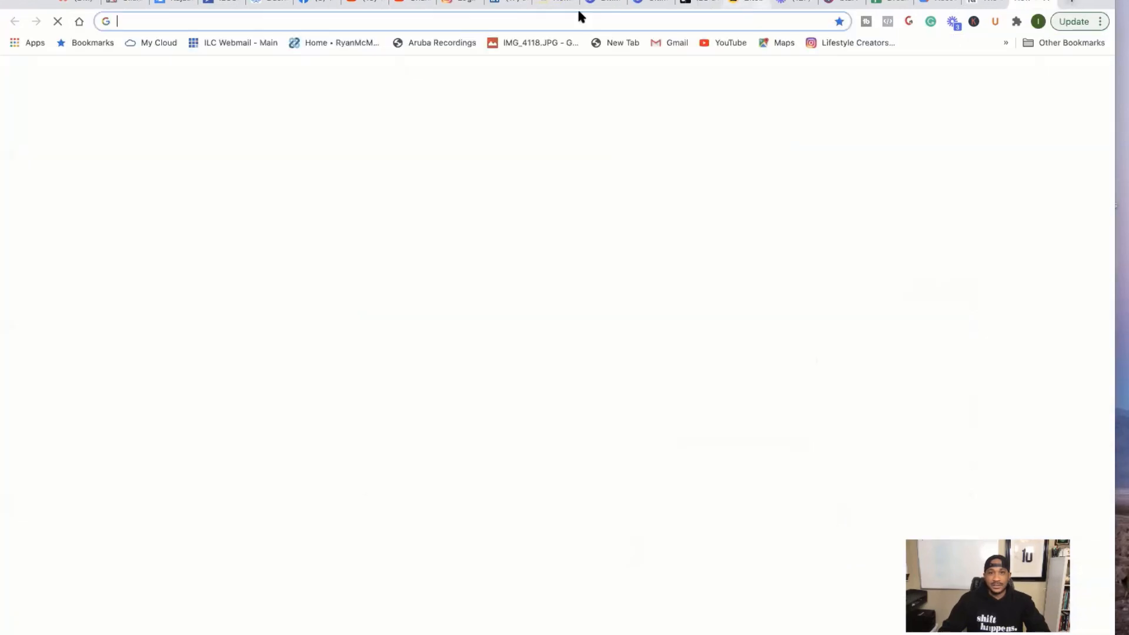
right_click(542, 21)
click(567, 95)
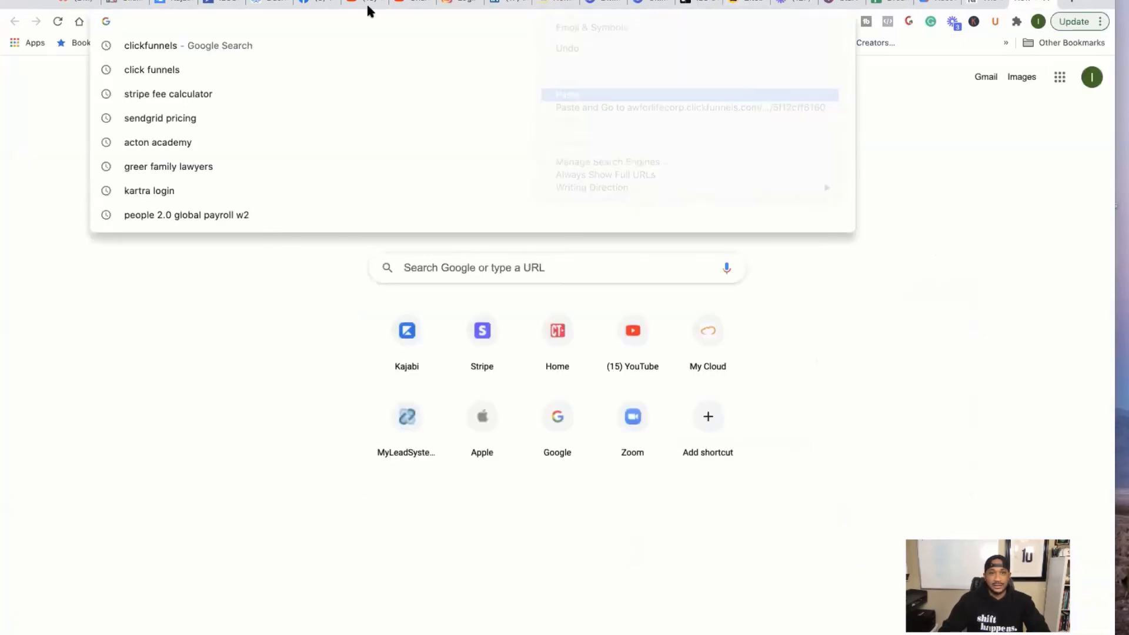
key(Return)
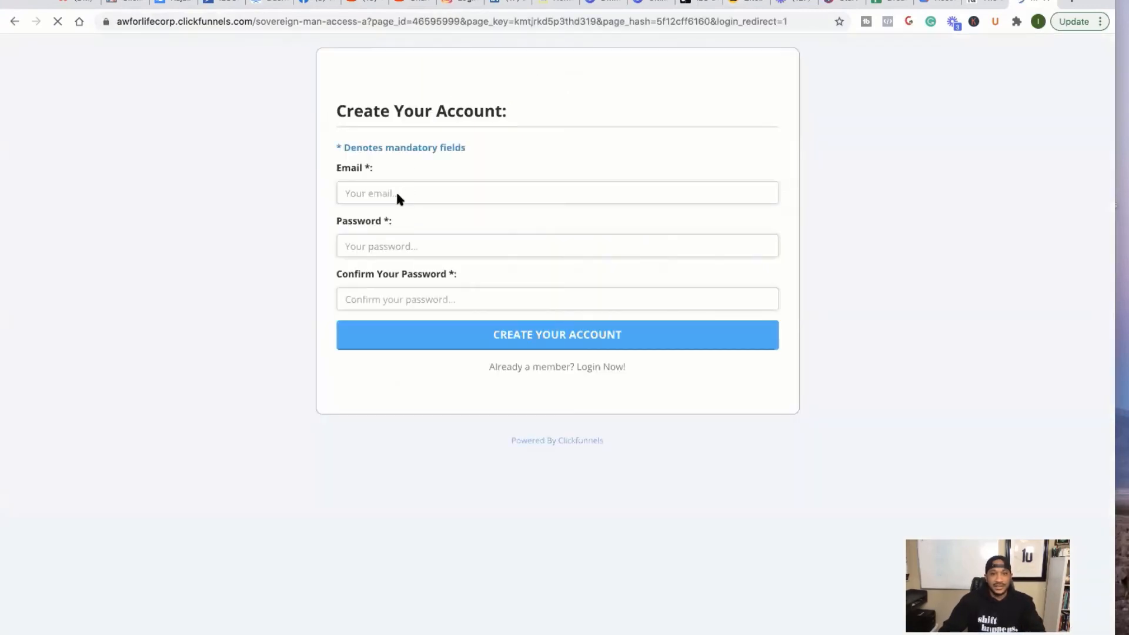
- Create a test member account with the saved email and password
click(358, 191)
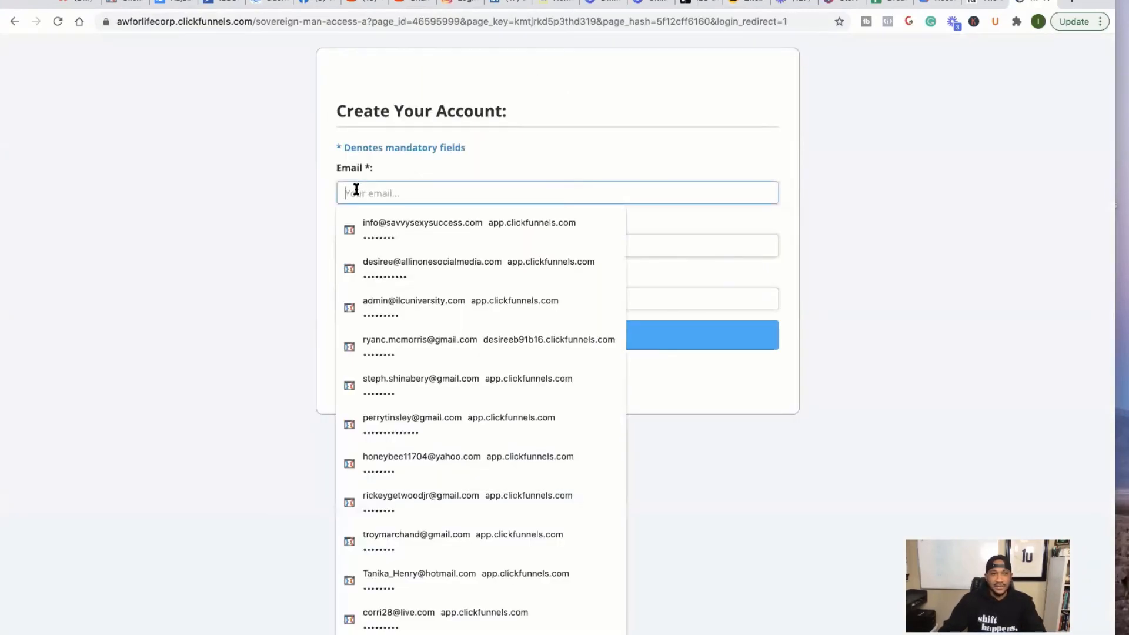
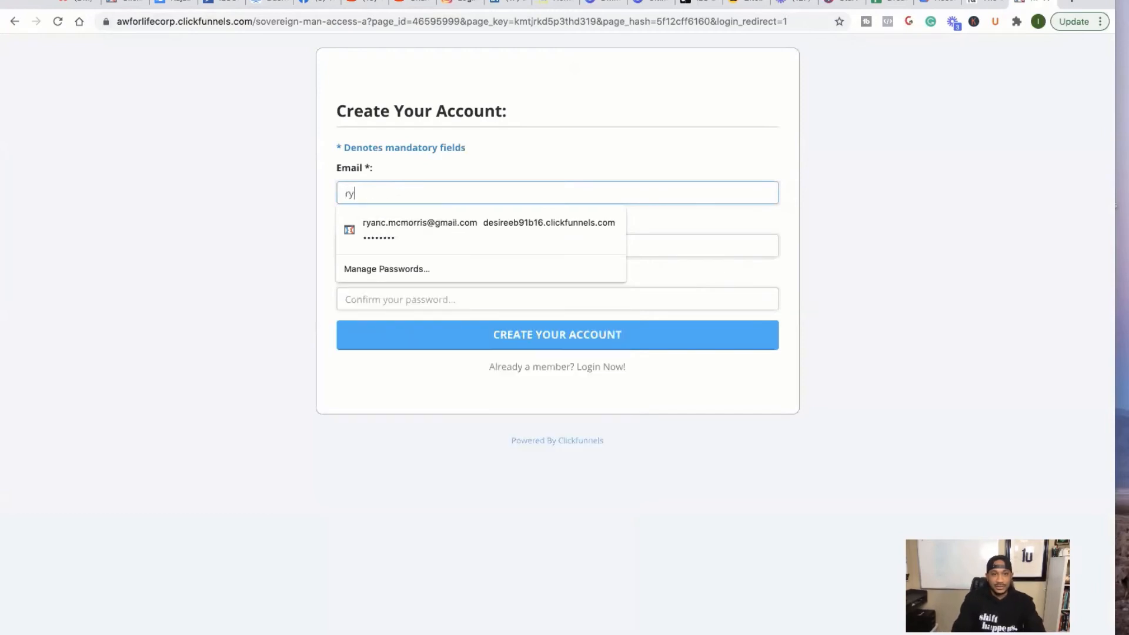
click(376, 224)
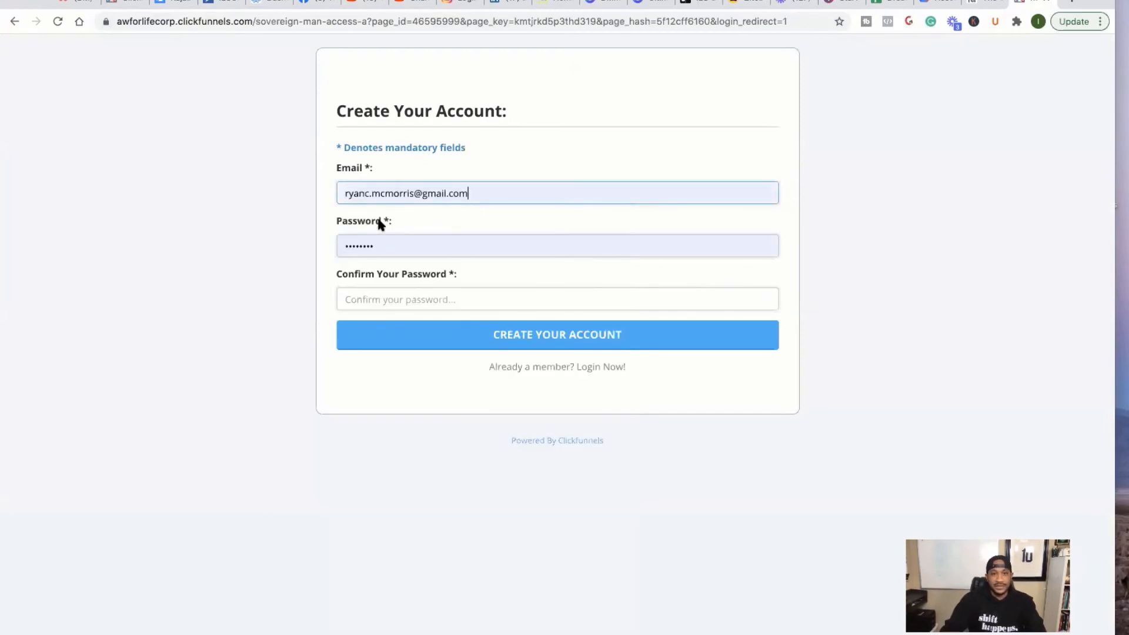
click(395, 297)
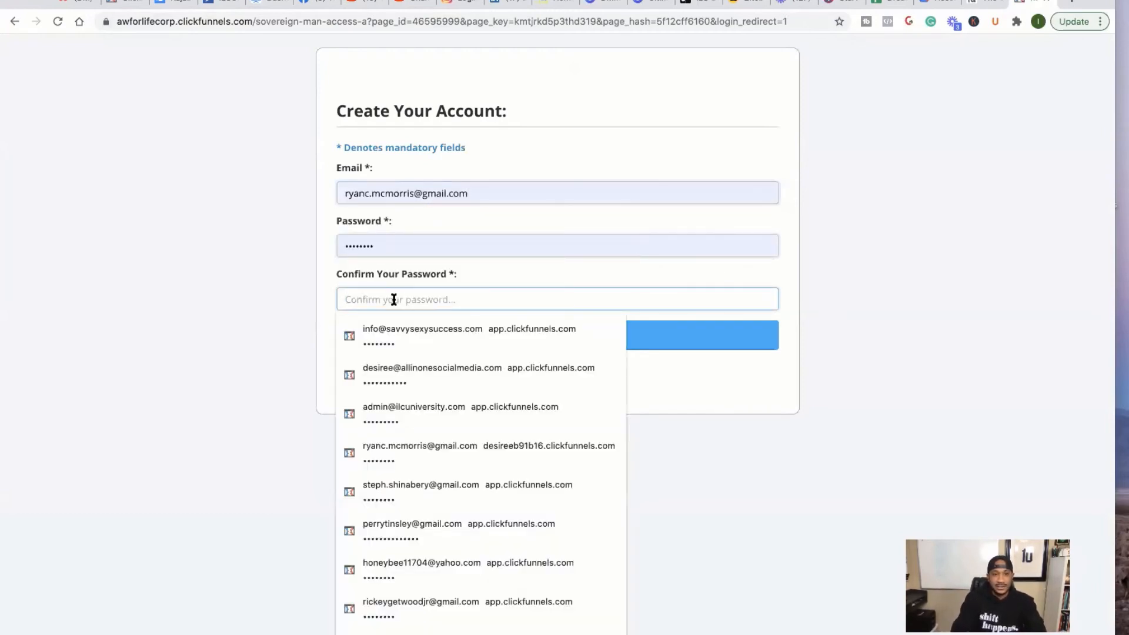
text(•••••••)
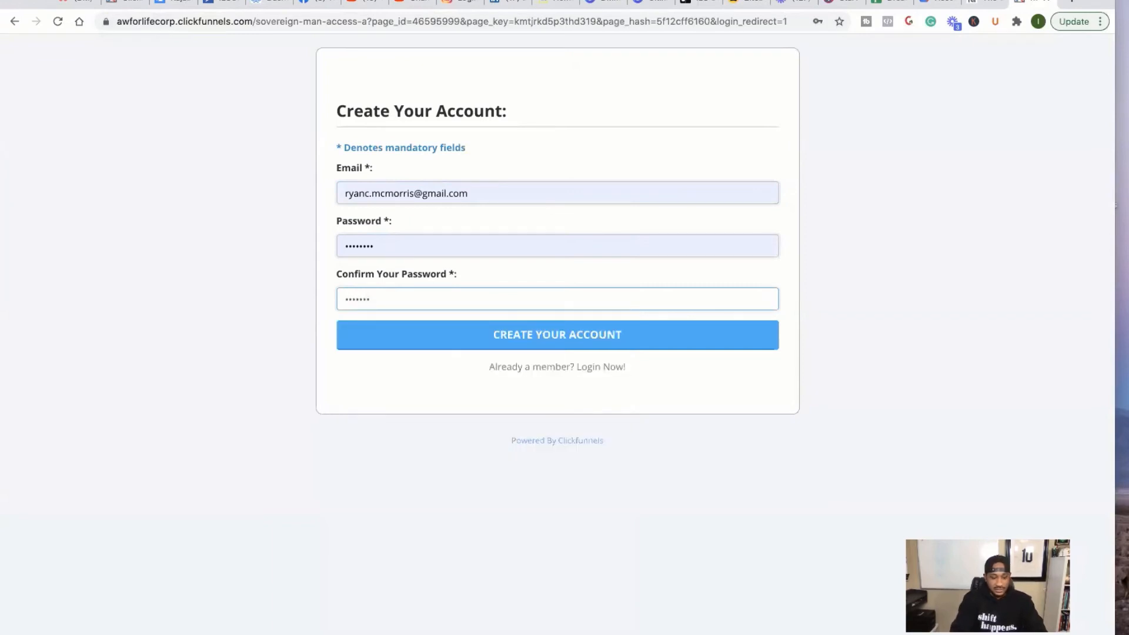
text(•)
click(524, 342)
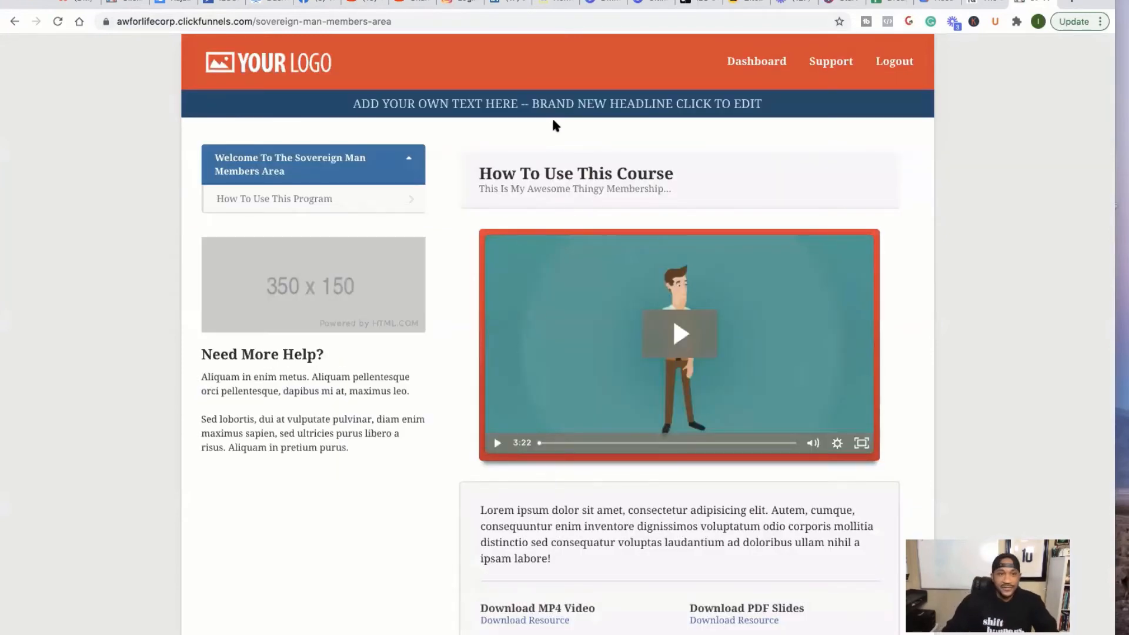
- Collapse and re-expand the Welcome module to check its lessons
click(411, 154)
click(412, 156)
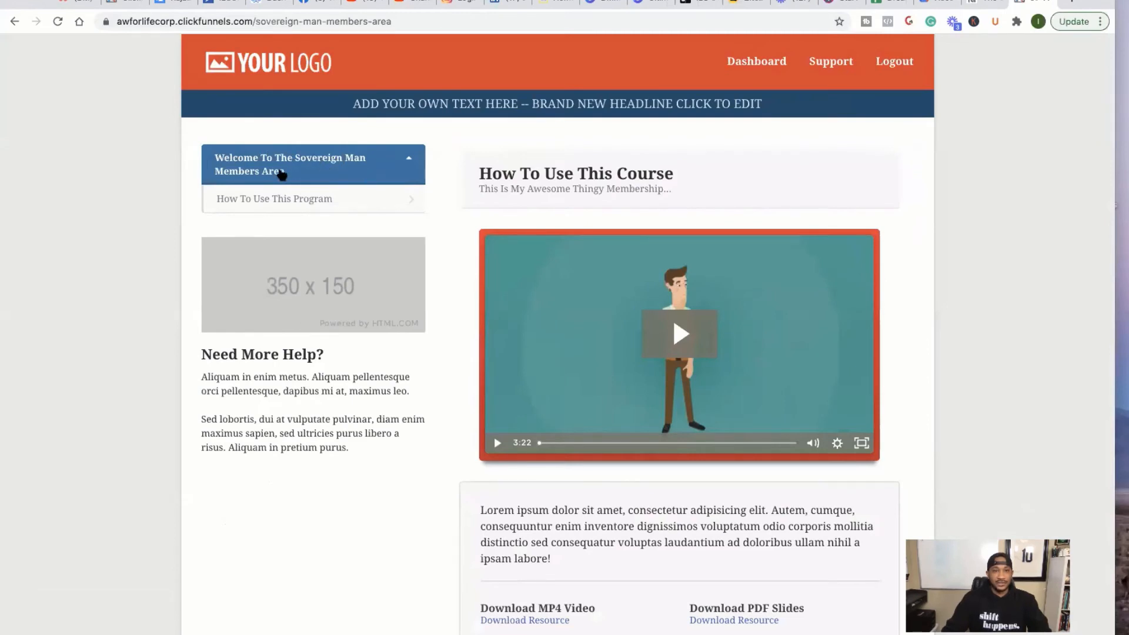
click(411, 160)
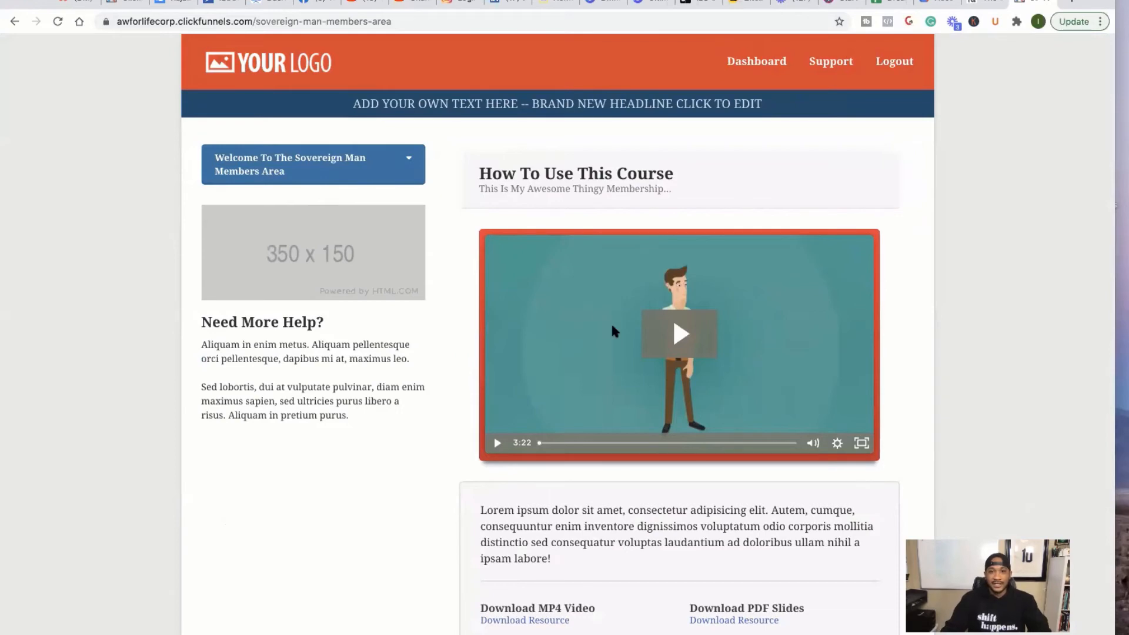
scroll(611, 322, down, 3)
scroll(611, 322, up, 3)
- Create a 'Bonus Healing Experience' lesson section requiring the Sovereign Man One Time Payment product
click(114, 4)
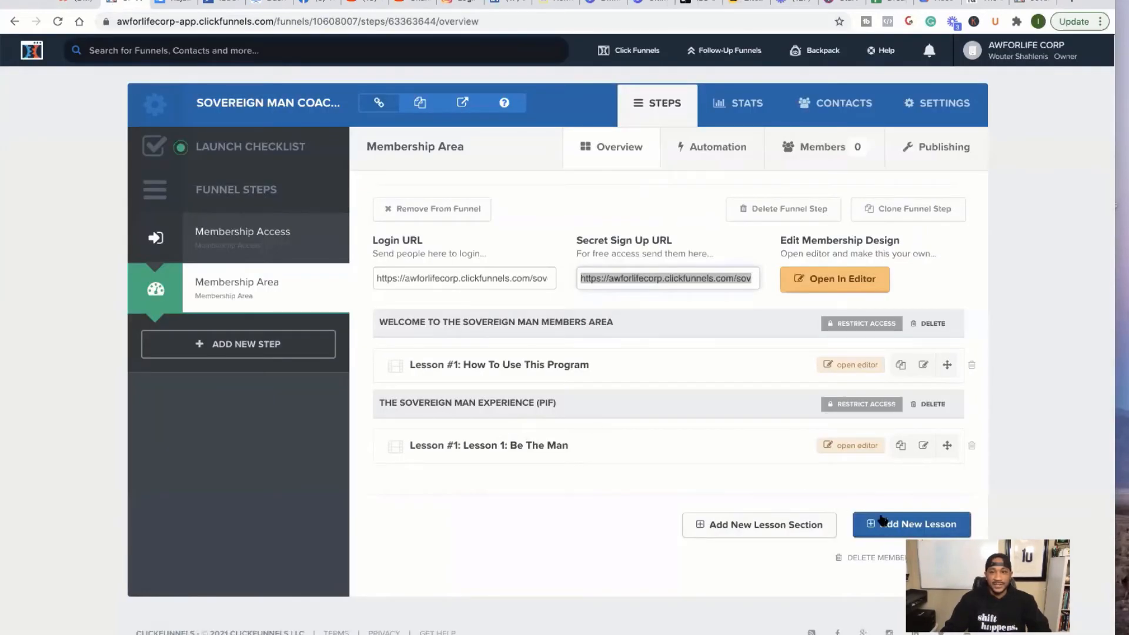
click(771, 524)
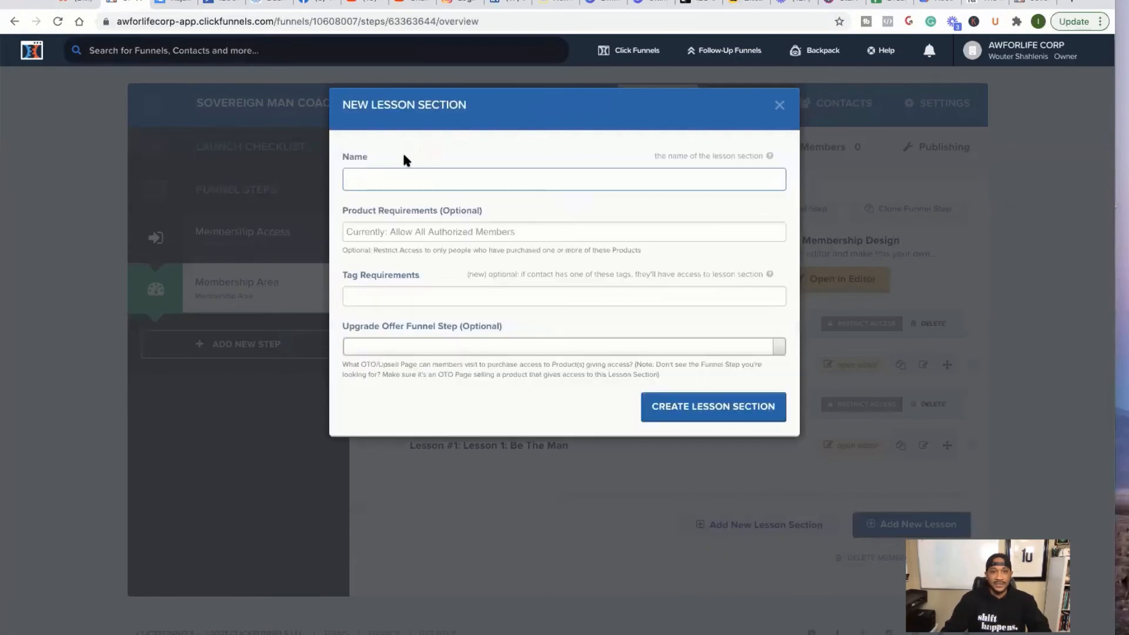
text(He)
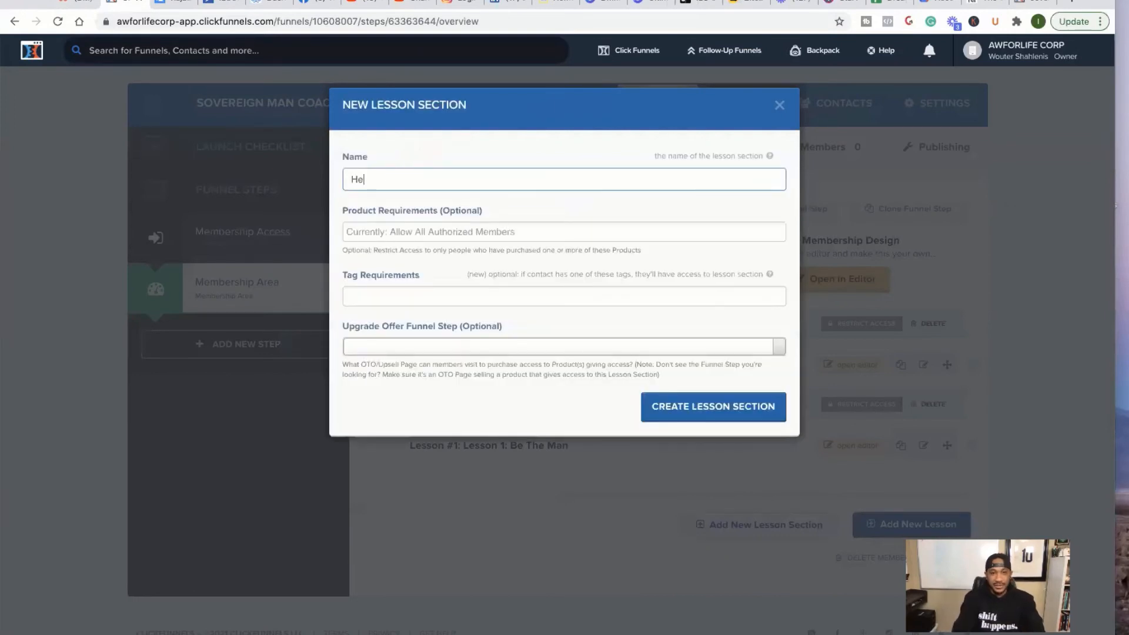
text(aling Exper)
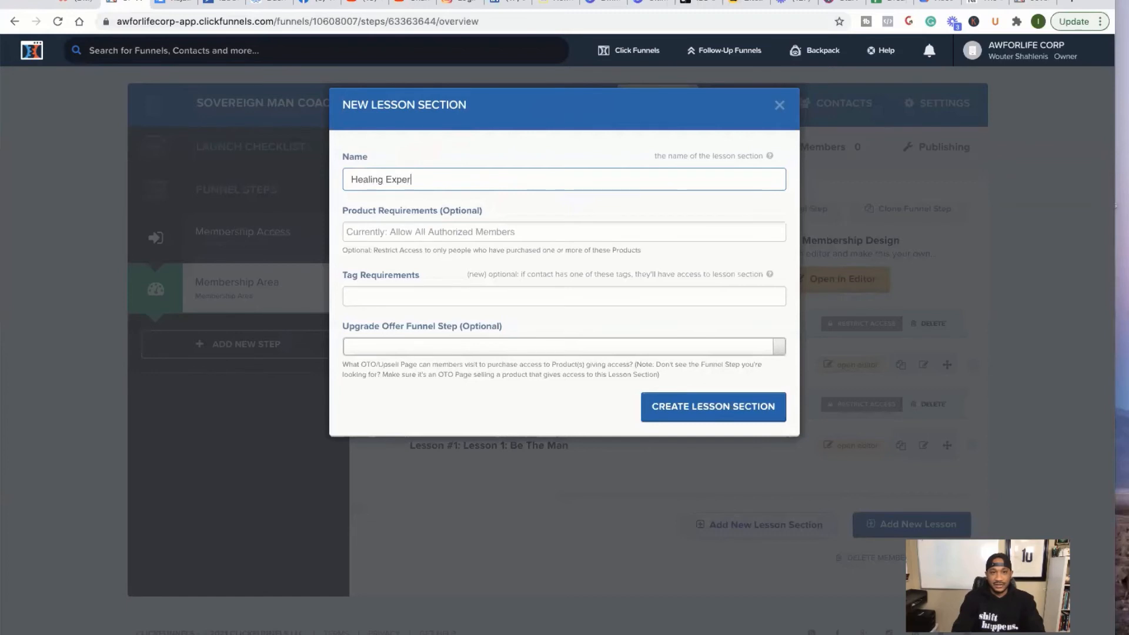
text(ience)
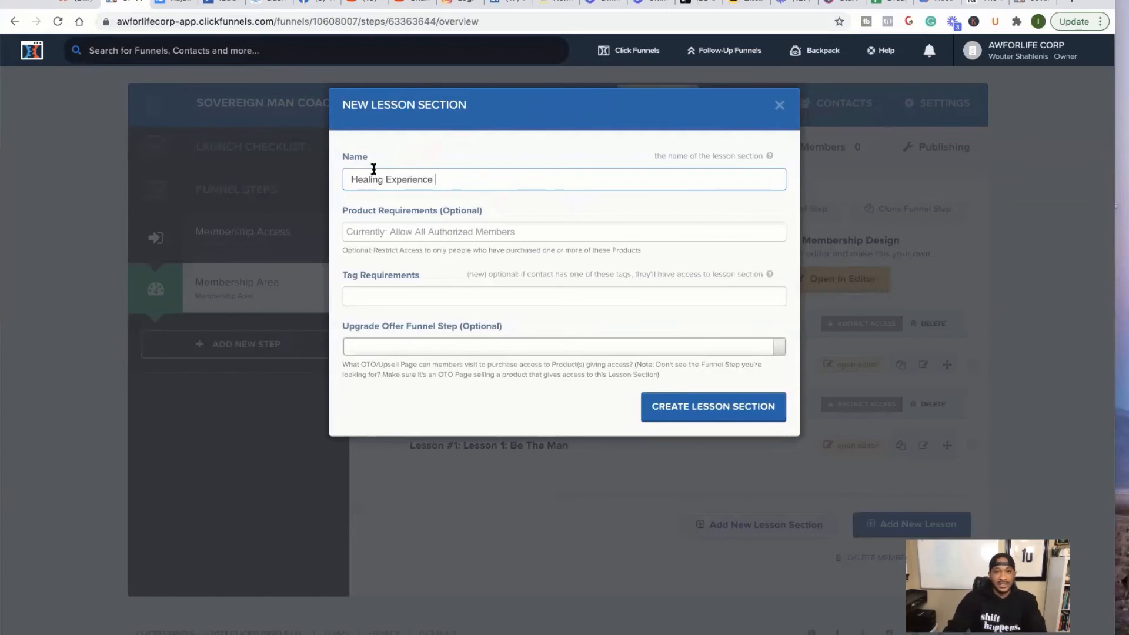
click(351, 179)
text(Bonus)
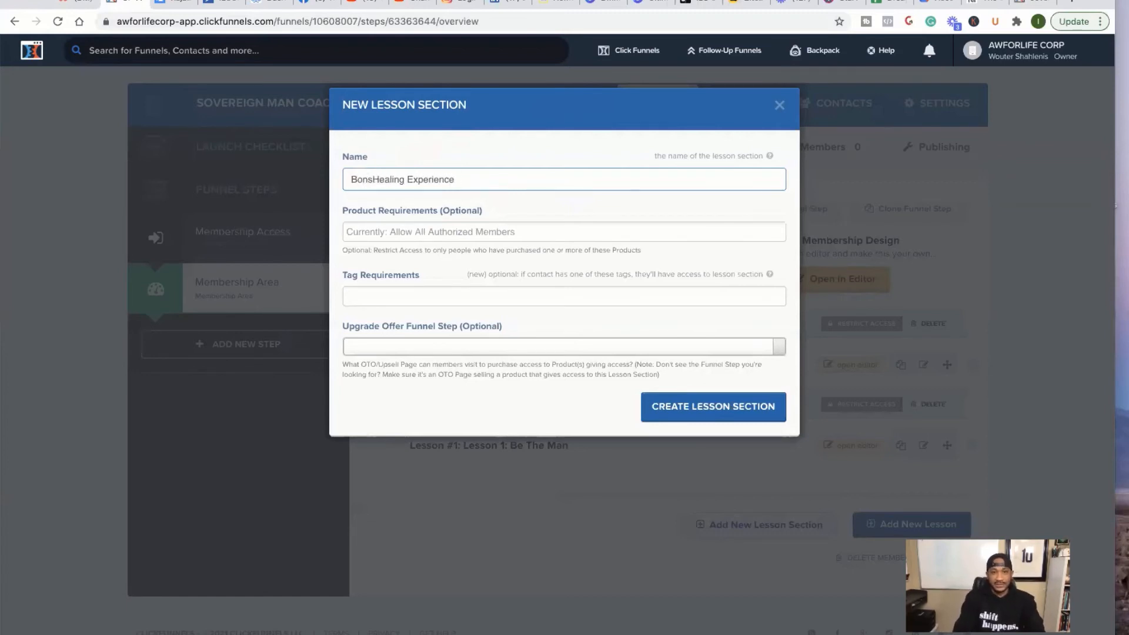
click(494, 233)
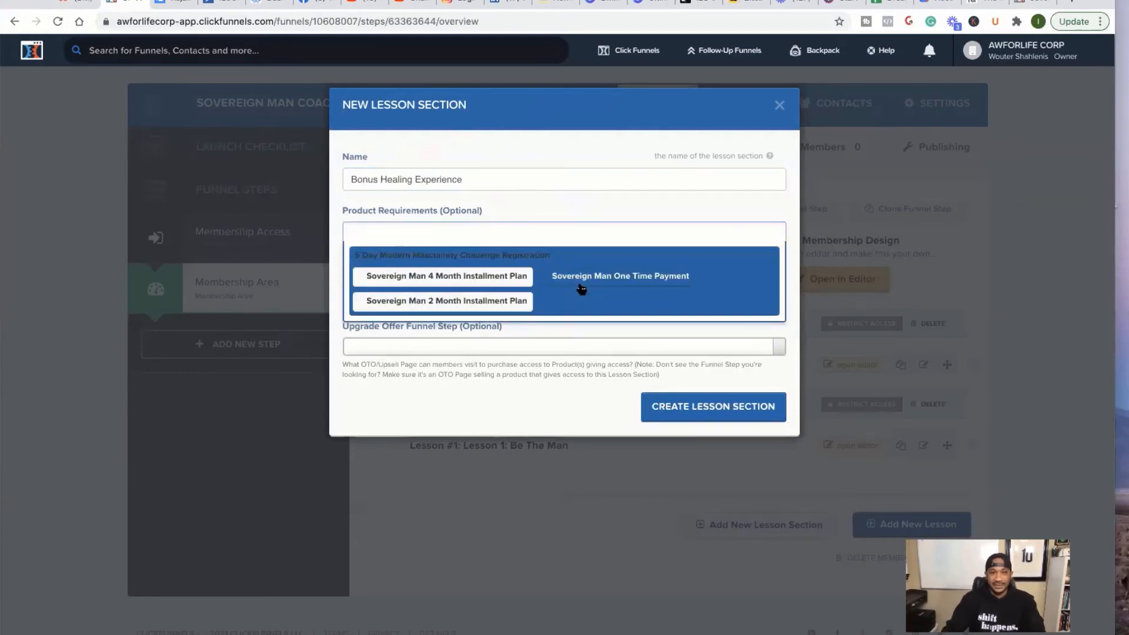
click(615, 277)
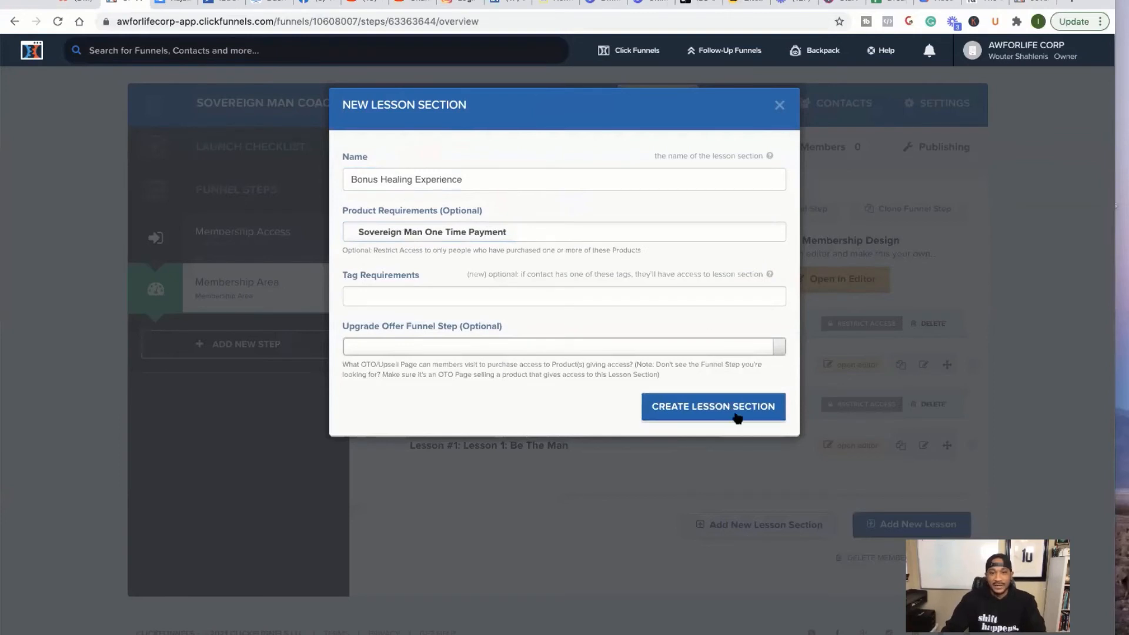
click(700, 412)
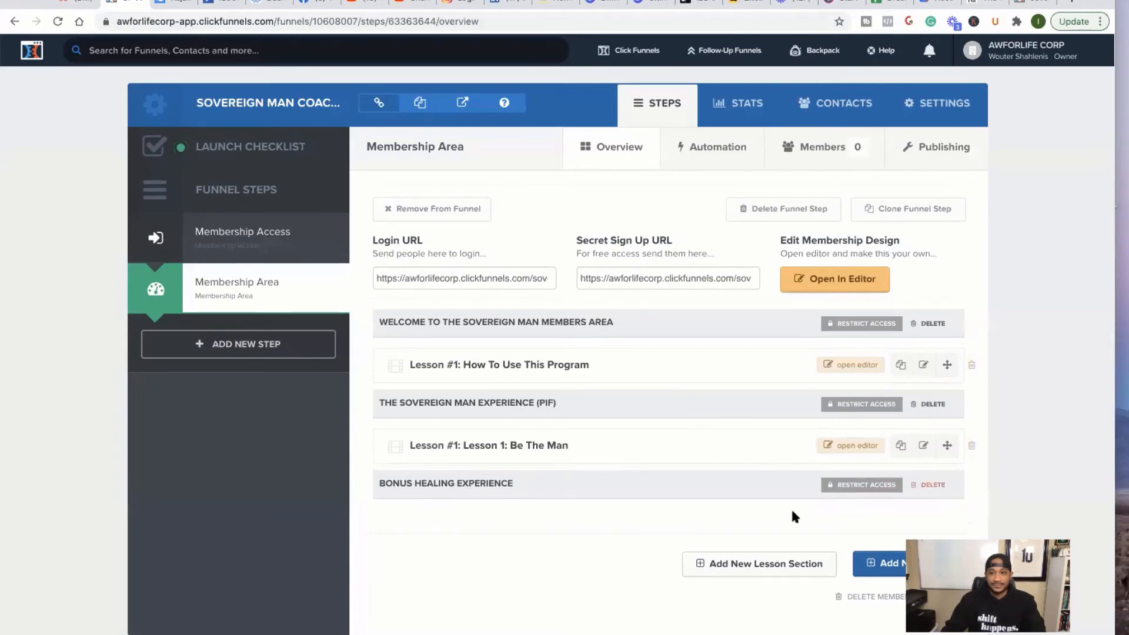
- Add a Video Lesson 'Lesson 0 For Healing' to Bonus Healing Experience, then view the members area
click(870, 564)
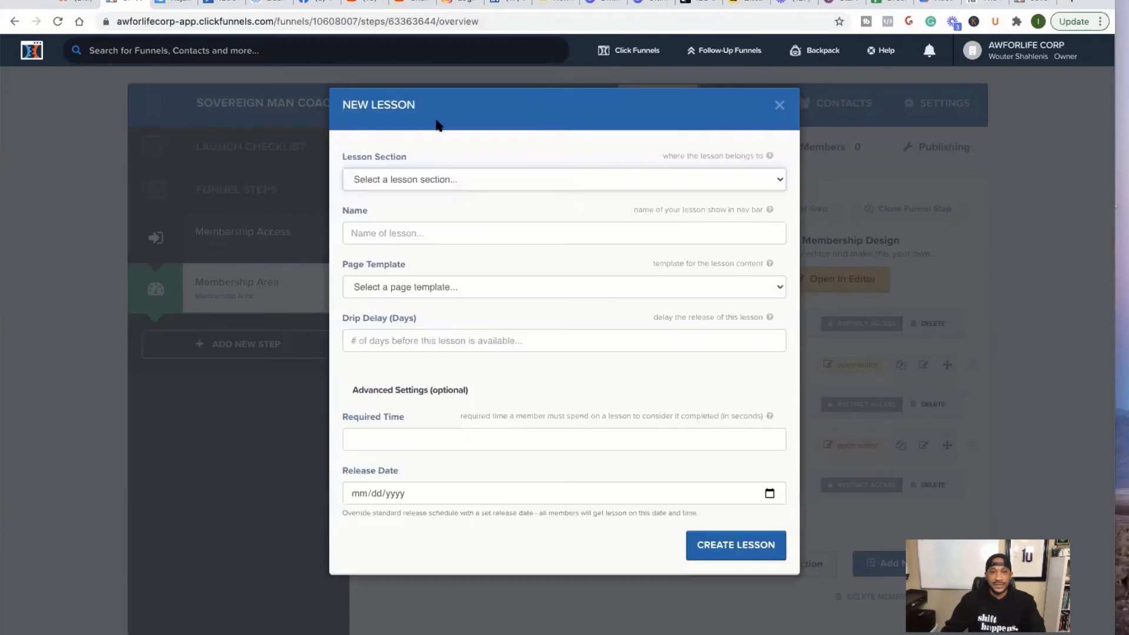
click(435, 178)
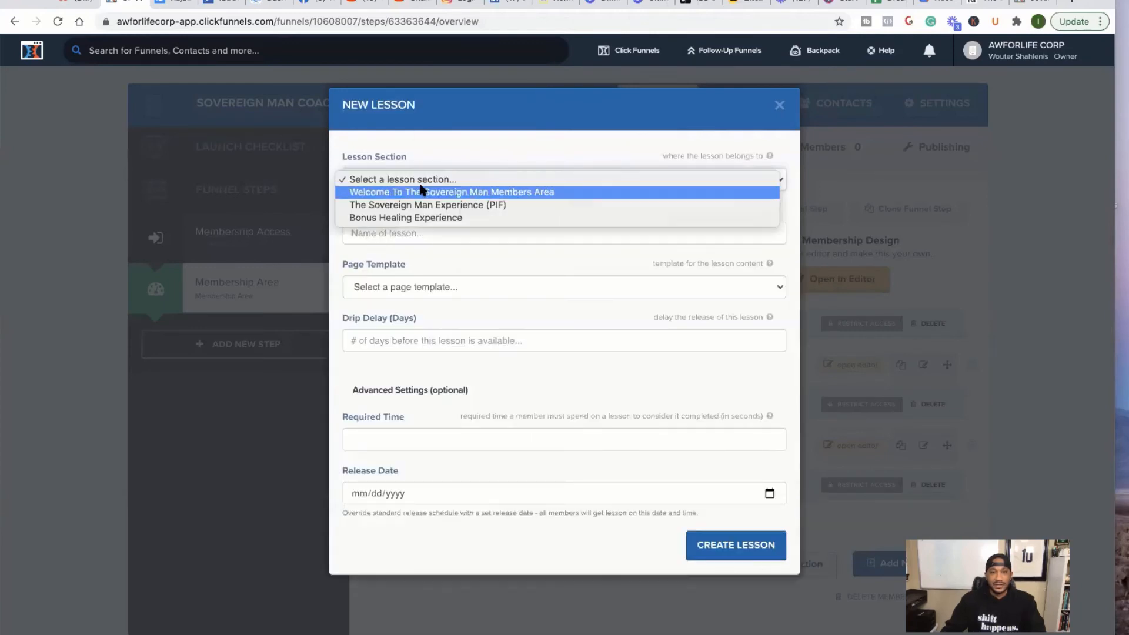
click(383, 218)
click(385, 233)
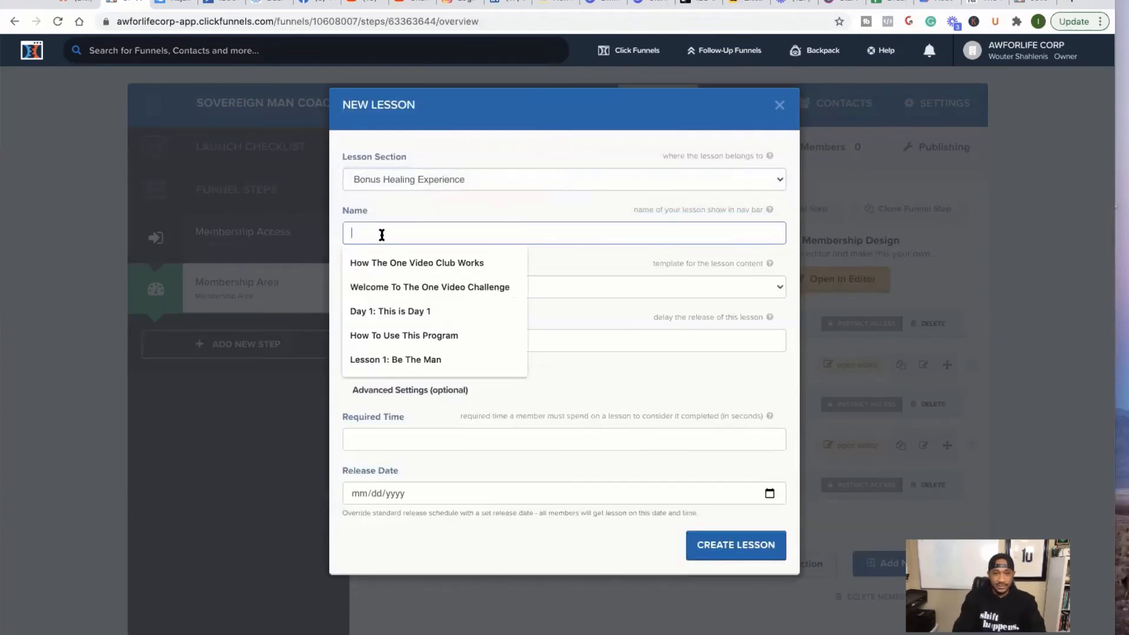
text(Lesson)
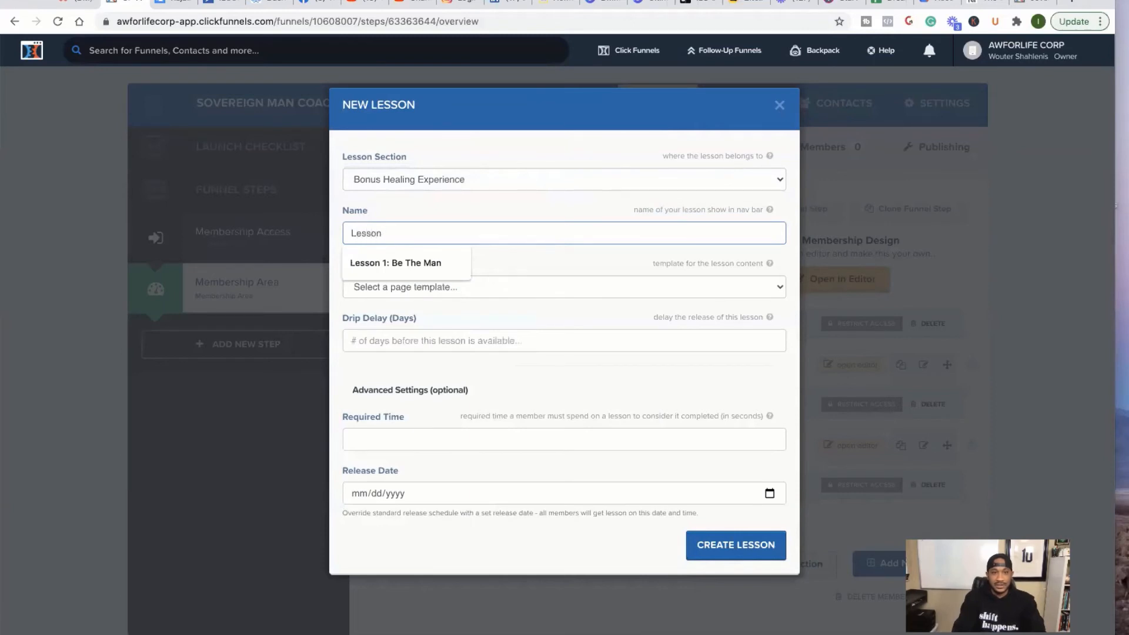
text( 0 For Healing)
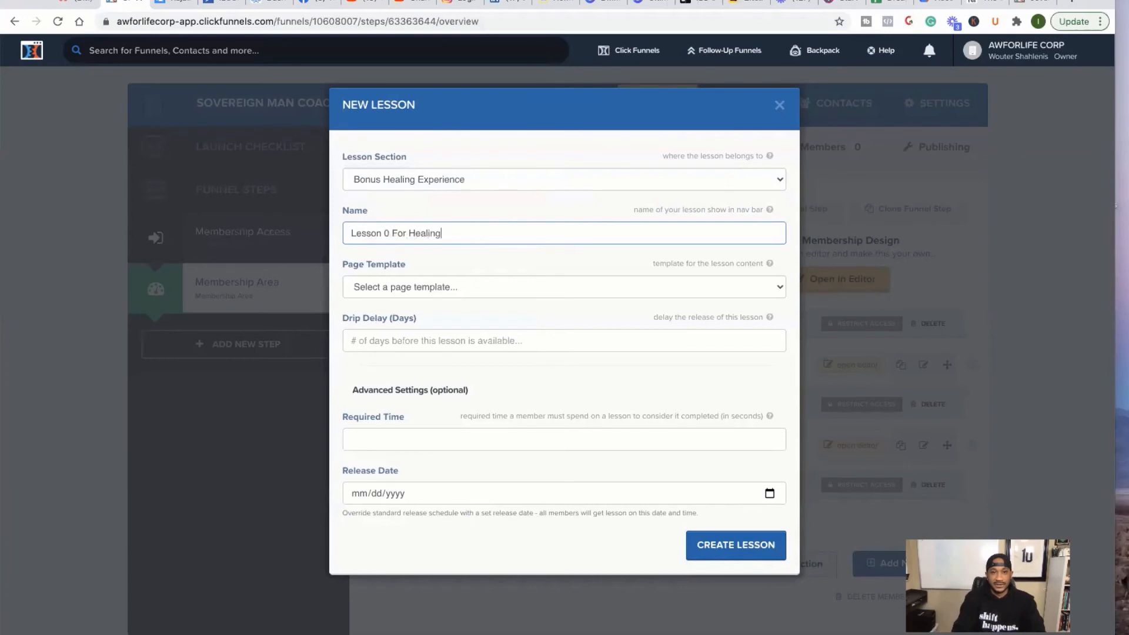
click(453, 283)
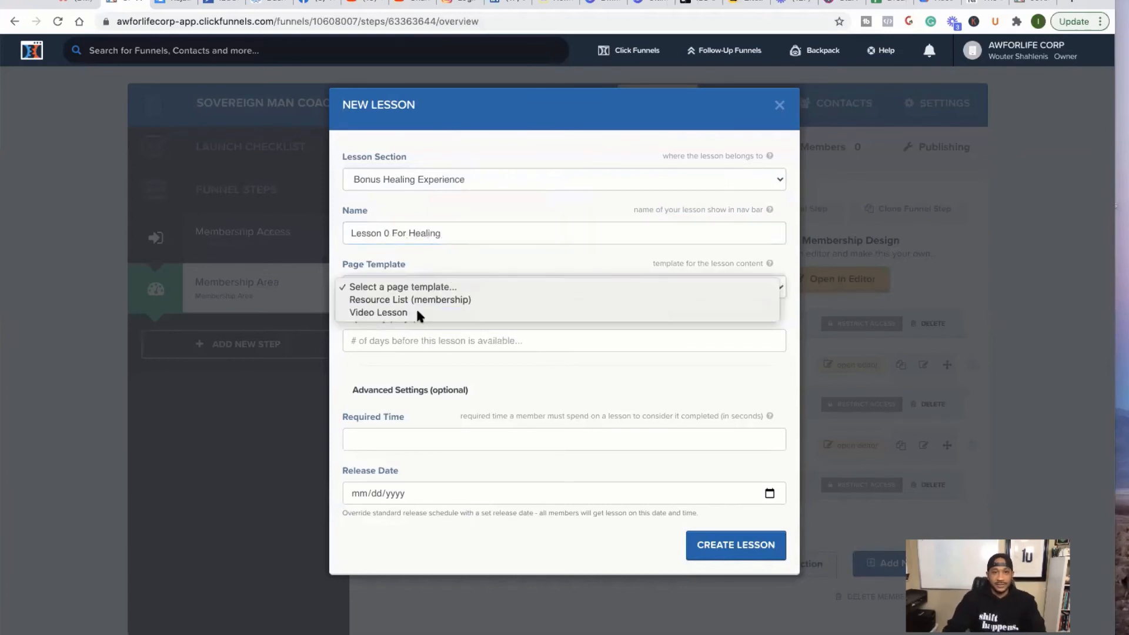
click(415, 311)
click(702, 548)
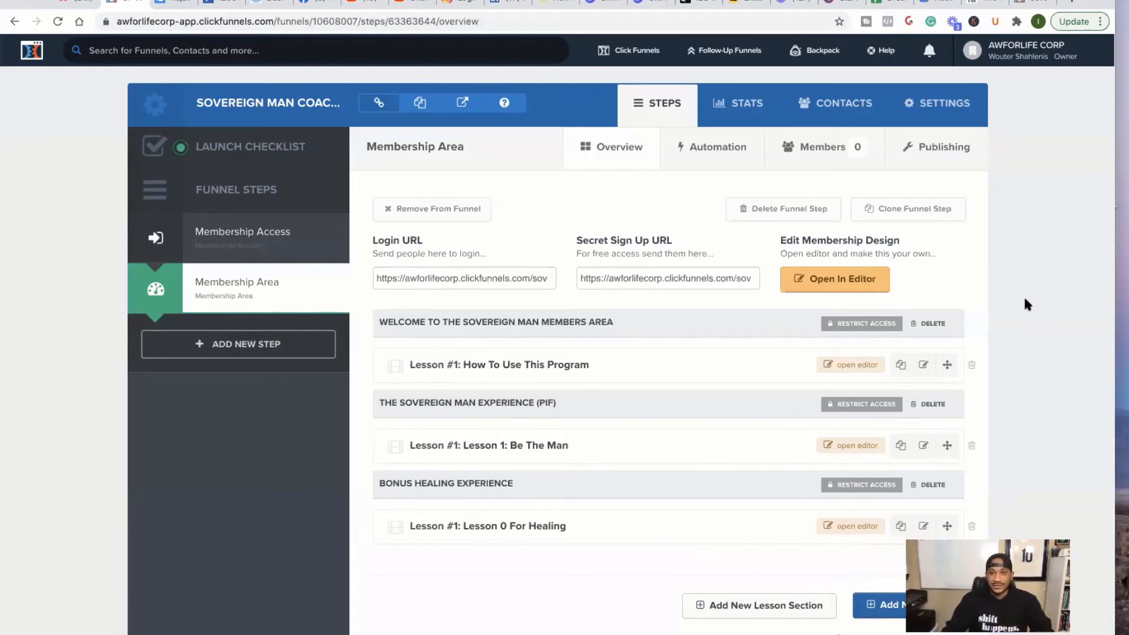
click(1023, 7)
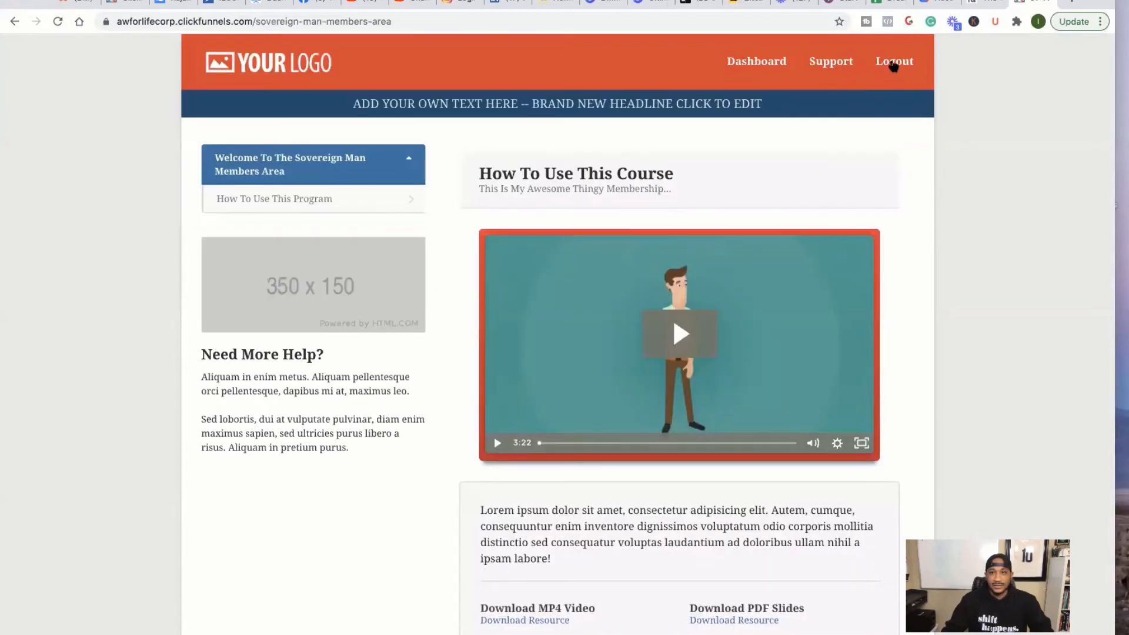
- Log out, submit a new member account, check the Welcome section, and return to the funnel
click(894, 63)
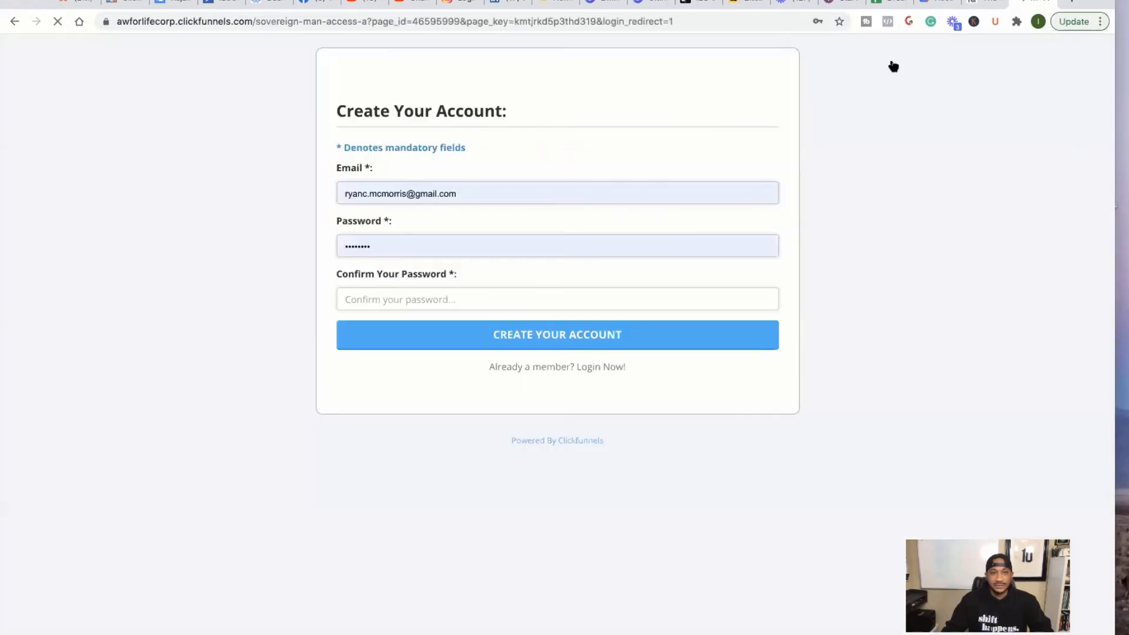
click(544, 293)
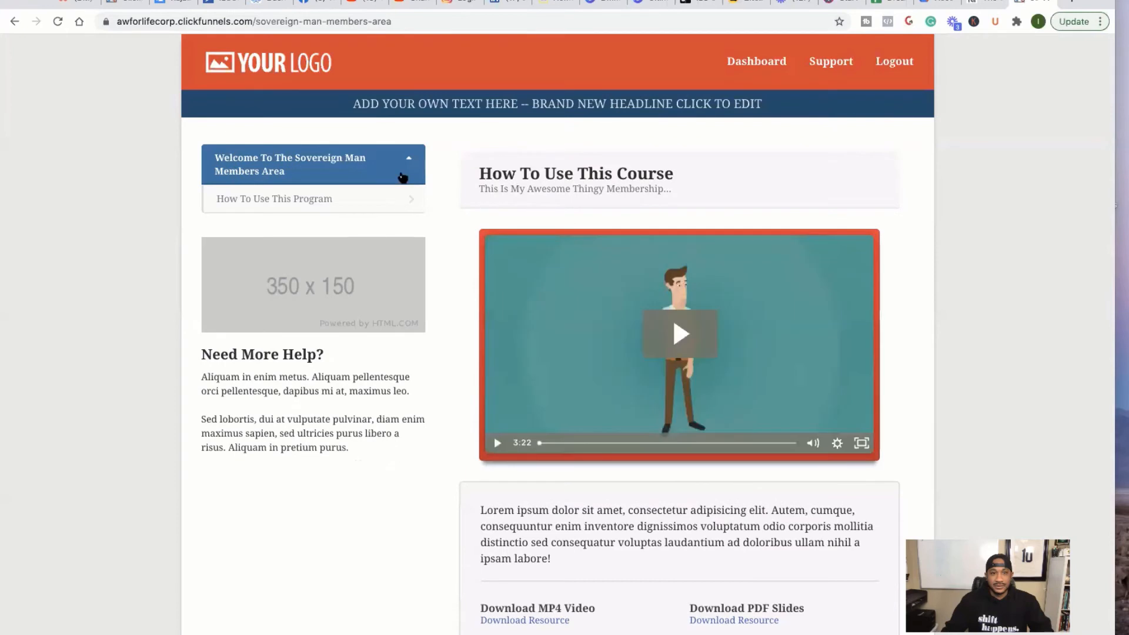
click(409, 168)
click(408, 168)
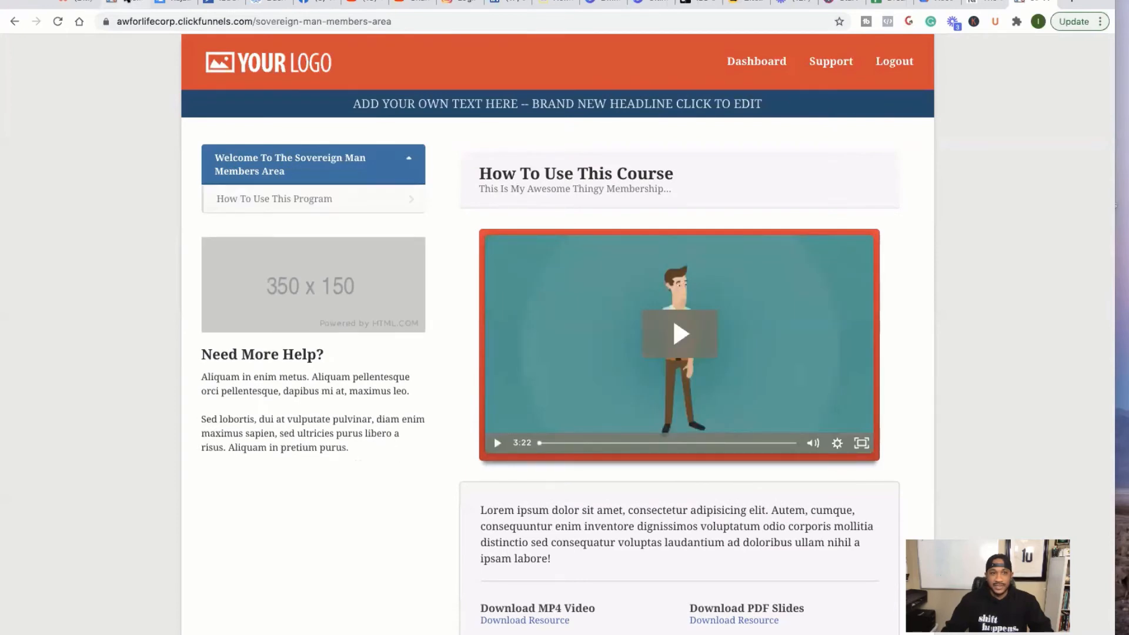
click(125, 4)
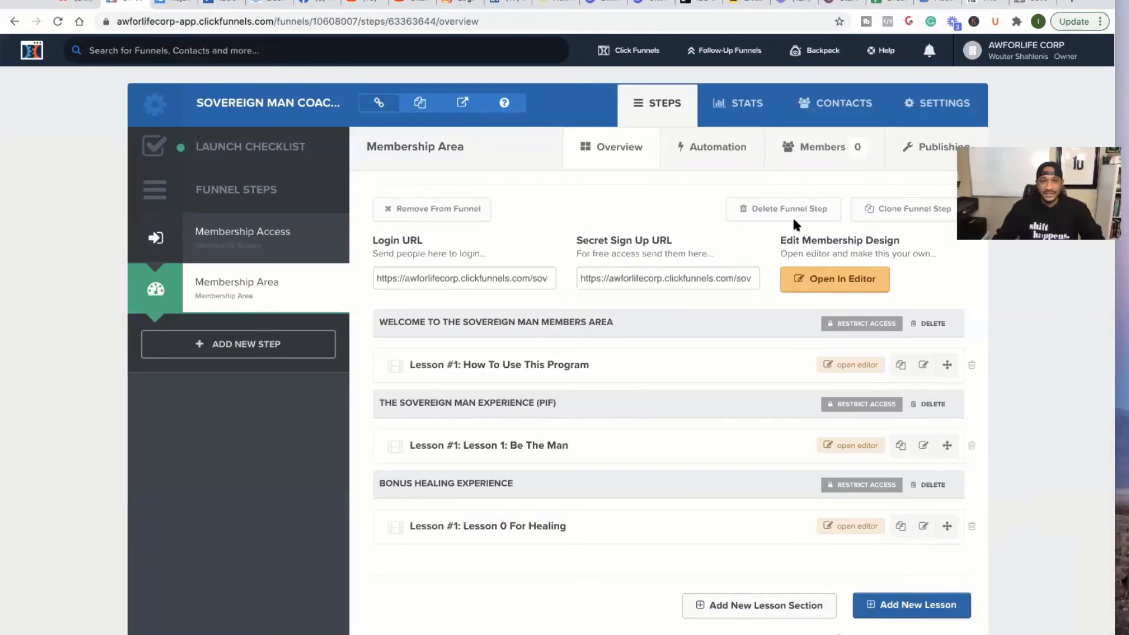
- Refresh the Membership Area's members list and open the test member's contact profile
click(58, 25)
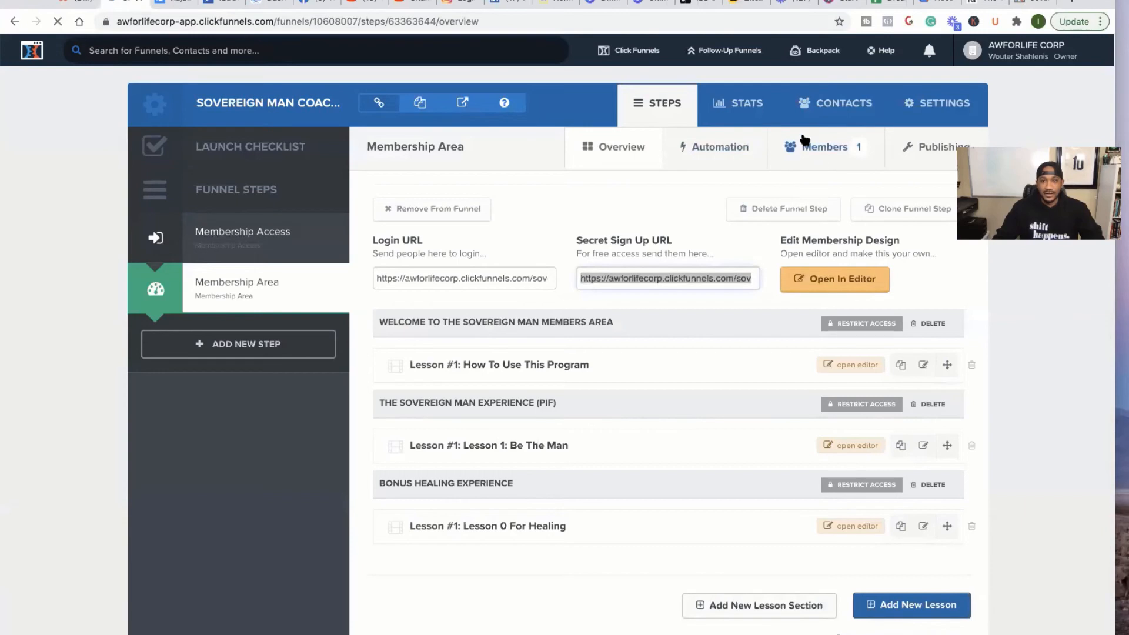
click(831, 134)
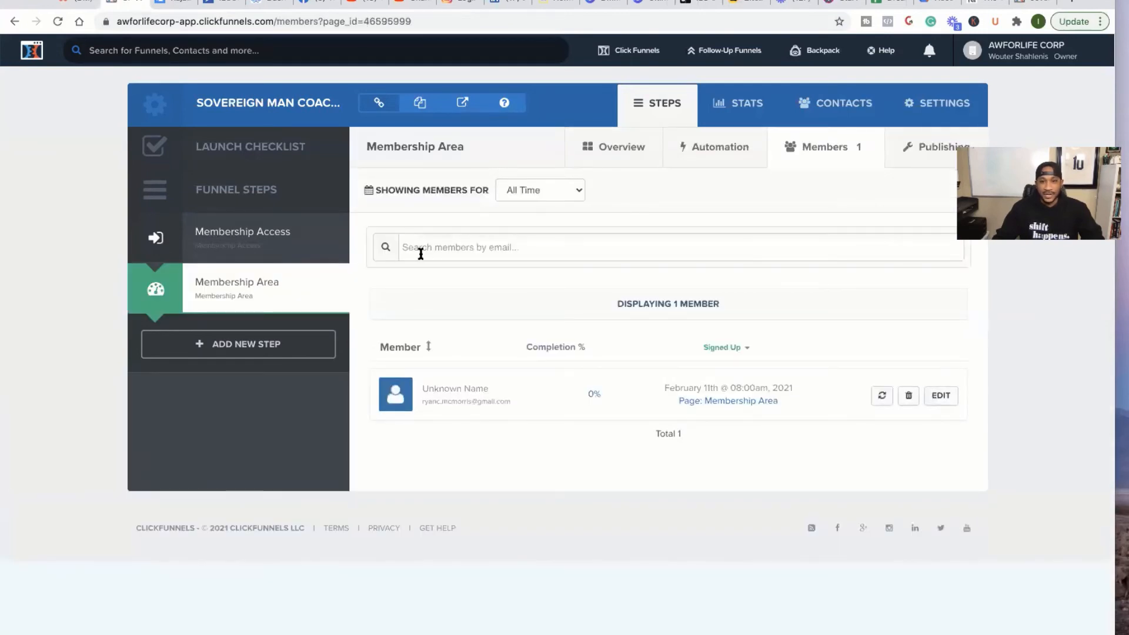
mouse_move(267, 279)
click(824, 152)
click(939, 398)
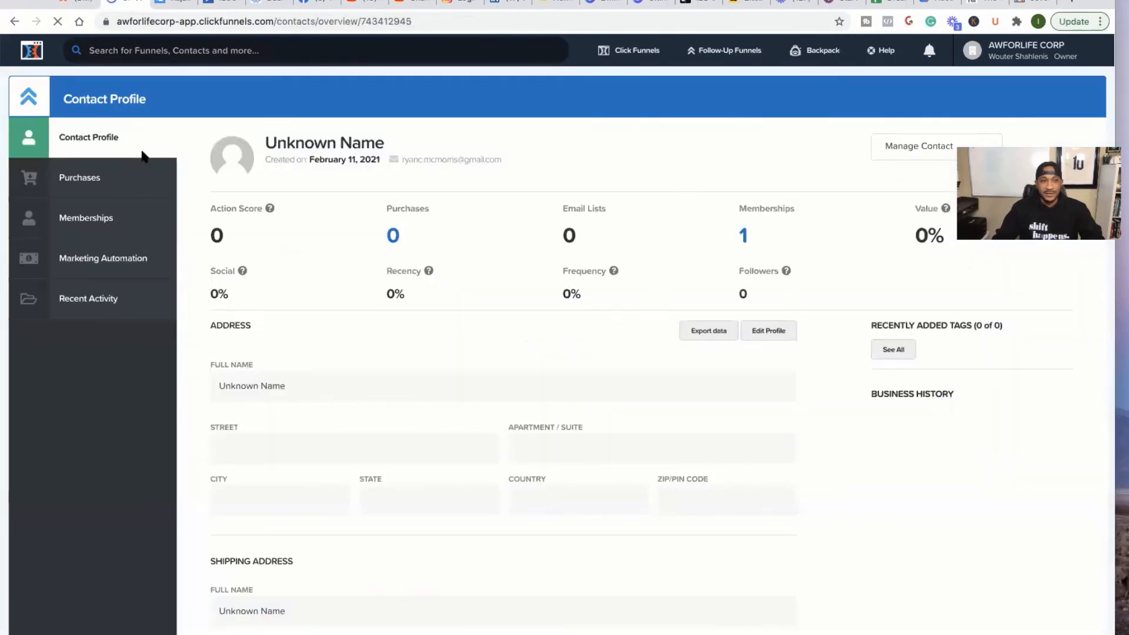
- Add a Sovereign Man One Time Payment purchase to the contact, then reload the members area
click(94, 178)
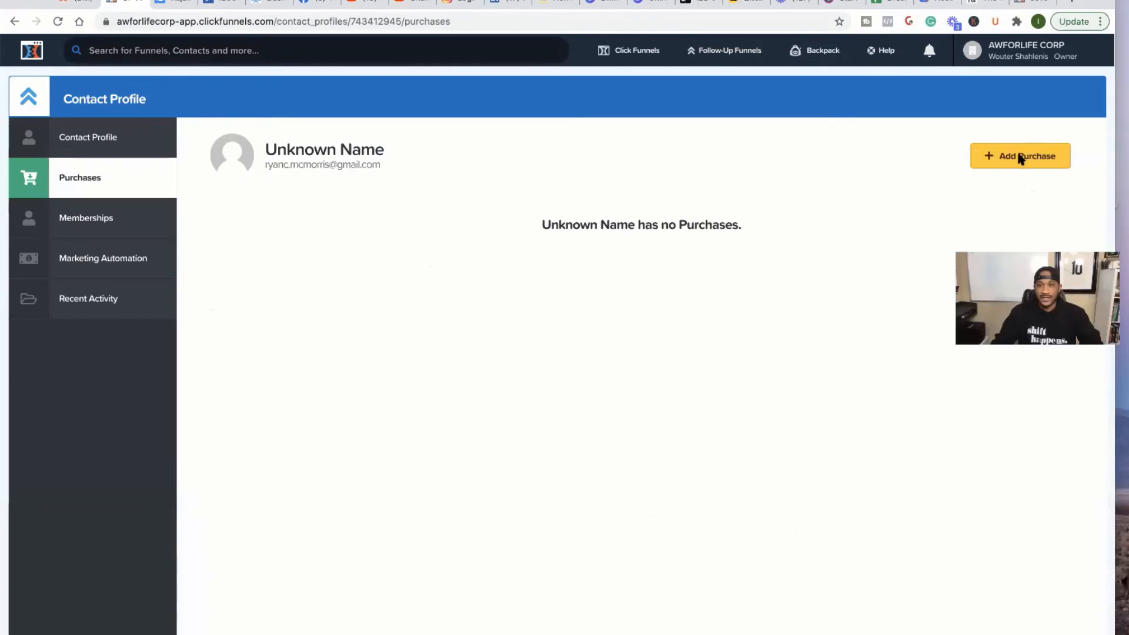
click(1021, 158)
click(650, 351)
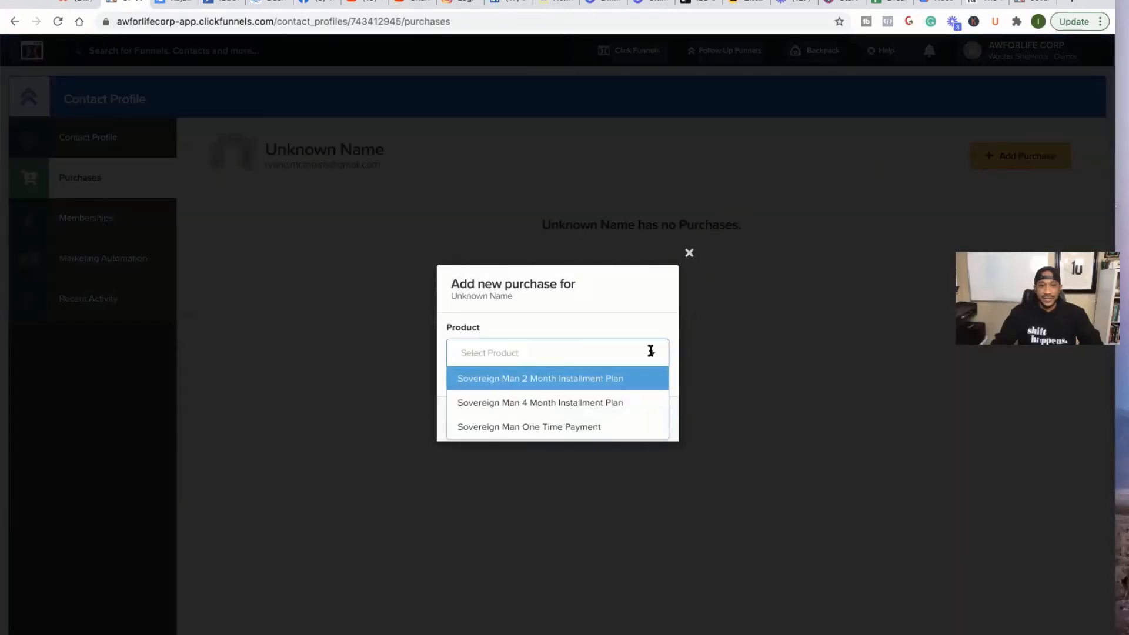
click(524, 427)
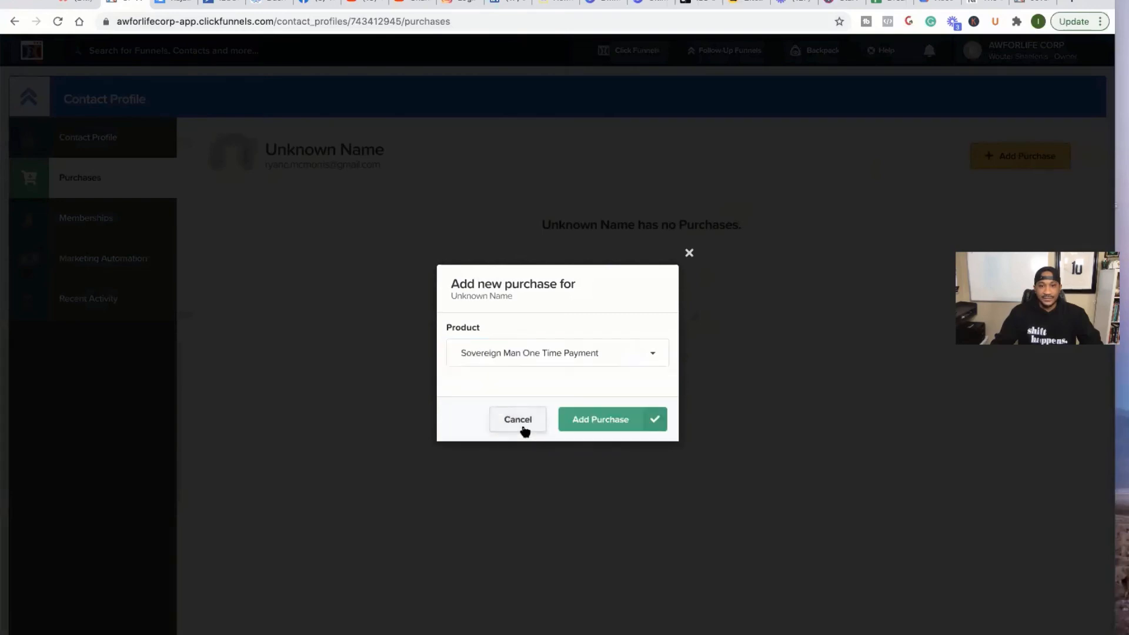
click(601, 421)
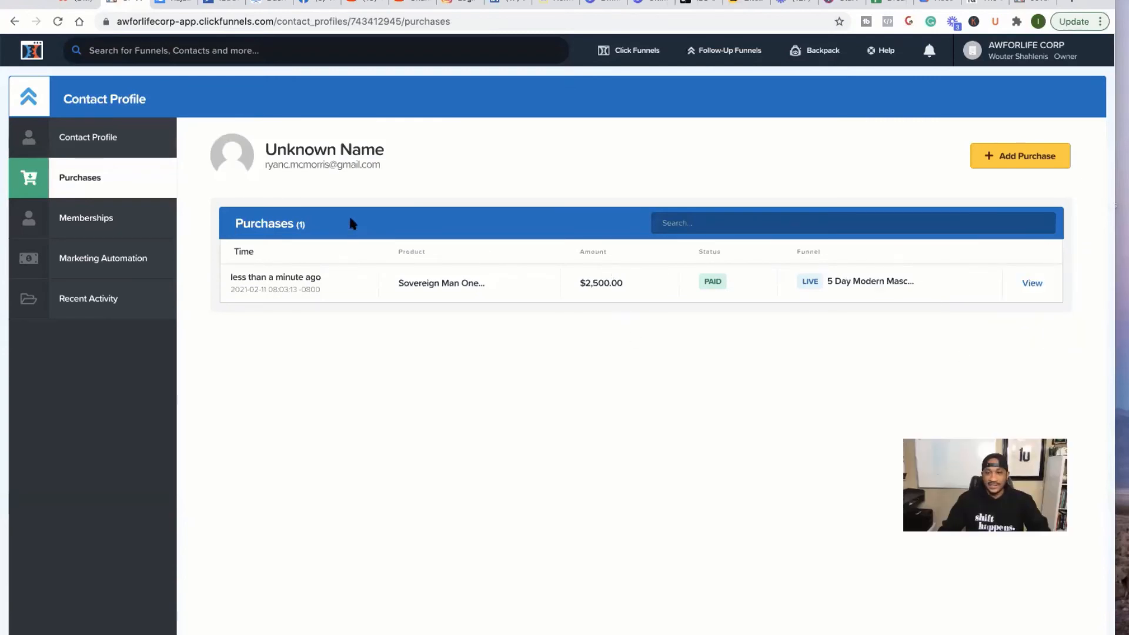
click(1024, 3)
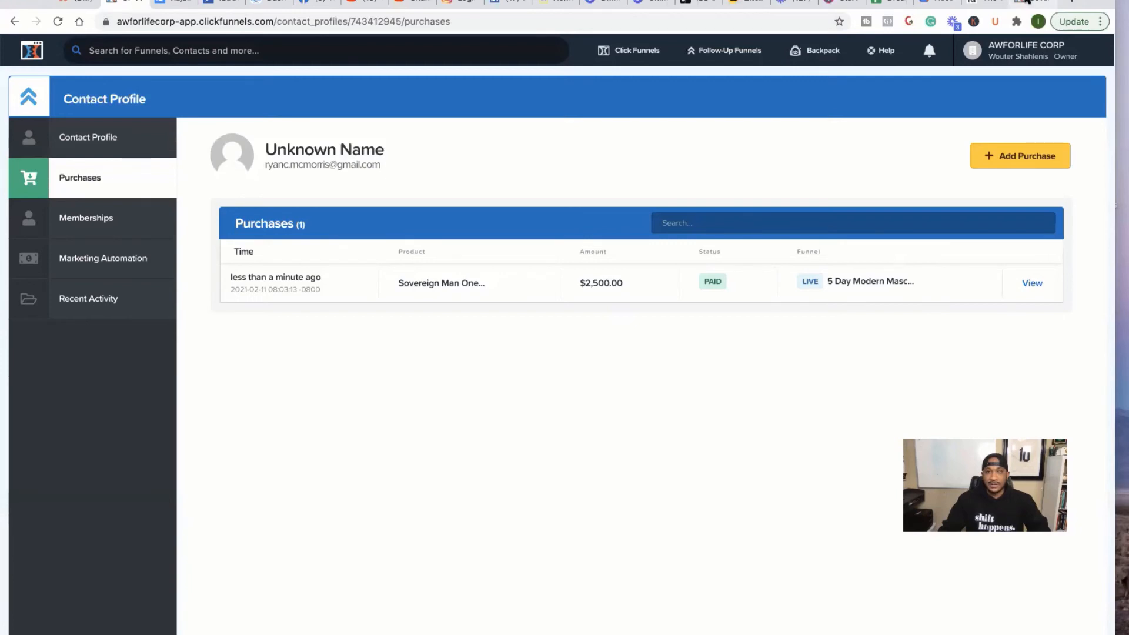
click(58, 22)
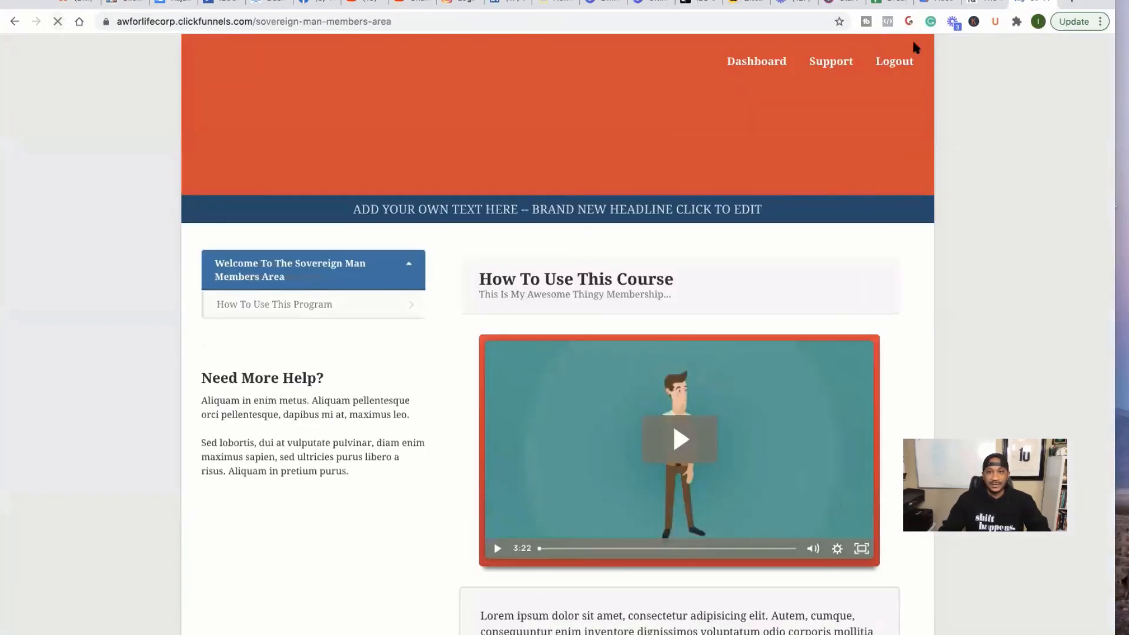
- Log out and back into the members area, then collapse the Welcome section
click(892, 63)
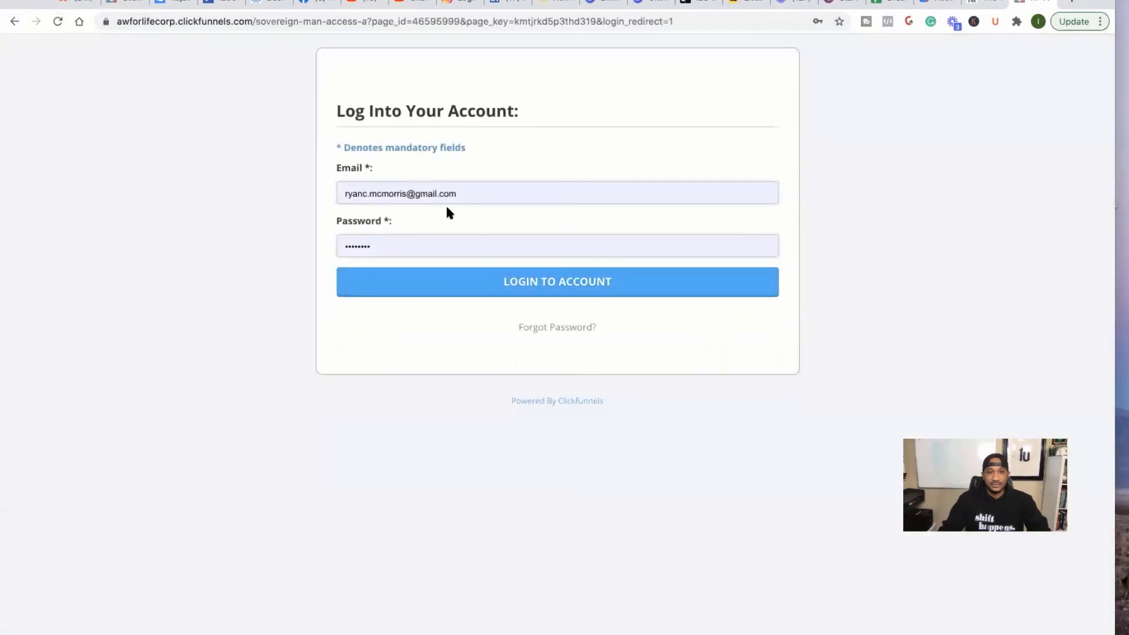
click(511, 288)
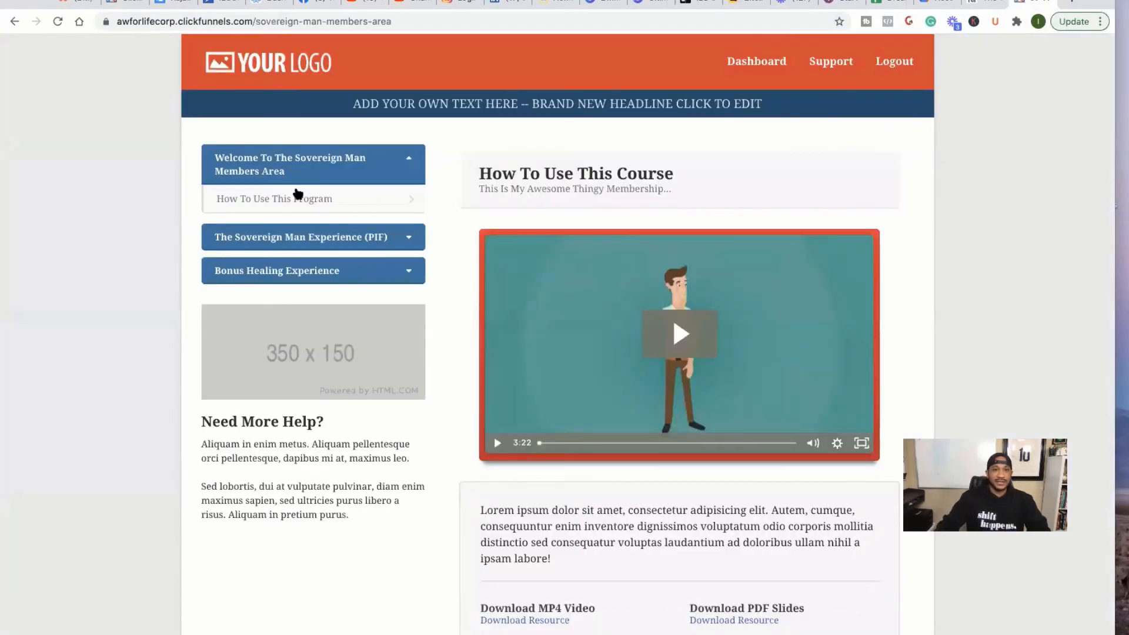
scroll(298, 194, up, 5)
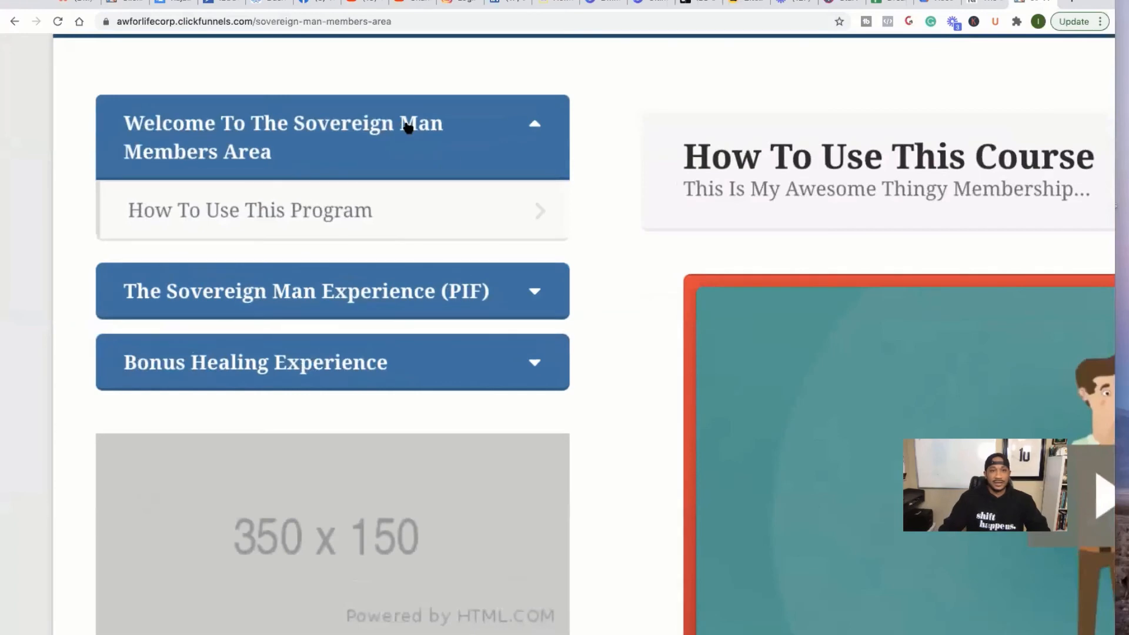
click(532, 126)
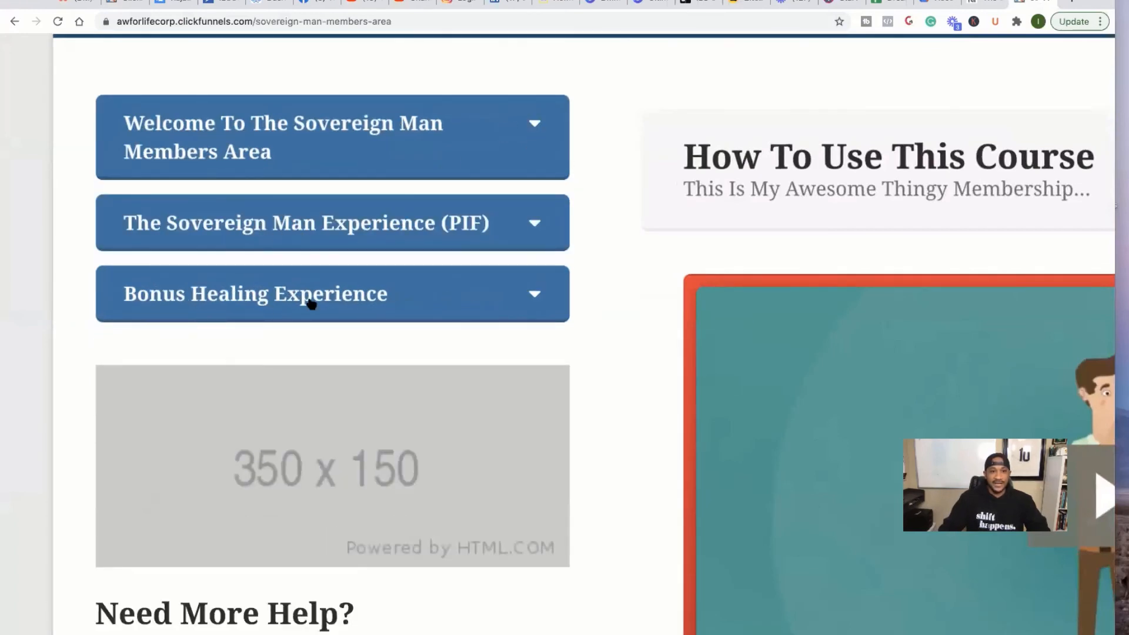
- Review the newly unlocked sections, reset the page zoom, and return to the contact's purchases
scroll(364, 312, down, 5)
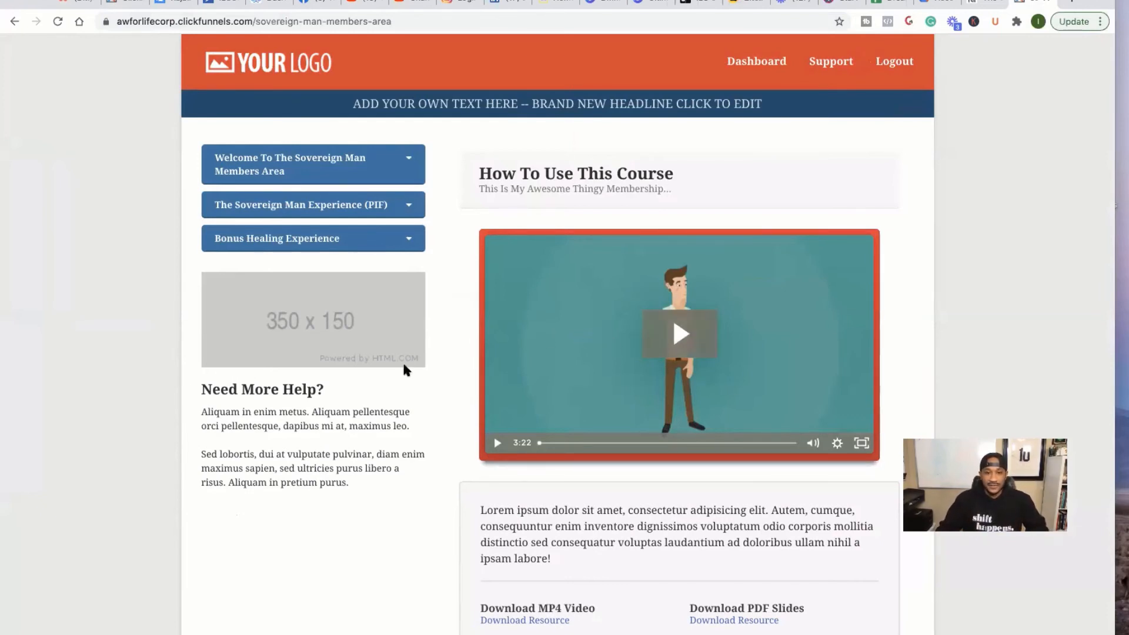
scroll(625, 537, down, 3)
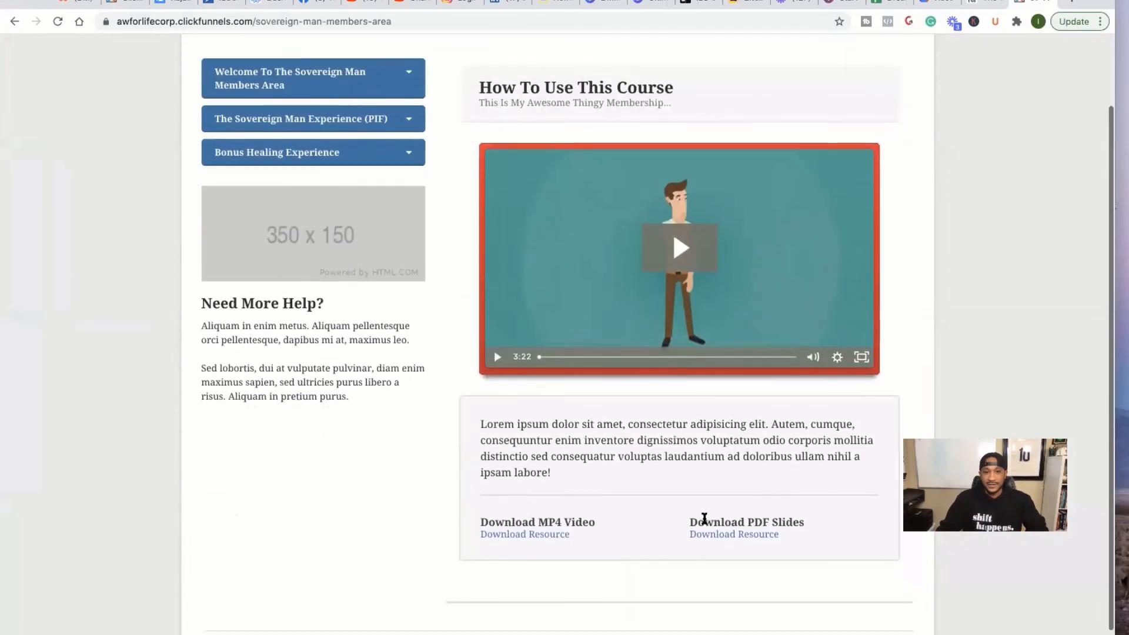
scroll(468, 320, up, 2)
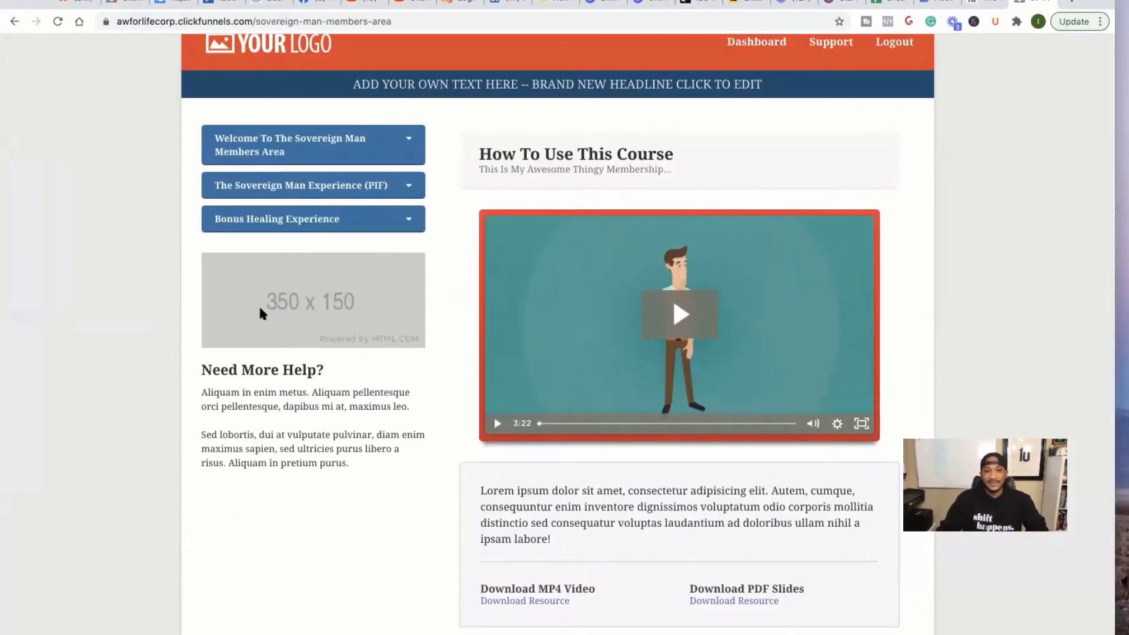
scroll(244, 319, up, 5)
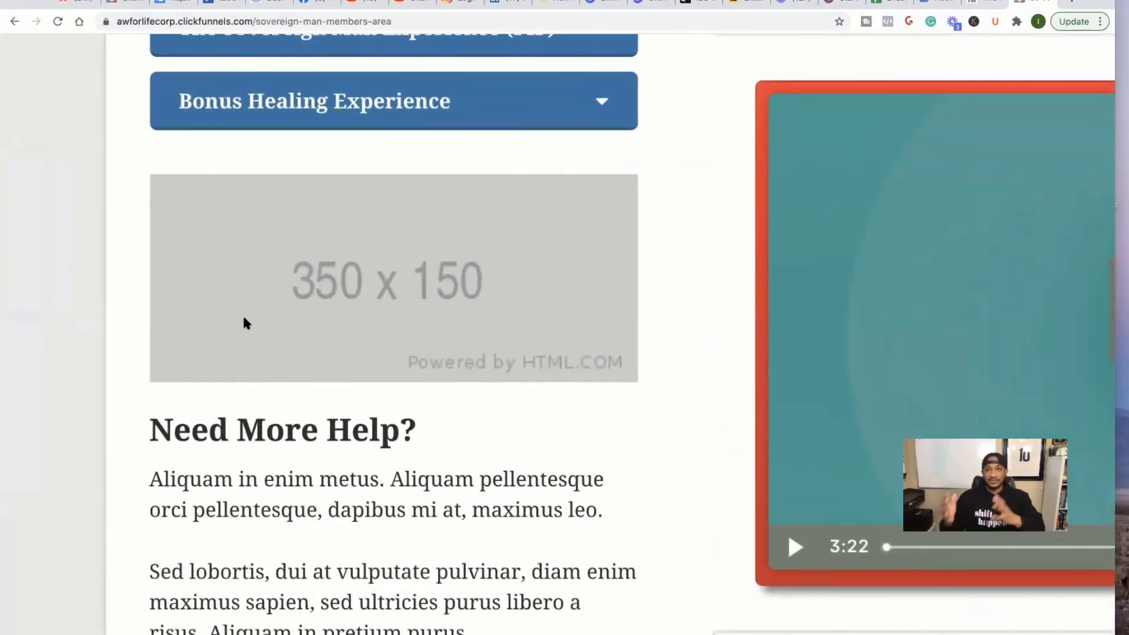
scroll(244, 320, down, 5)
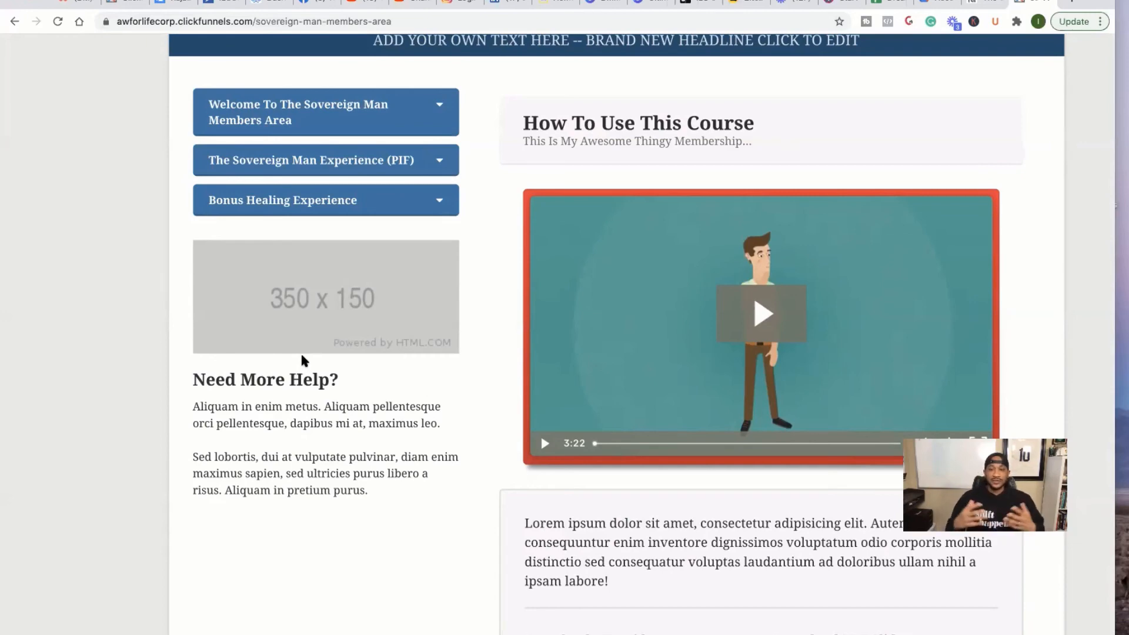
key(ctrl+minus)
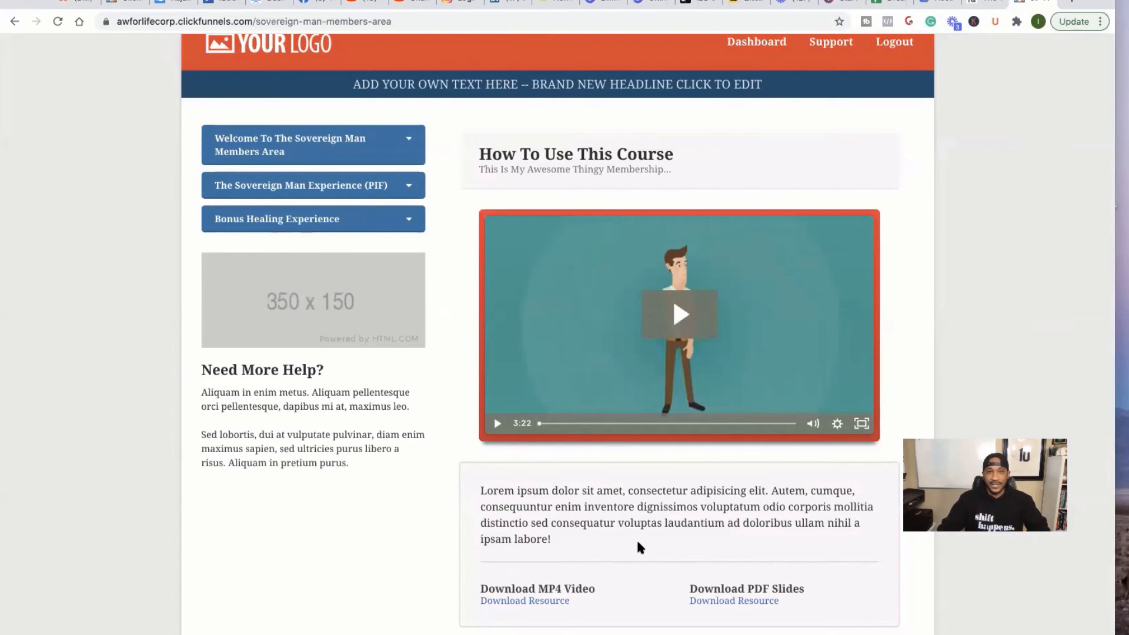
click(124, 3)
- Open the Sovereign Man One Time Payment product on the challenge funnel's Order Form step for editing
mouse_move(623, 50)
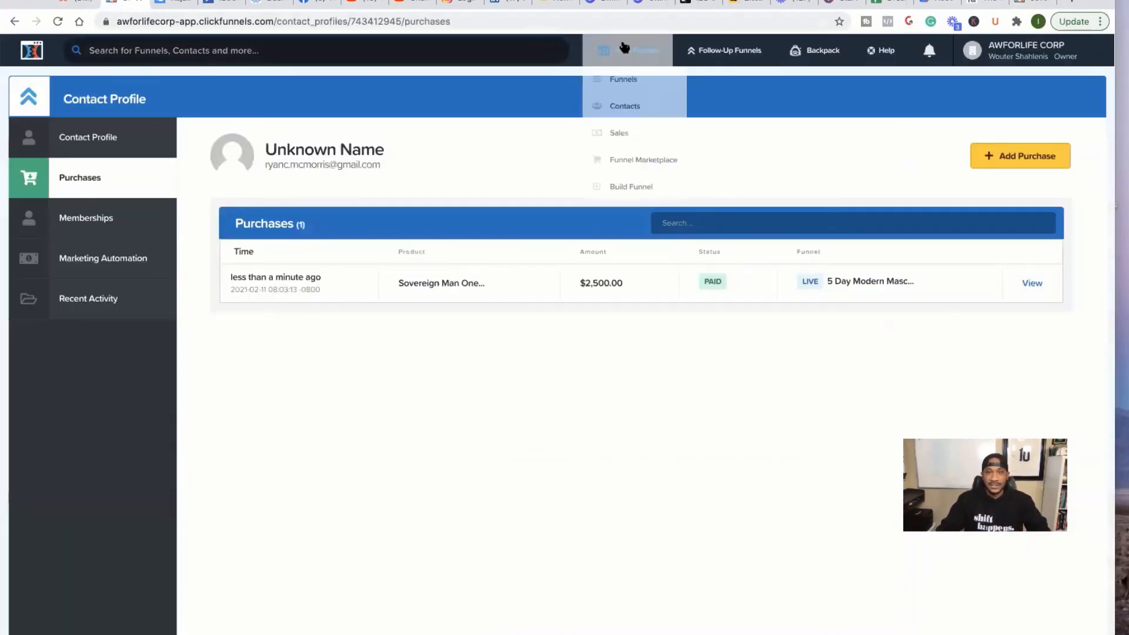
click(621, 79)
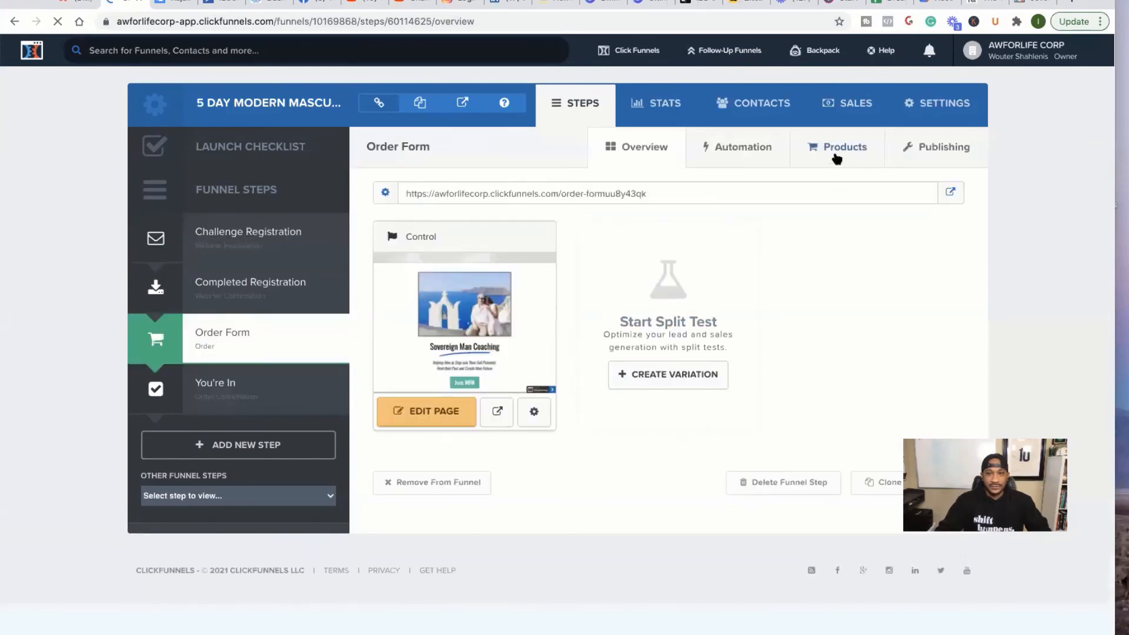
click(832, 150)
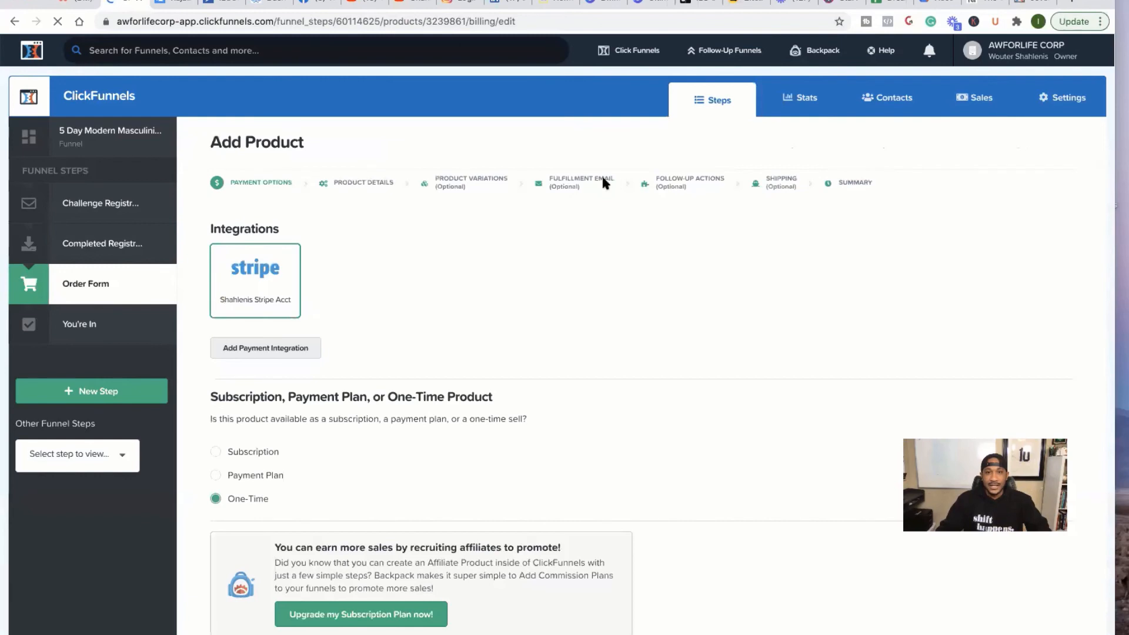
- Turn on the product's fulfillment email and give it the subject 'COngrats on paying in'
click(568, 185)
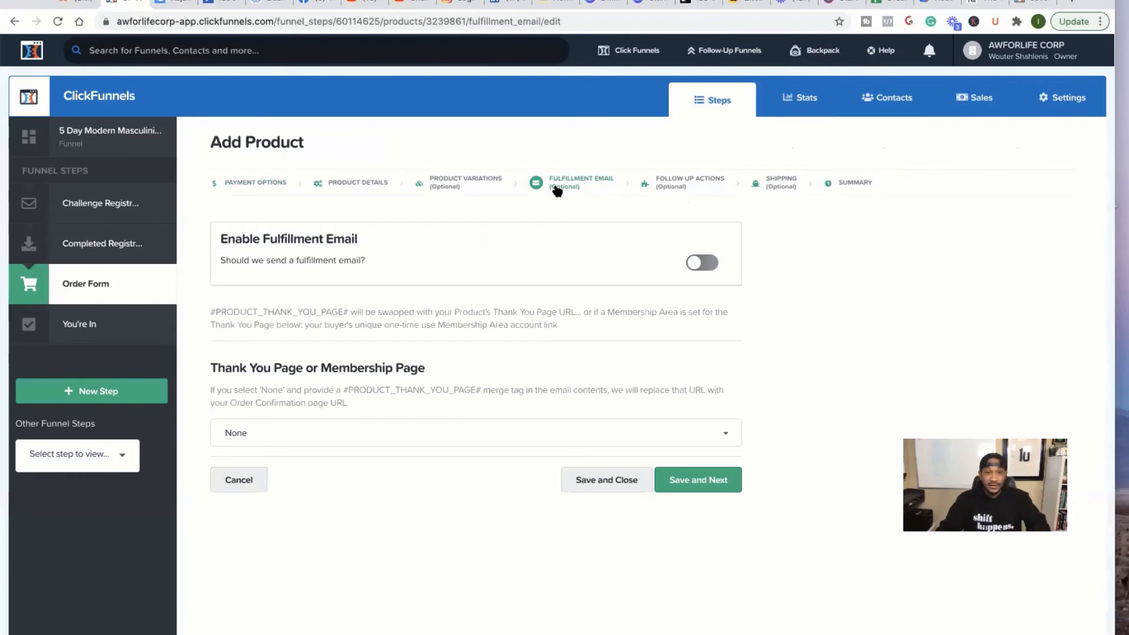
click(702, 263)
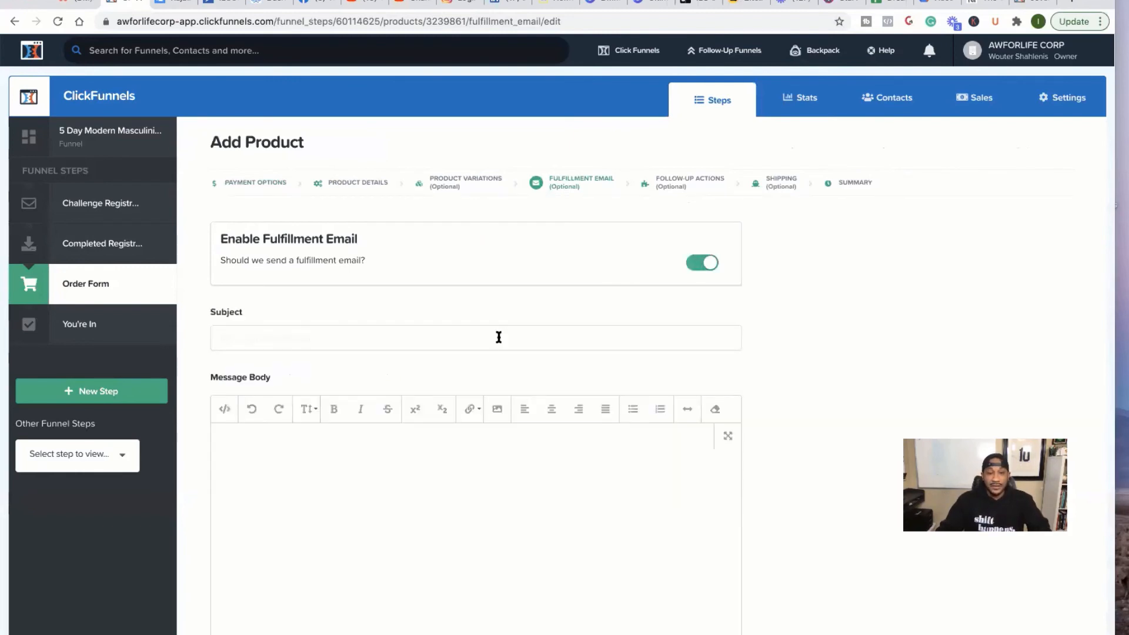
scroll(499, 335, down, 2)
scroll(497, 340, down, 1)
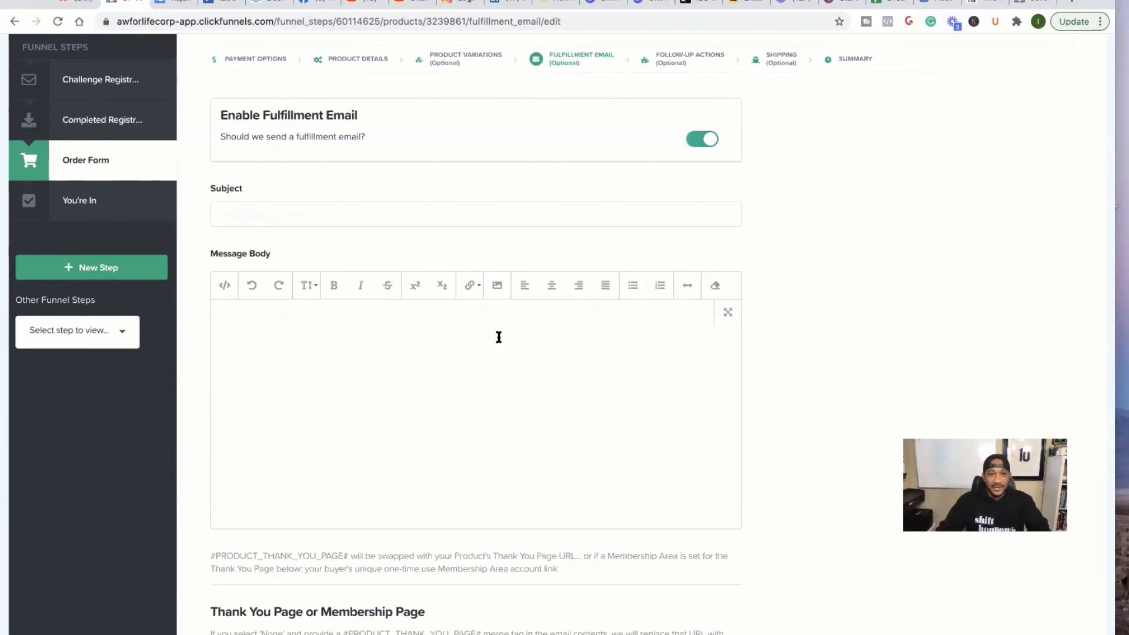
click(355, 219)
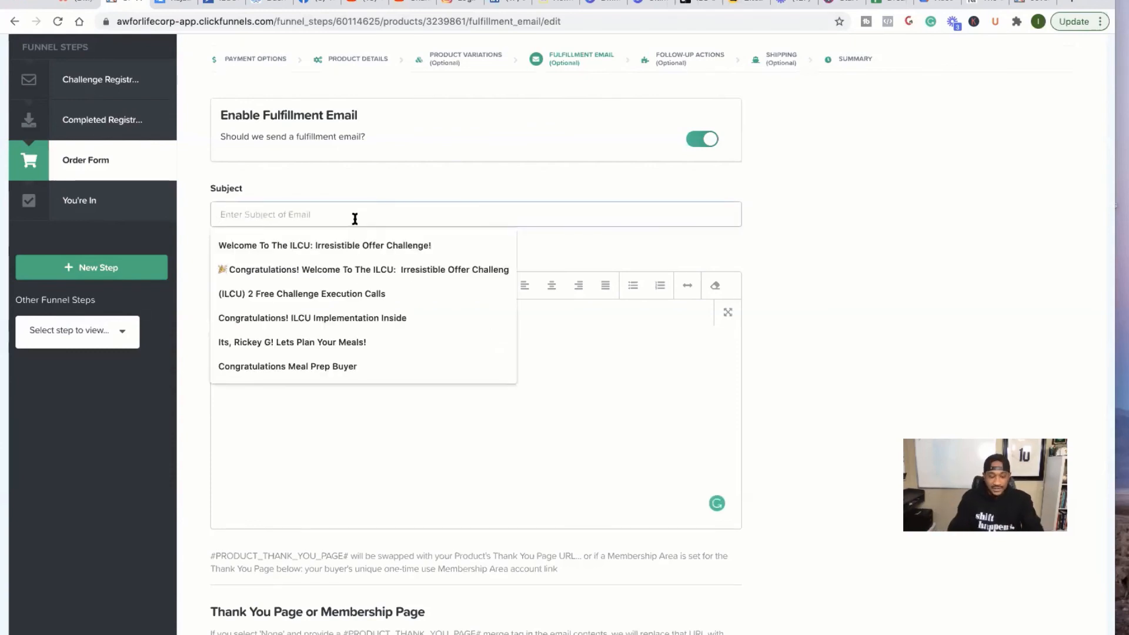
text(COngratas)
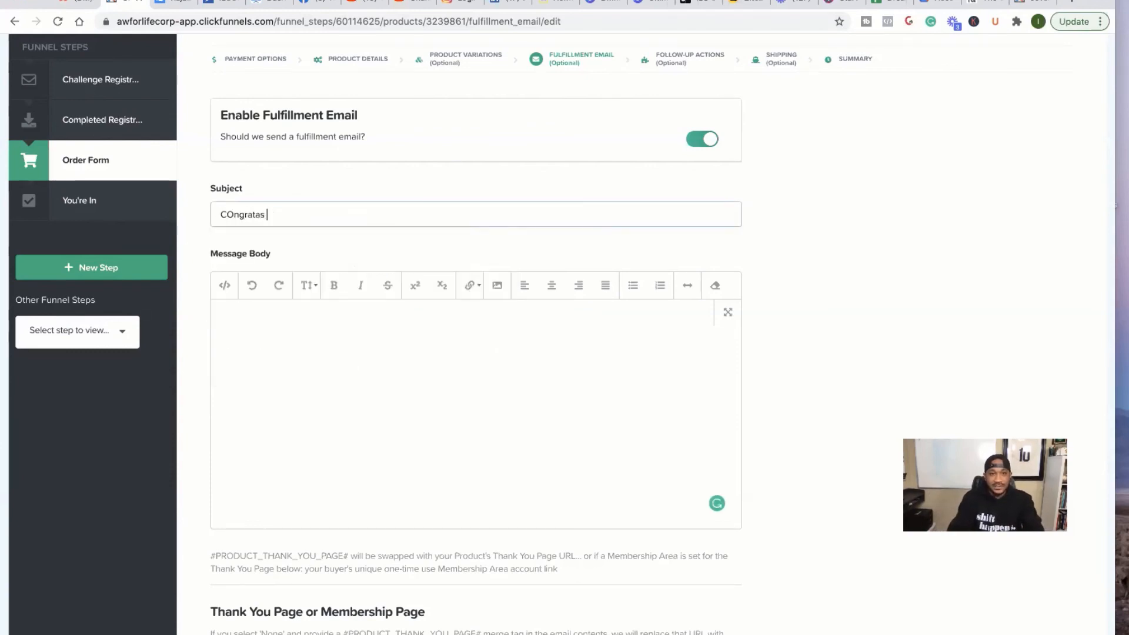
key(BackSpace)
key(BackSpace)
key(BackSpace)
text(s on paying in full)
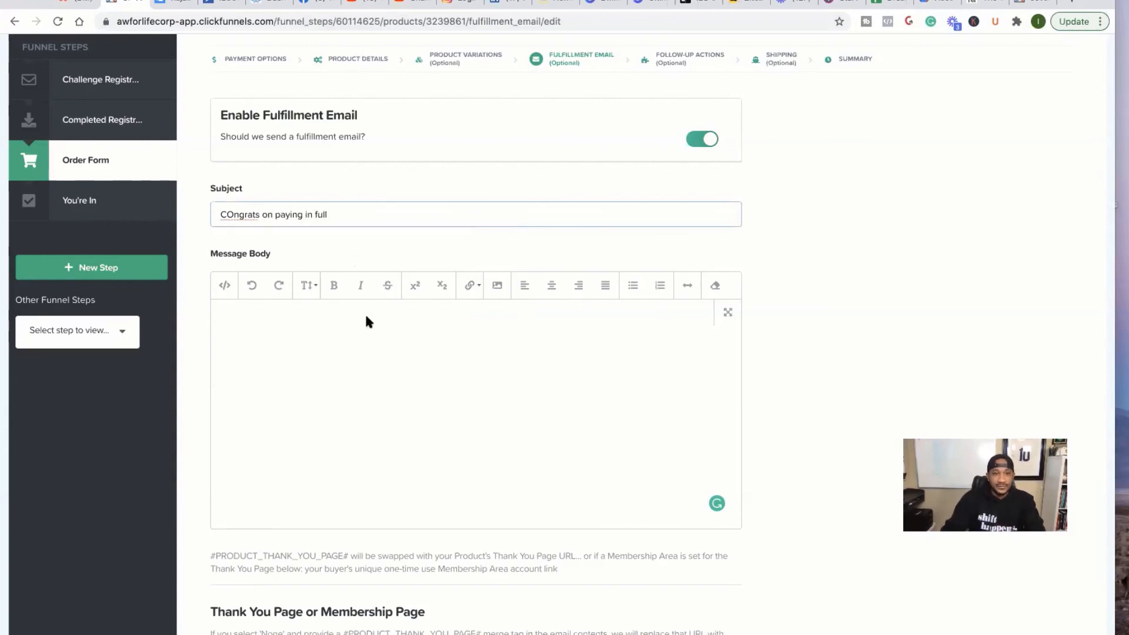
click(359, 333)
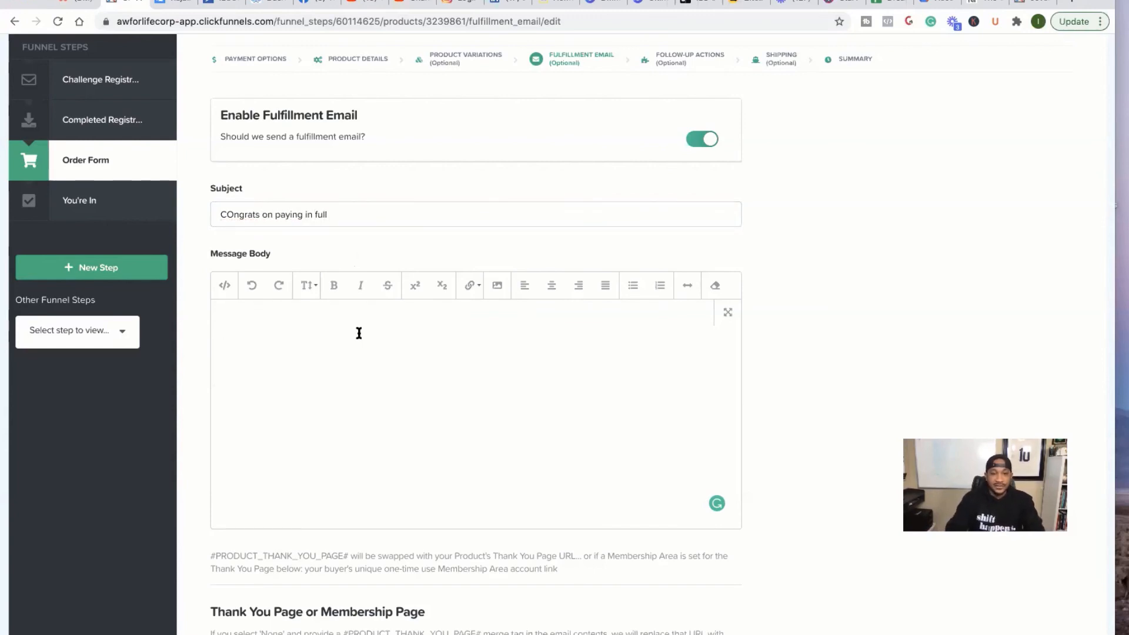
- Link the fulfillment email to the Sovereign Man Coaching Program membership area and save
scroll(358, 333, down, 5)
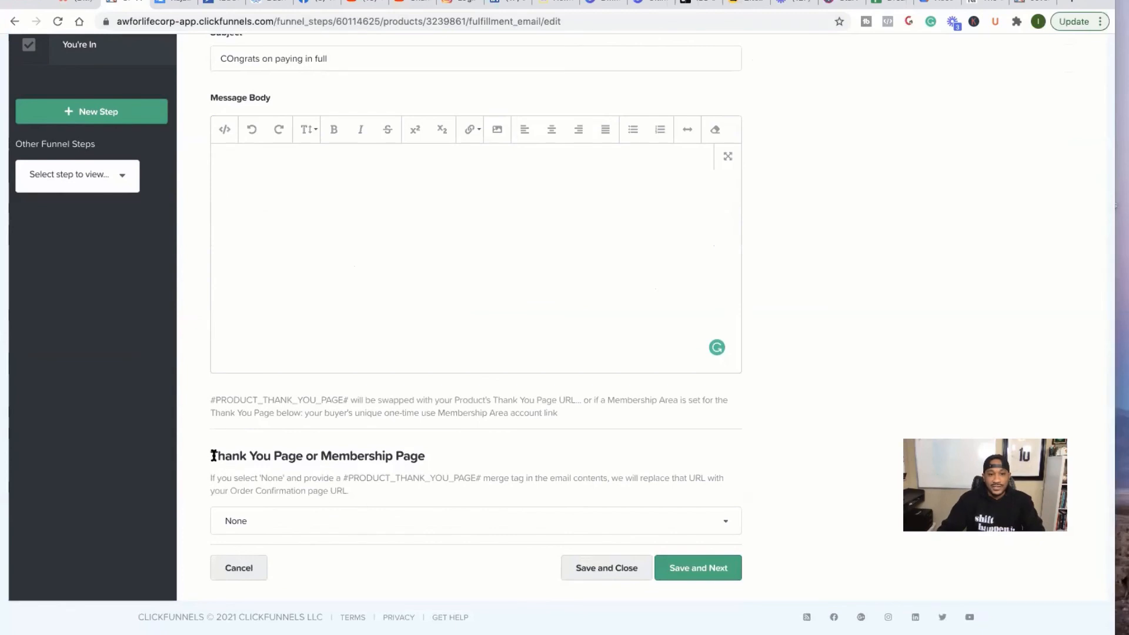
click(421, 510)
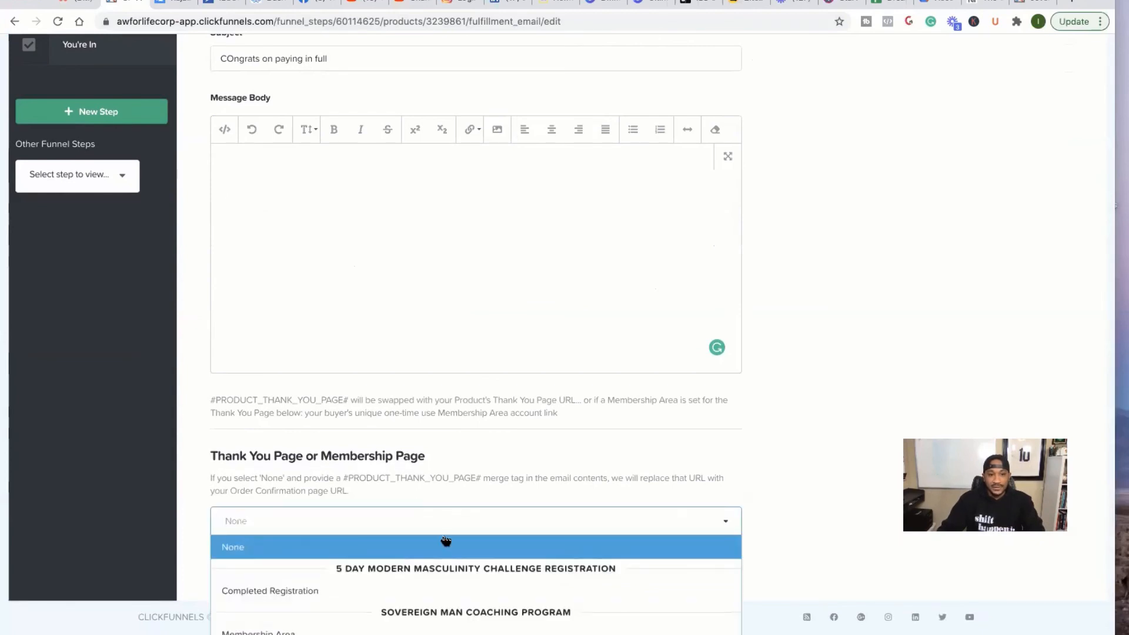
scroll(438, 540, down, 1)
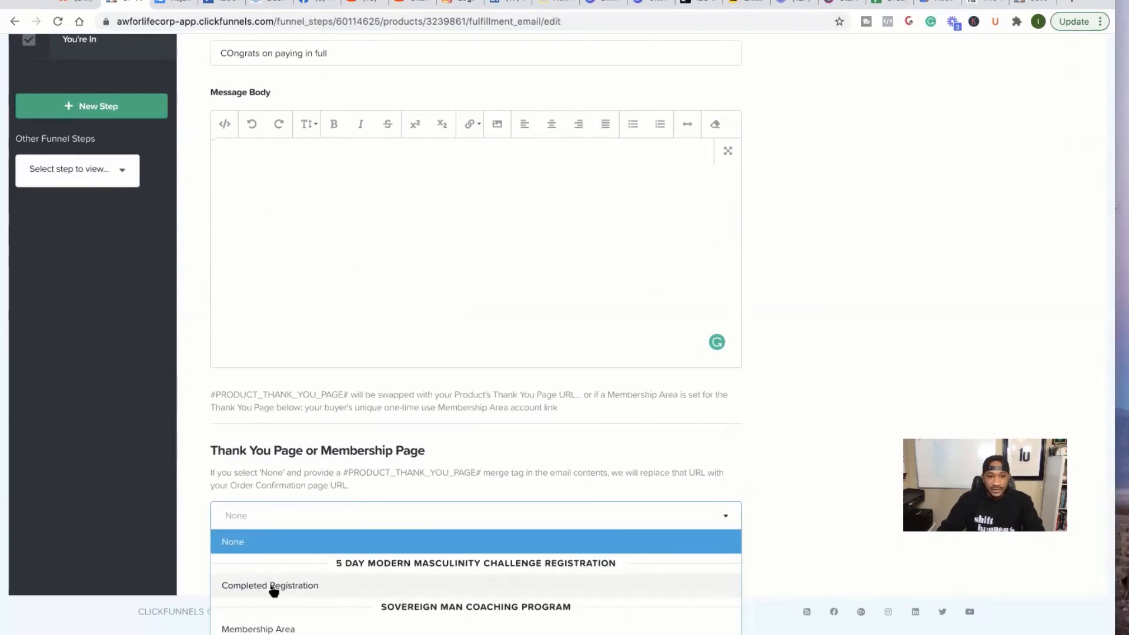
click(281, 629)
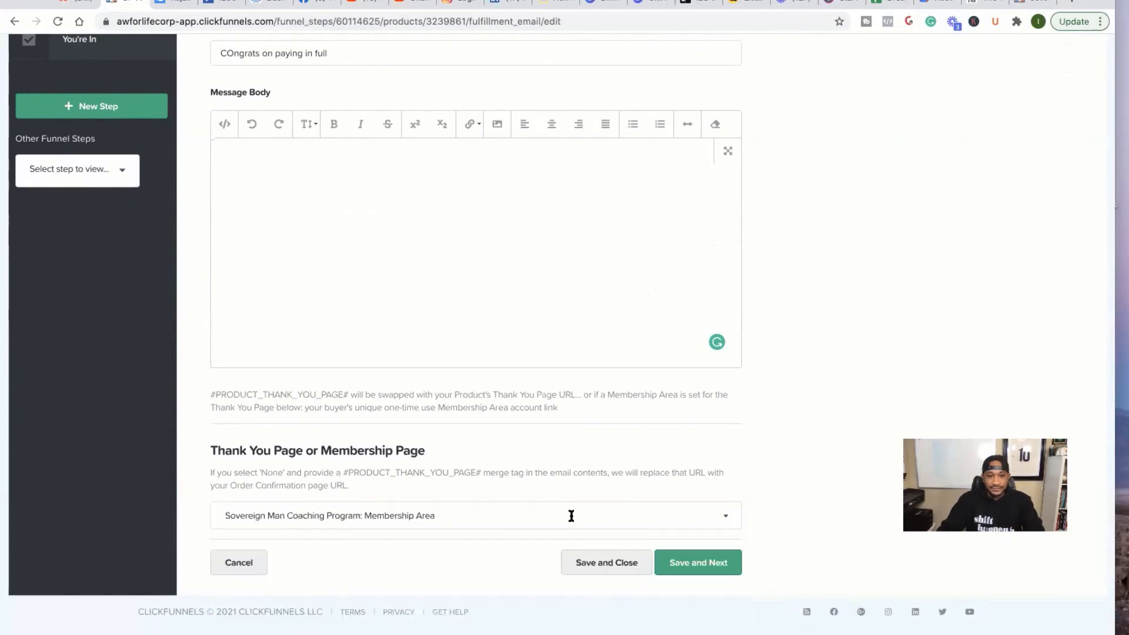
click(684, 565)
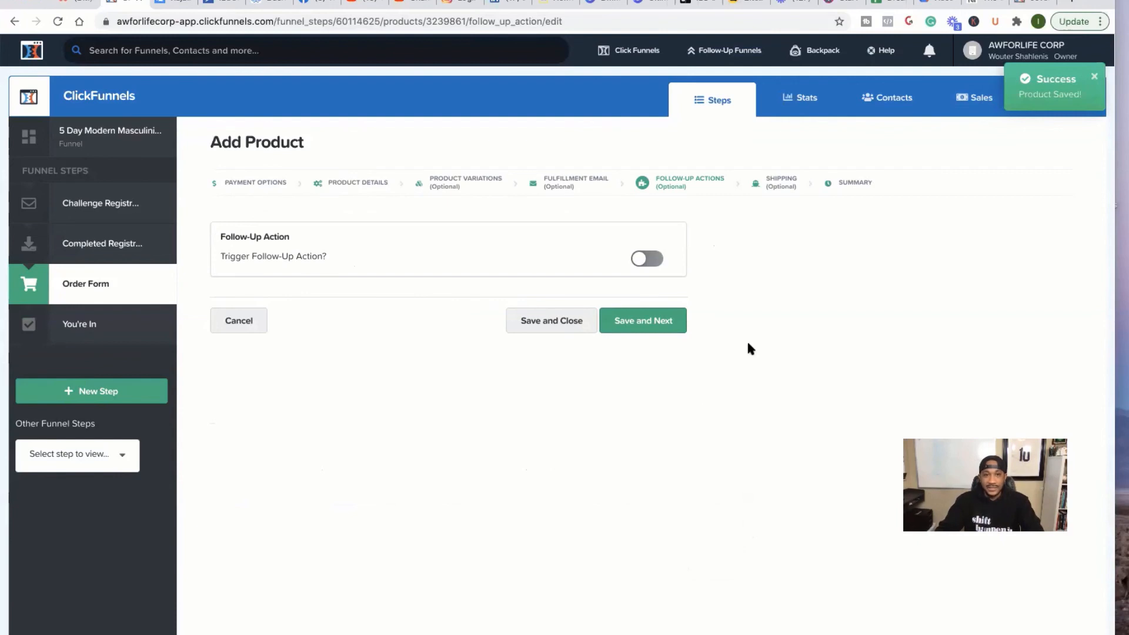
- Open the You're In funnel step's page in the editor from its Overview
scroll(749, 347, down, 3)
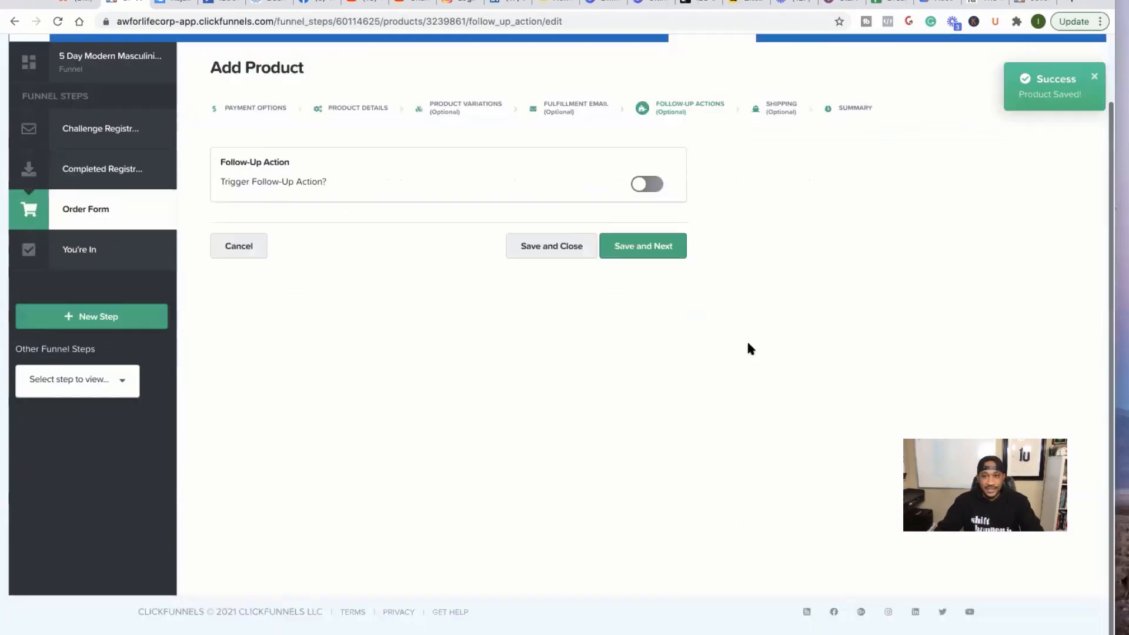
scroll(748, 347, up, 3)
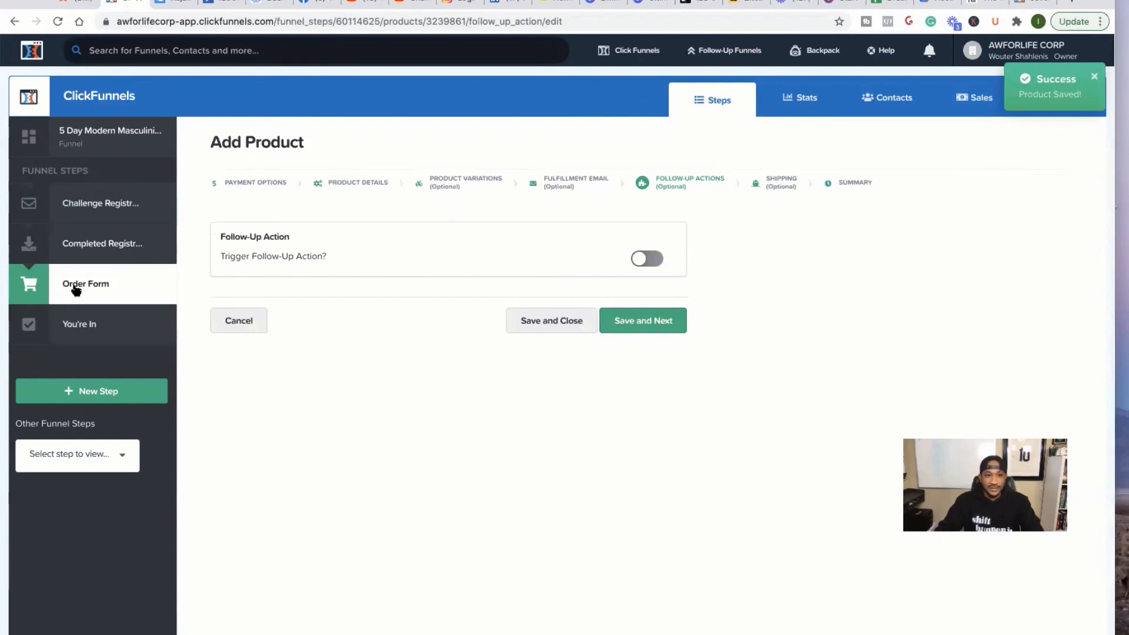
click(84, 326)
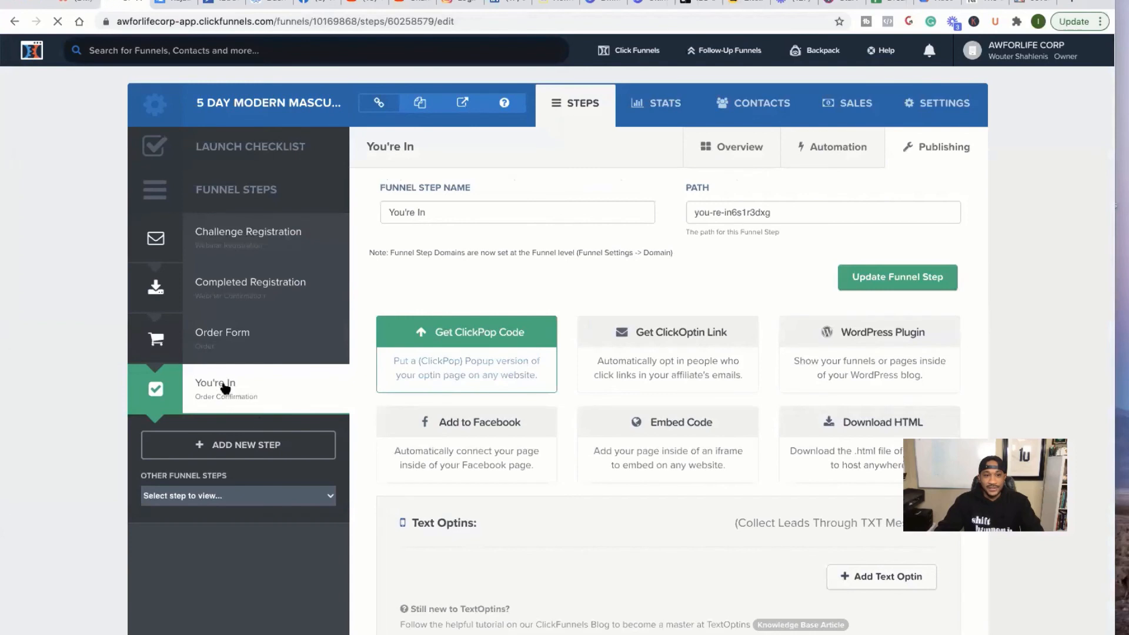
click(225, 388)
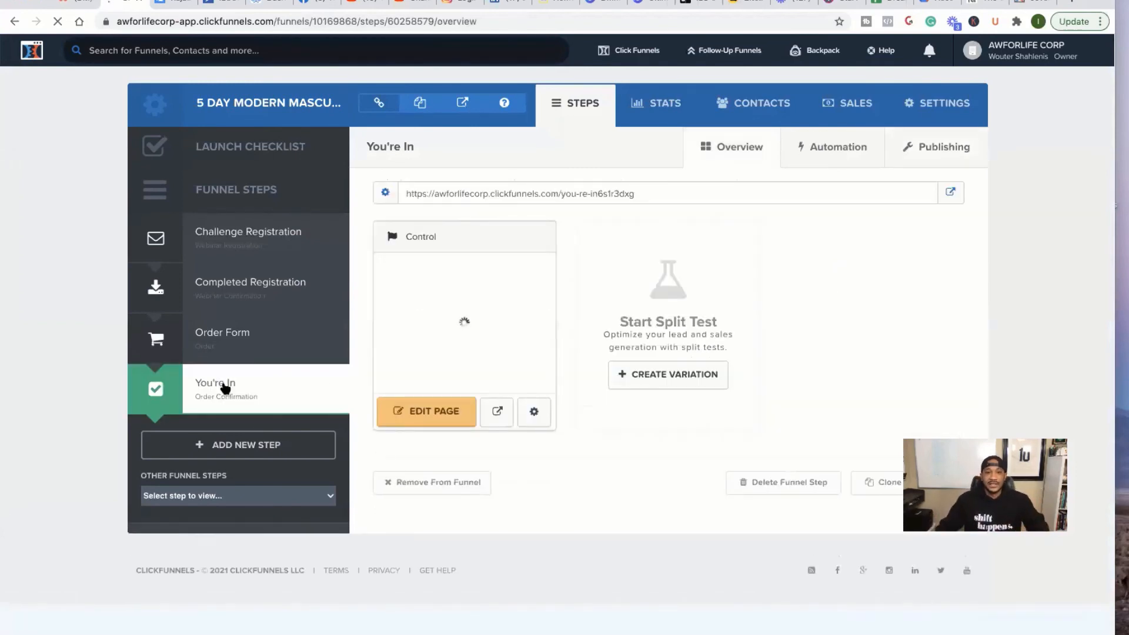
click(411, 417)
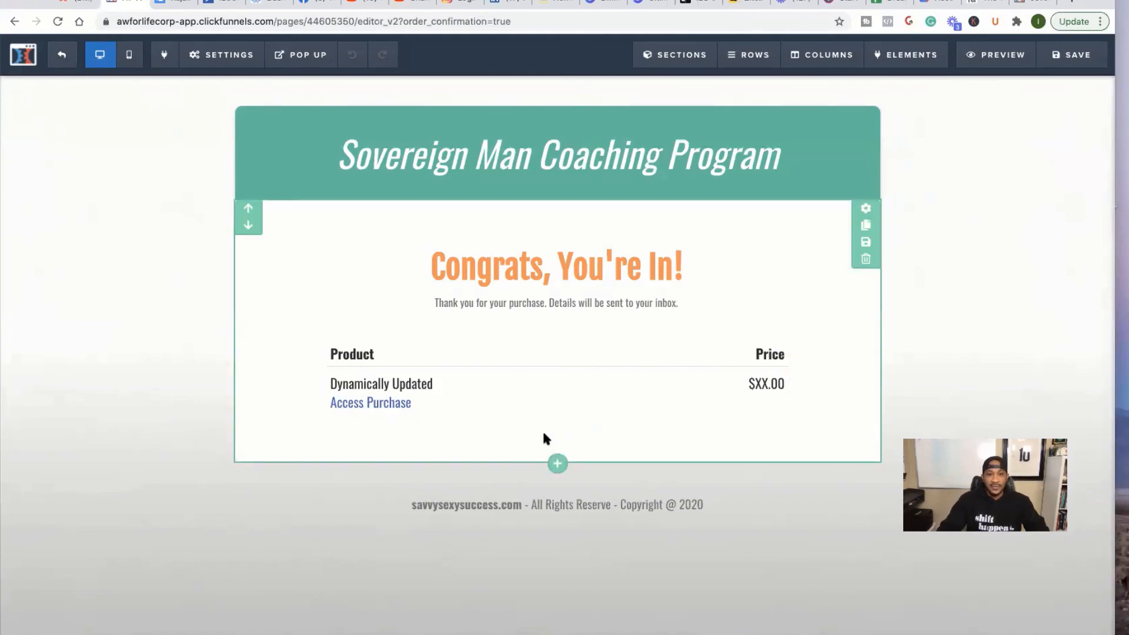
- Insert a Button element directly below the order summary table on the You're In page
click(411, 403)
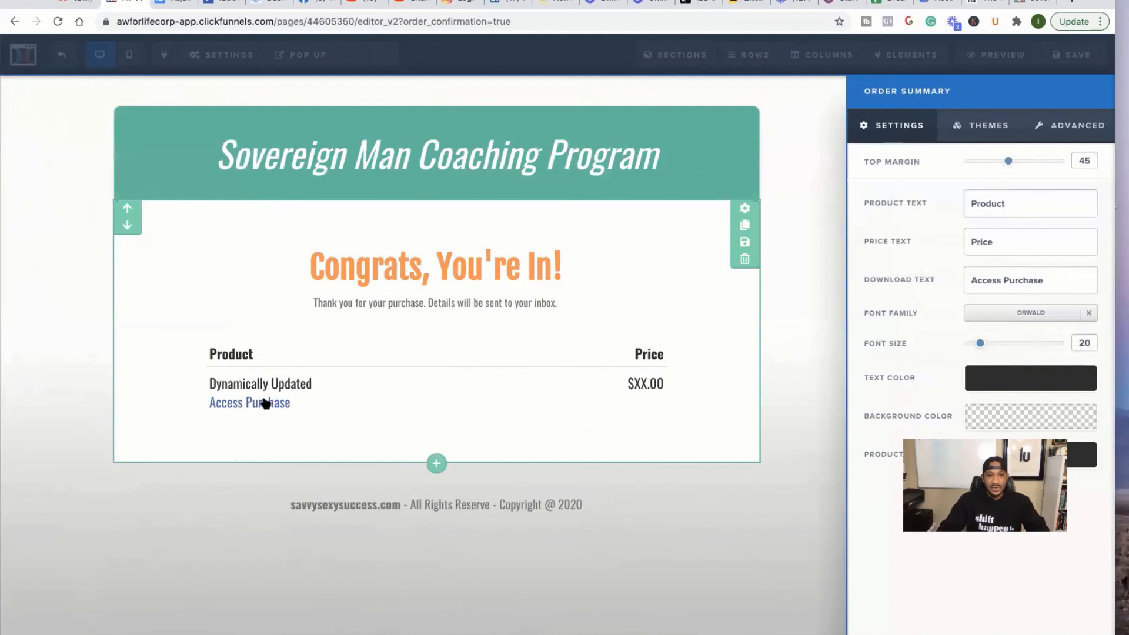
click(265, 403)
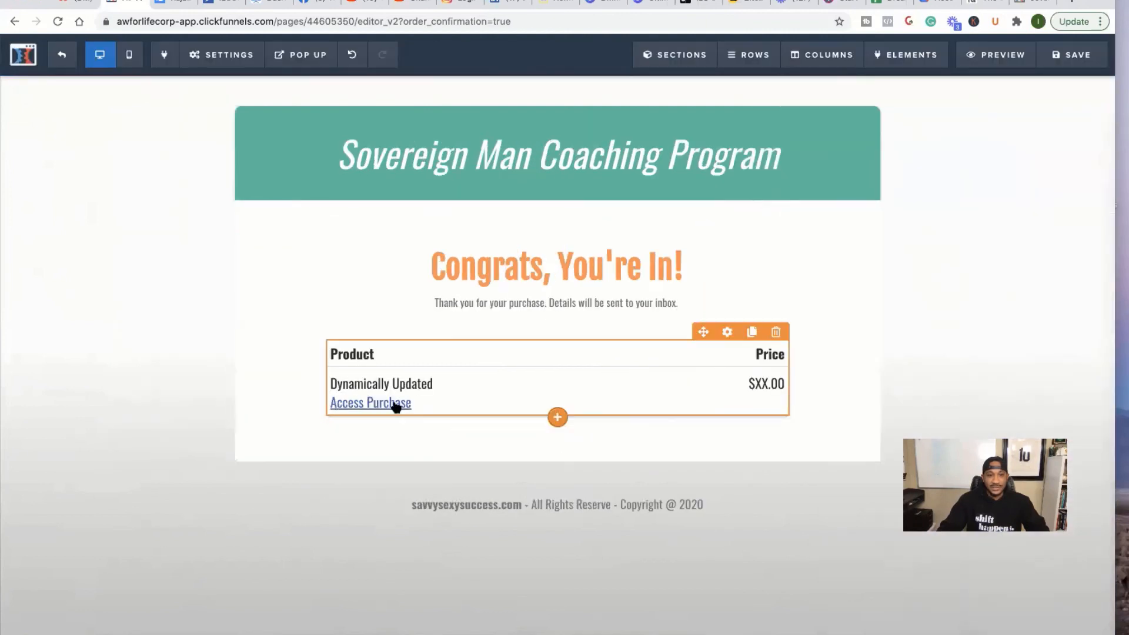
click(396, 406)
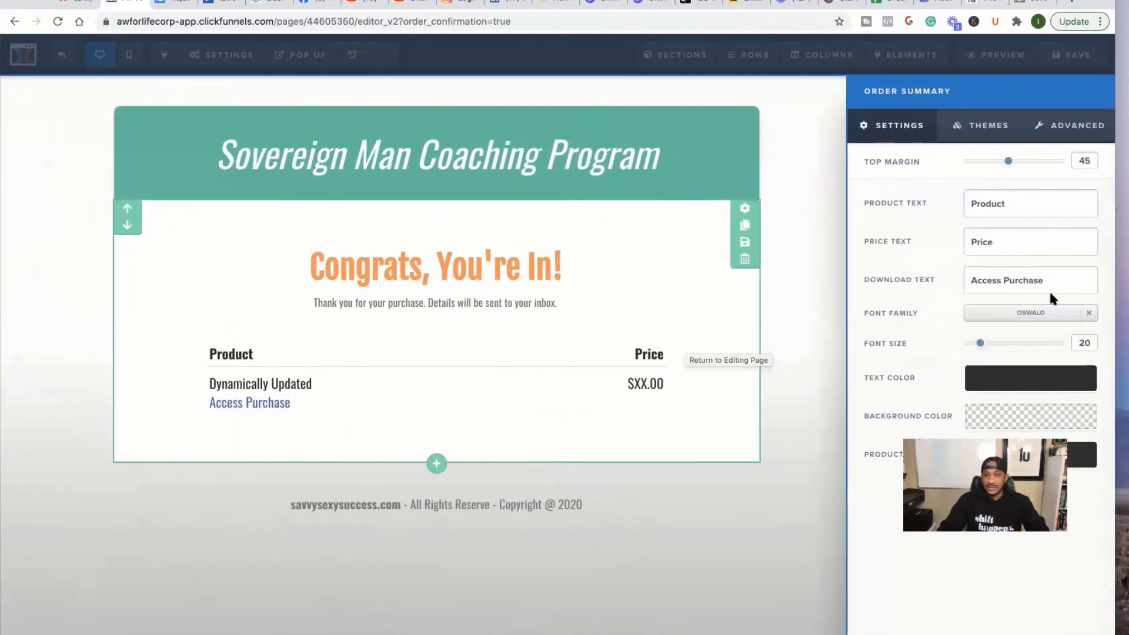
click(487, 365)
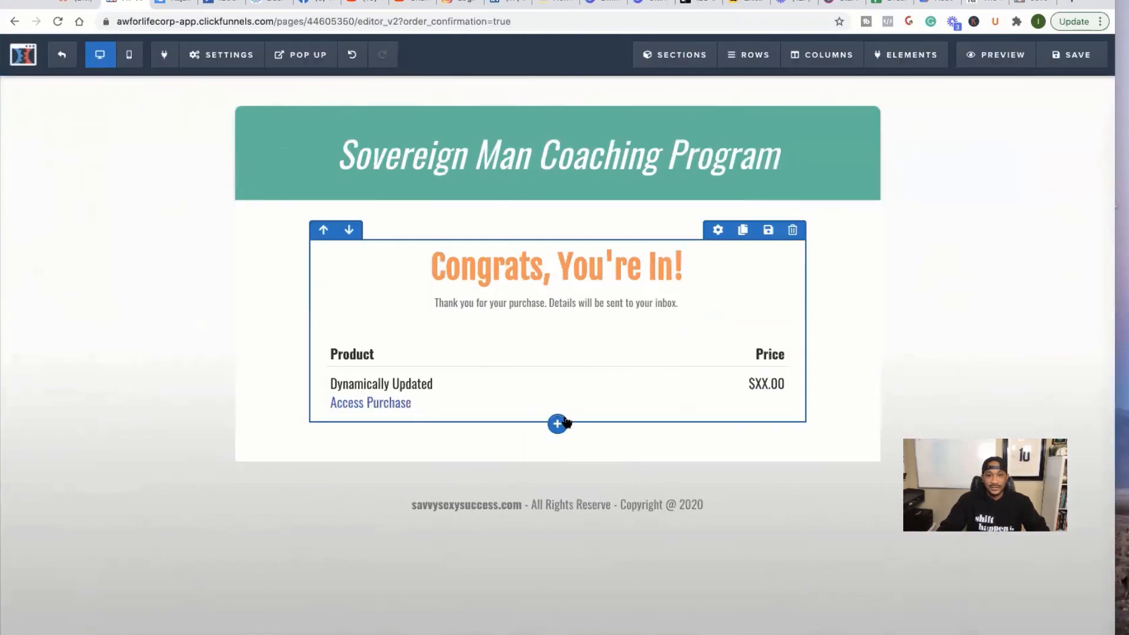
click(557, 416)
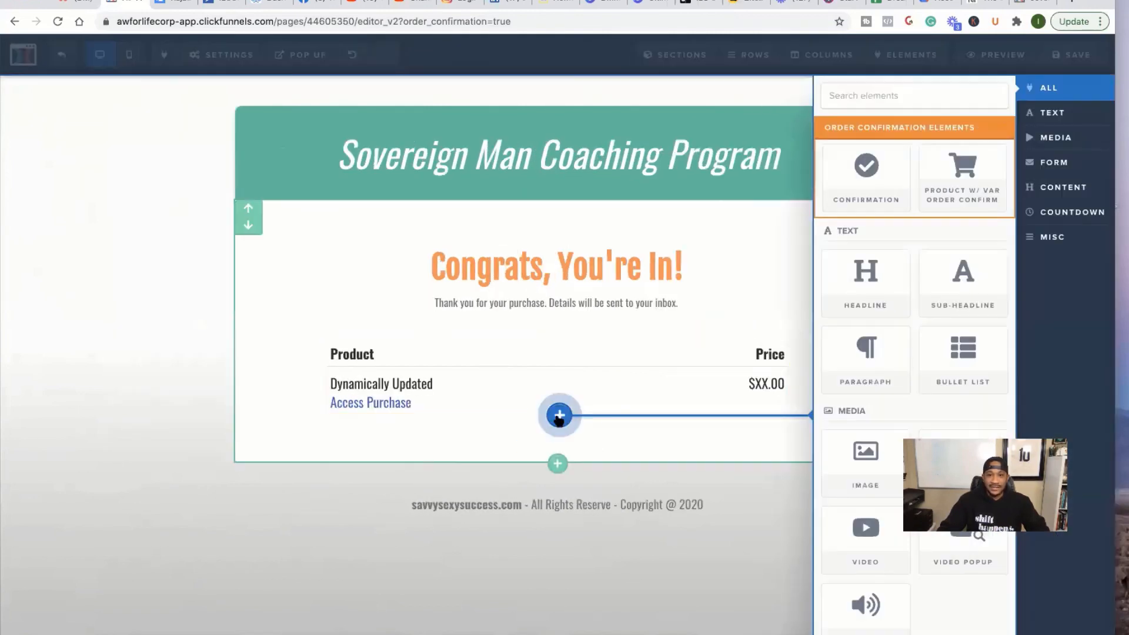
scroll(891, 458, down, 4)
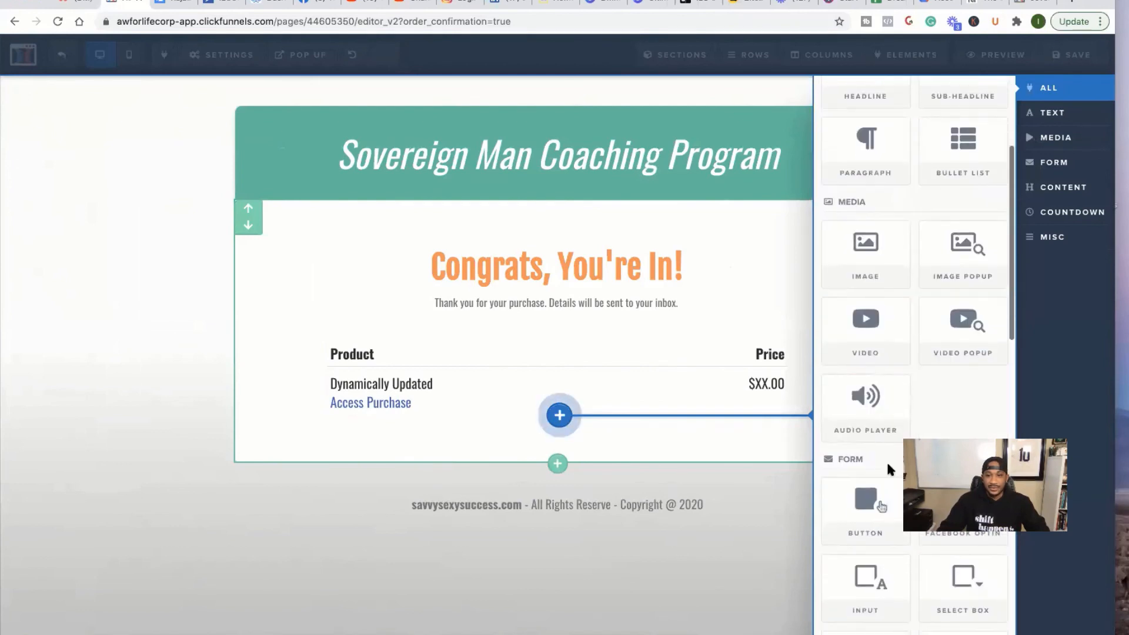
click(874, 506)
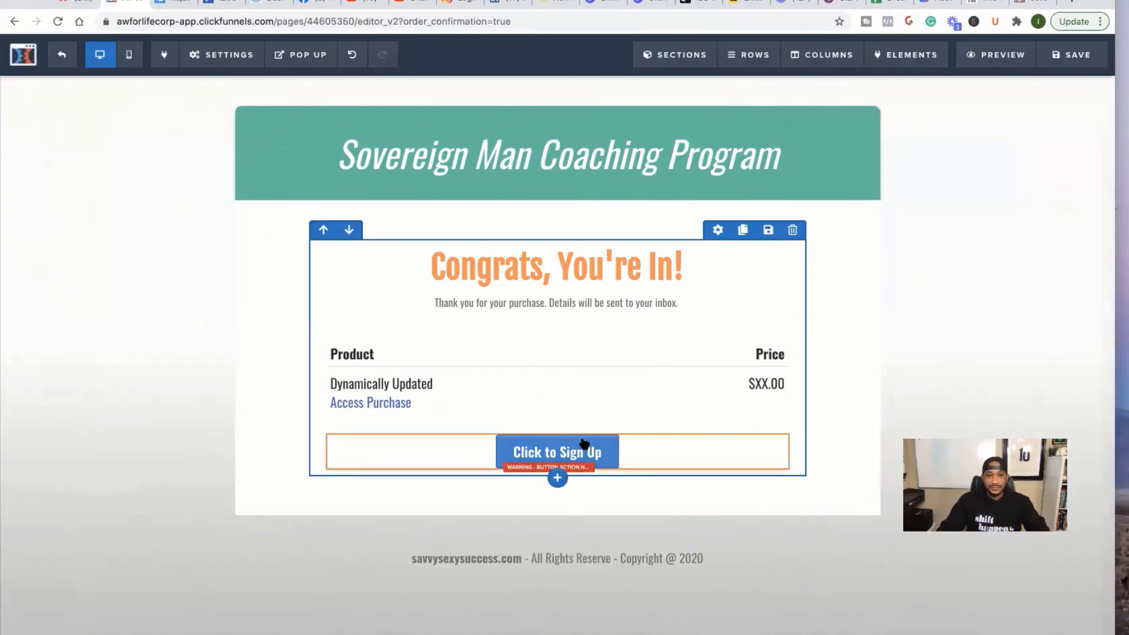
- Change the button text to 'Access Your Program Here' and save the You're In page
click(594, 454)
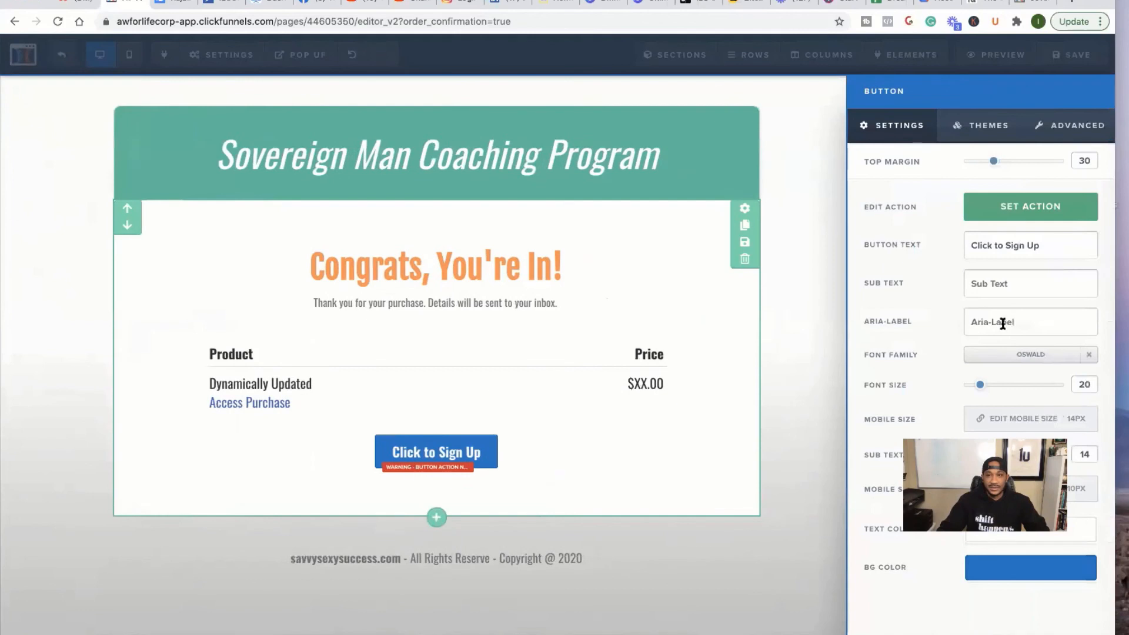
drag(1034, 244, 918, 247)
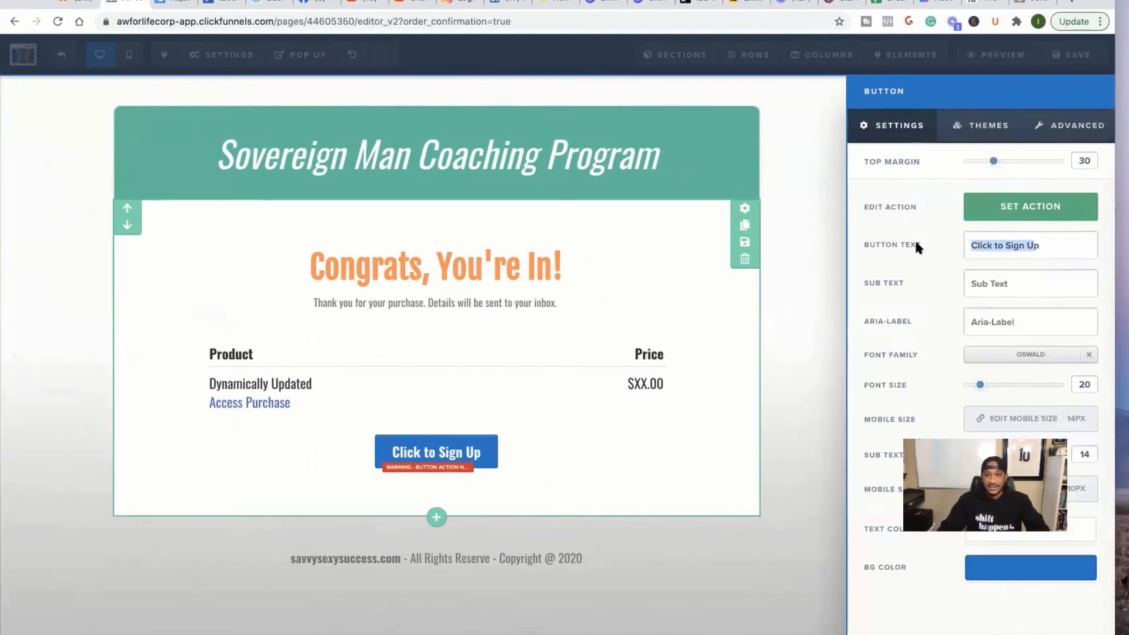
text(Access )
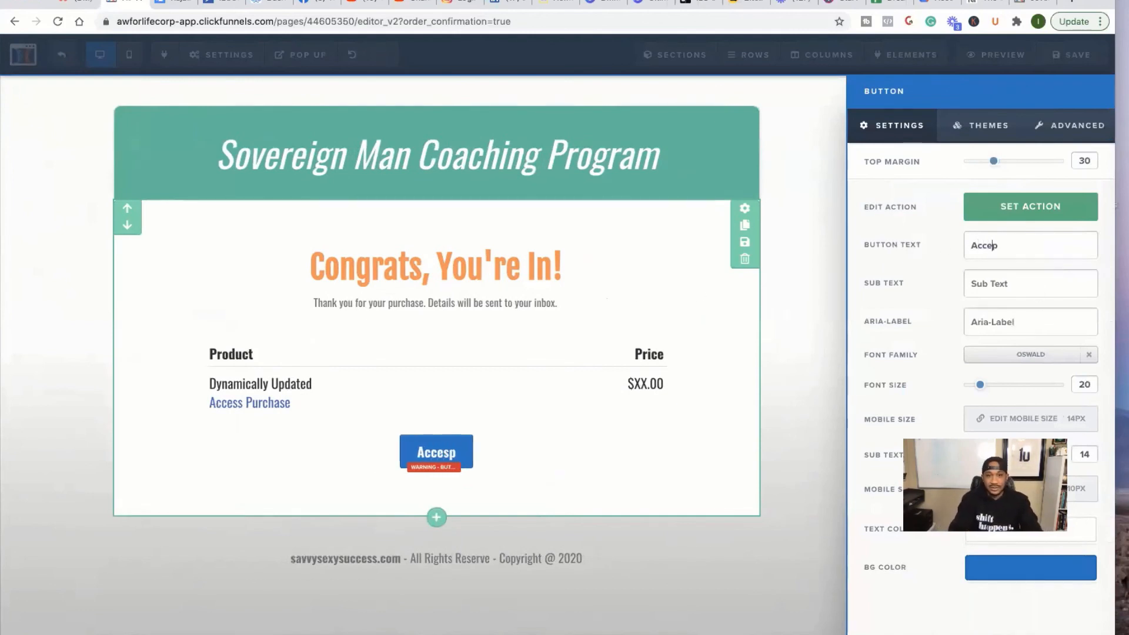
text(Your Program)
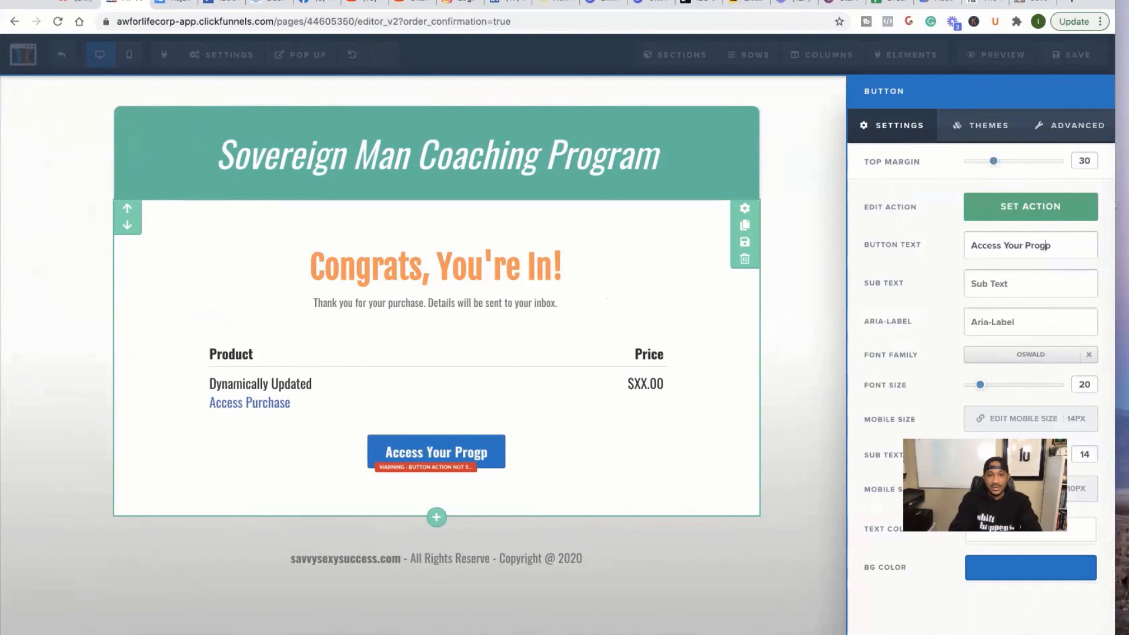
text( Here)
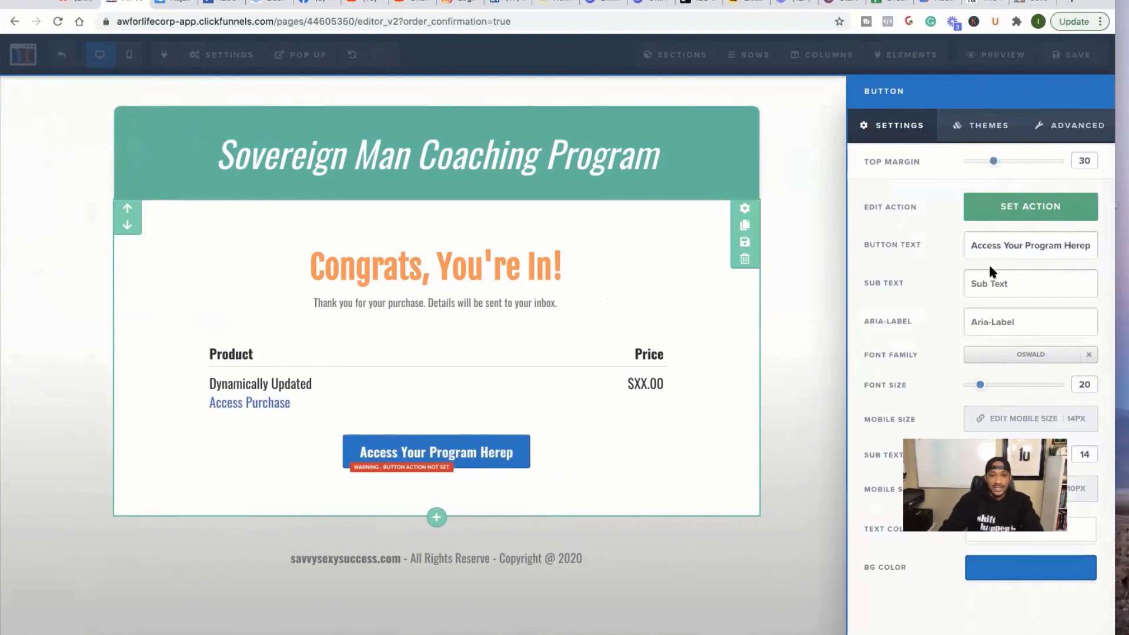
click(1091, 245)
key(BackSpace)
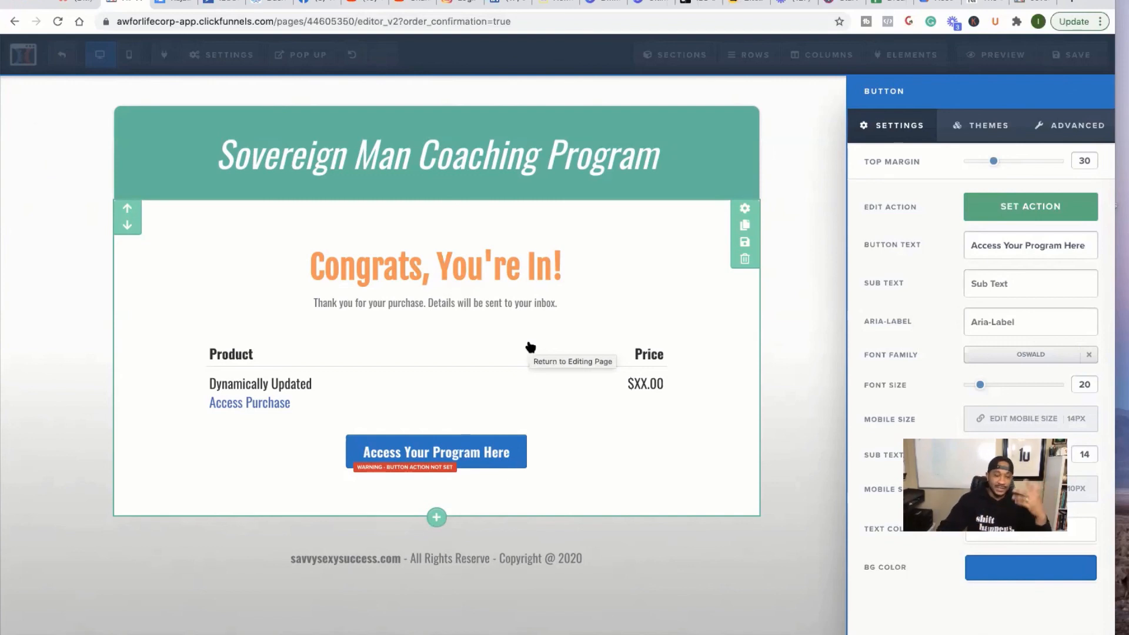
click(830, 219)
click(1077, 55)
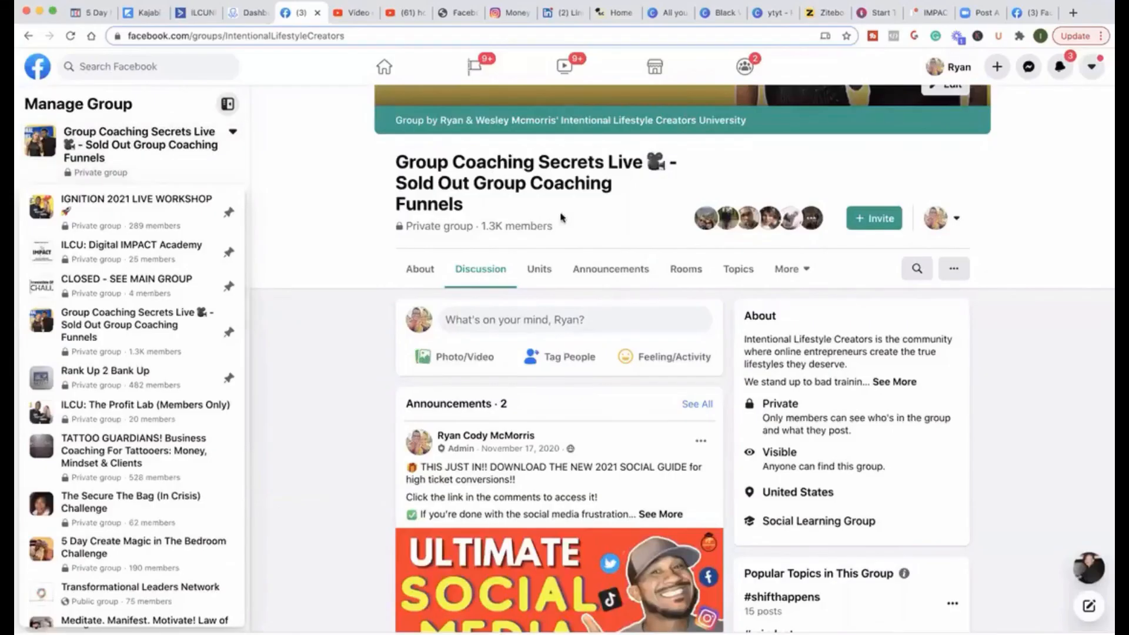
scroll(561, 217, down, 2)
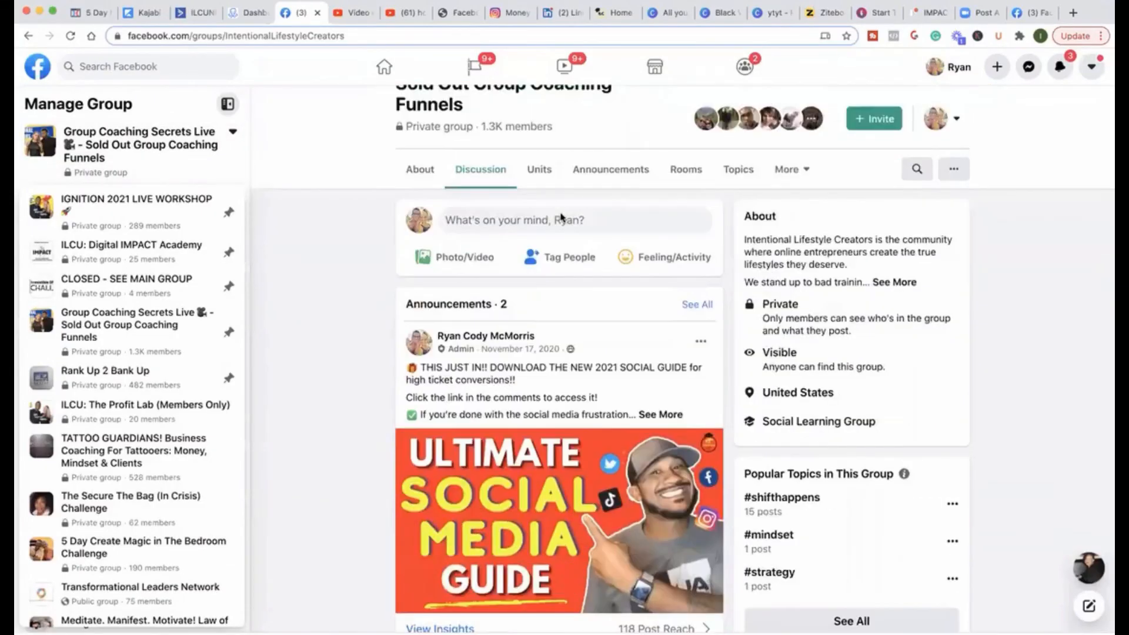
scroll(560, 218, down, 10)
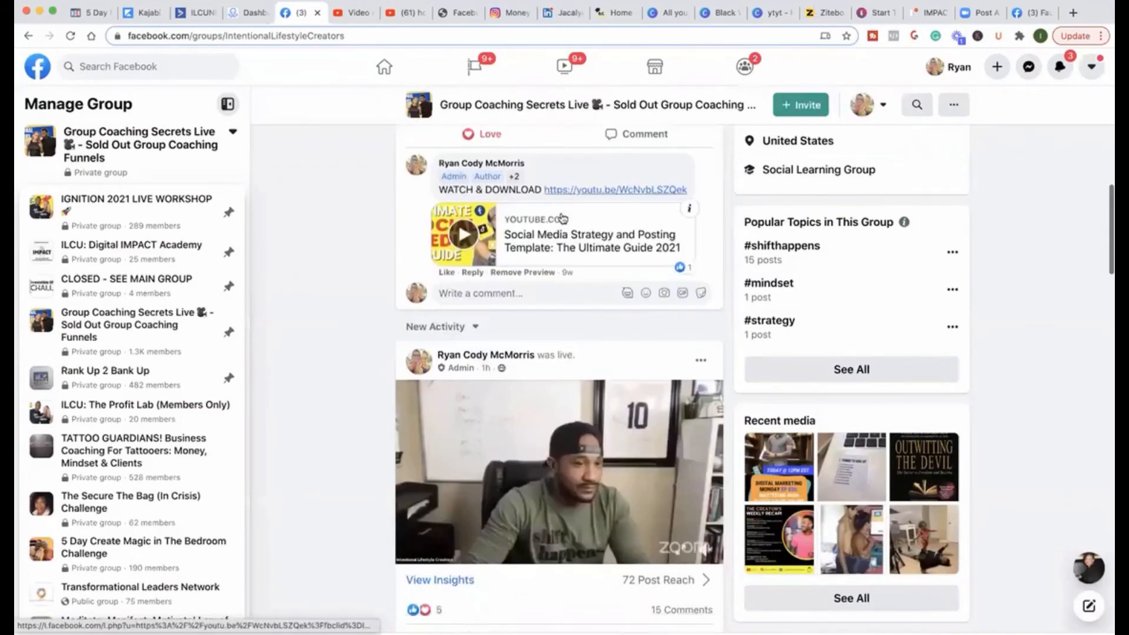
scroll(561, 217, down, 11)
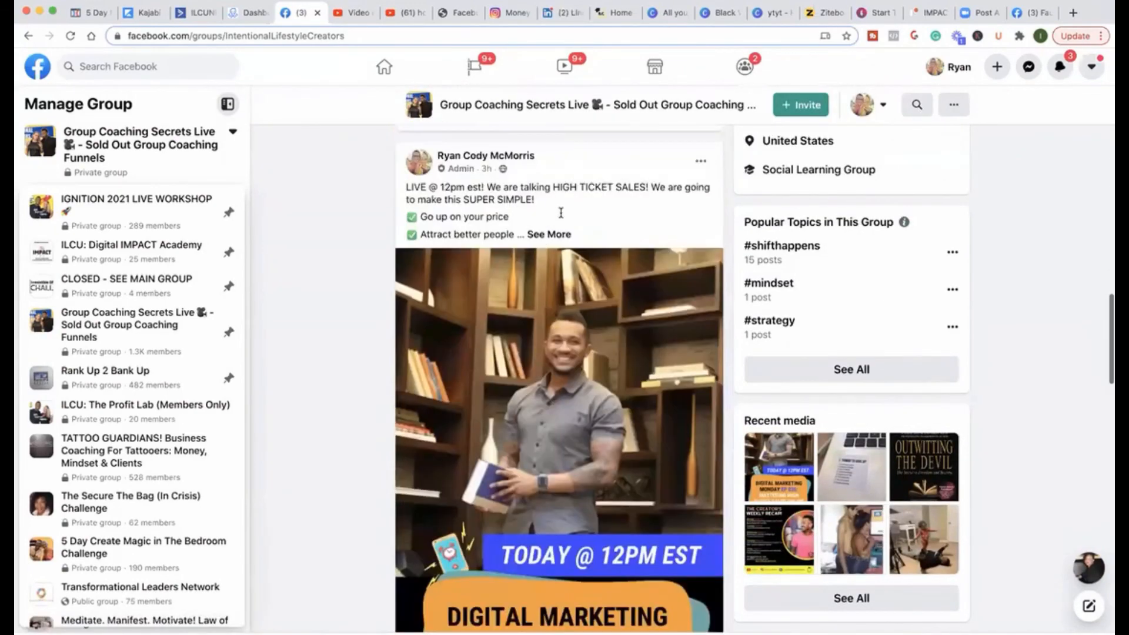
scroll(560, 212, down, 14)
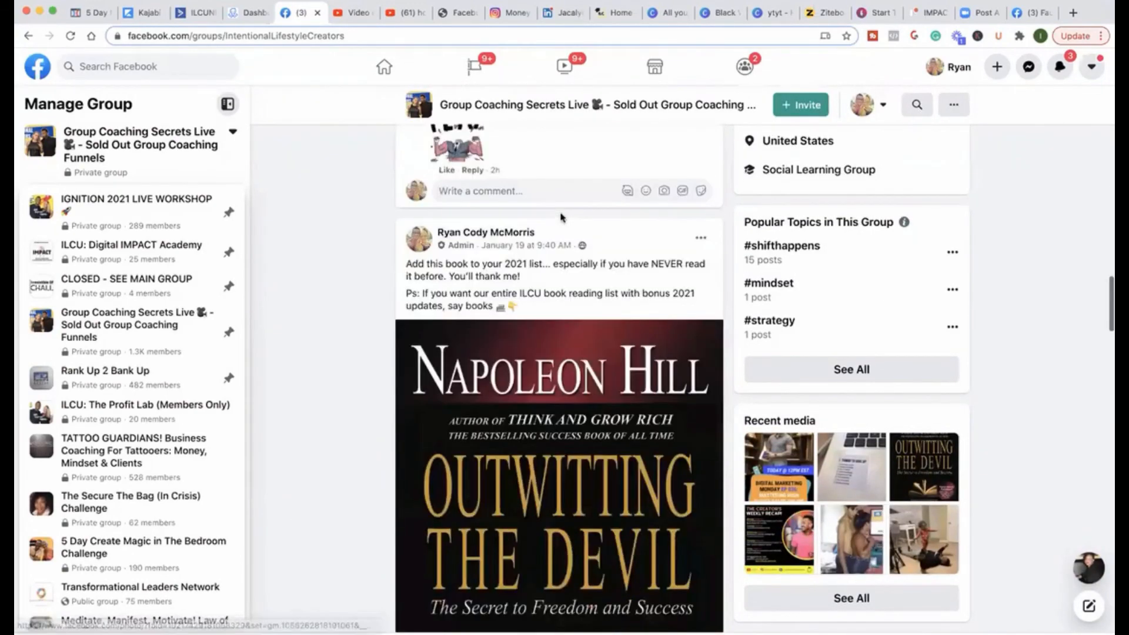
scroll(561, 218, down, 13)
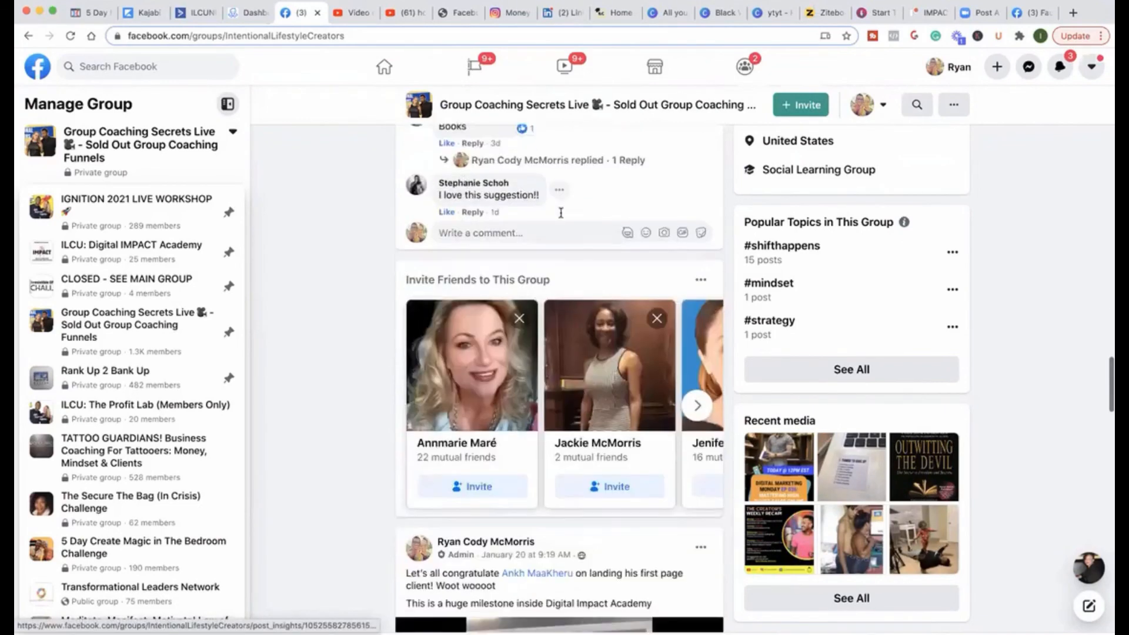